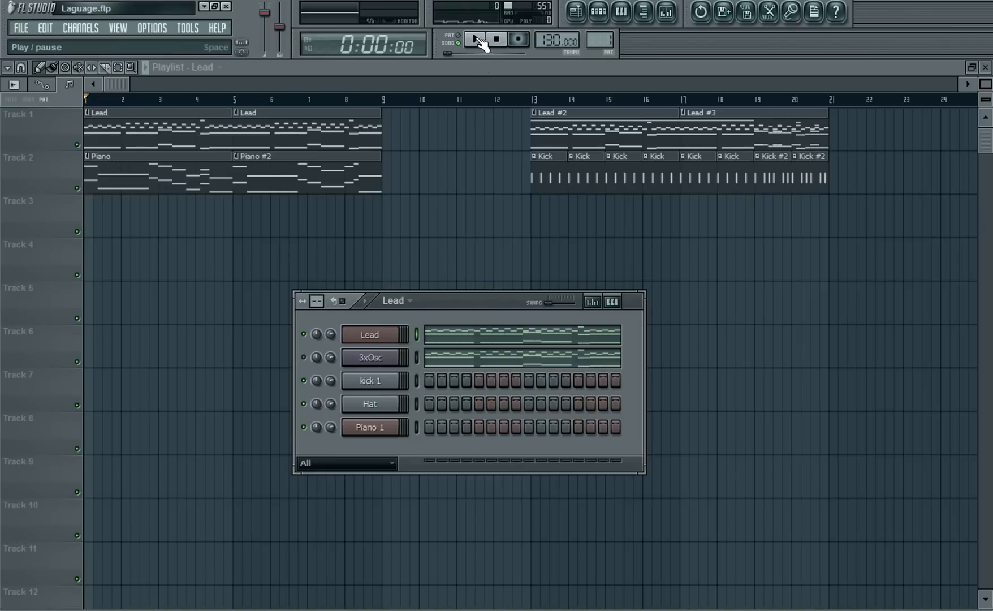
Play the arrangement from the start, and play the second section from bar 13.
{"action": "left_click", "coordinate": [475, 39]}
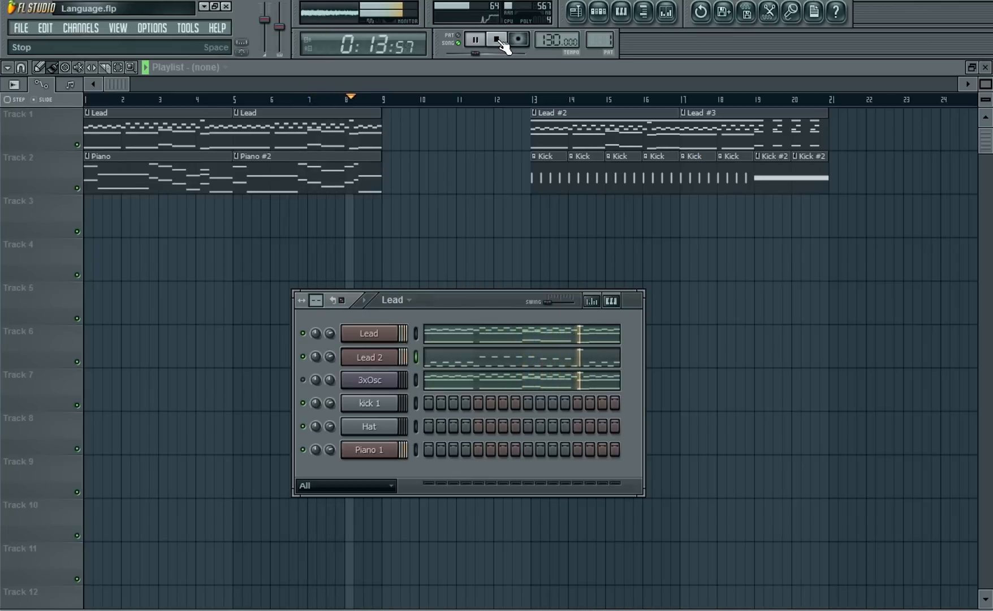
{"action": "left_click", "coordinate": [498, 39]}
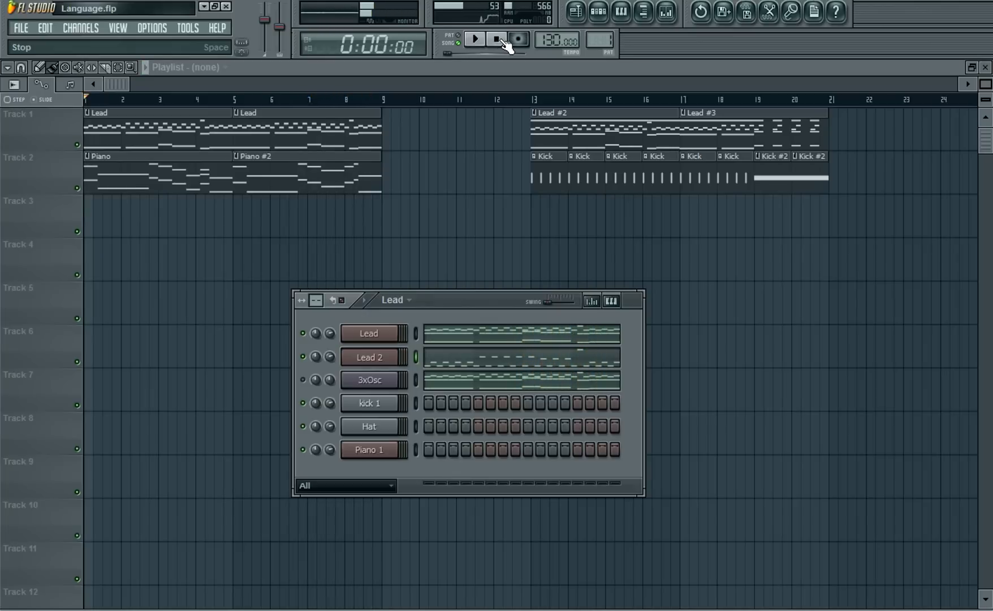
{"action": "left_click", "coordinate": [535, 100]}
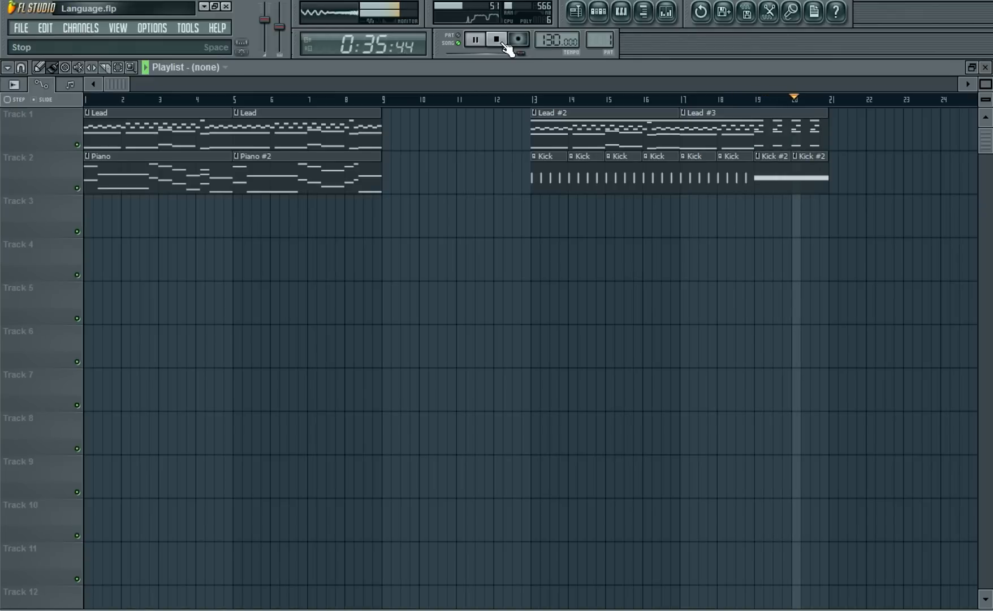
{"action": "left_click", "coordinate": [498, 39]}
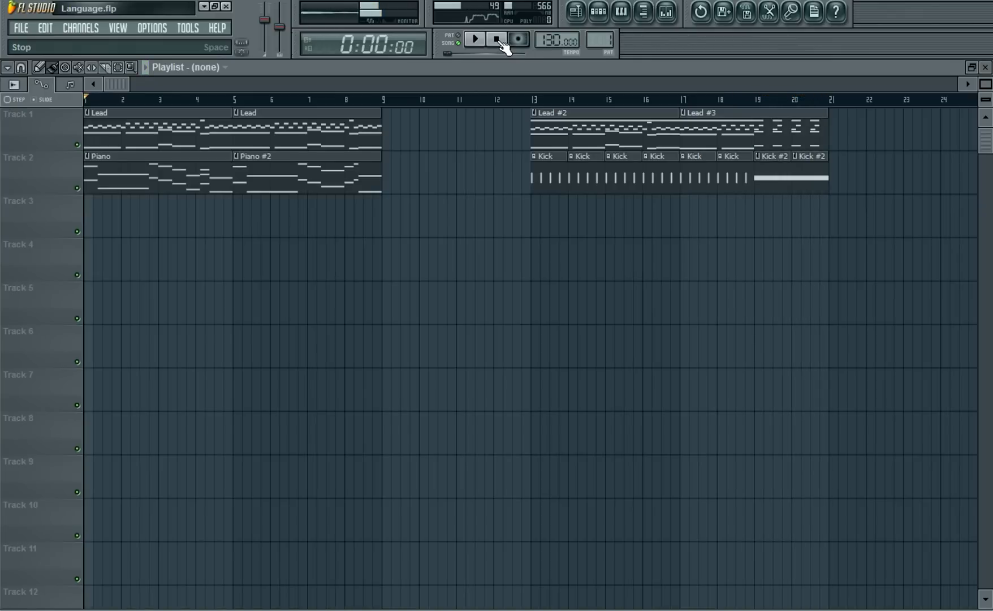
Solo the Lead channel, play its notes in the piano roll, and turn all the channels back on.
{"action": "key", "text": "F6"}
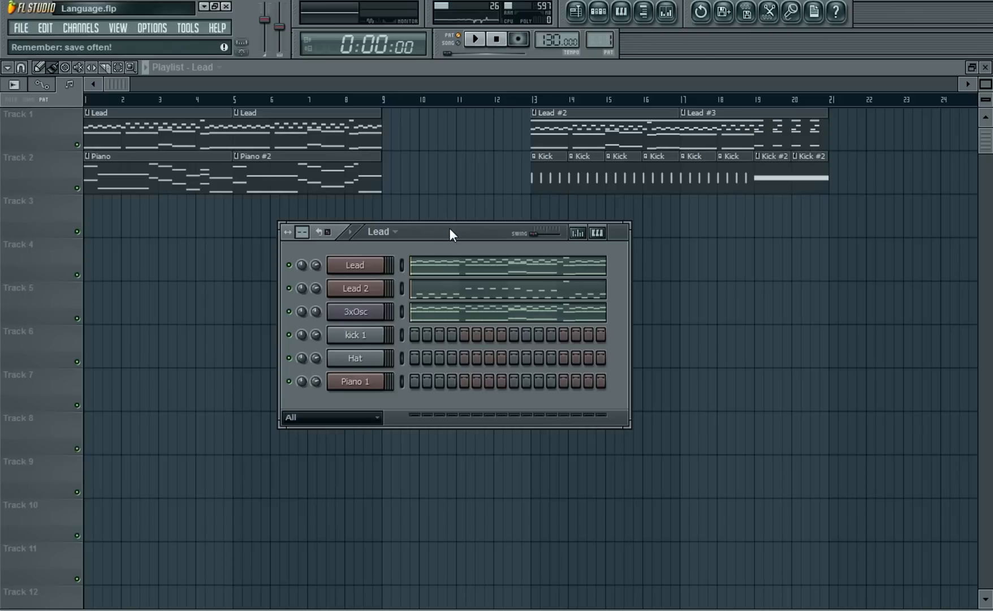
{"action": "left_click", "coordinate": [459, 271]}
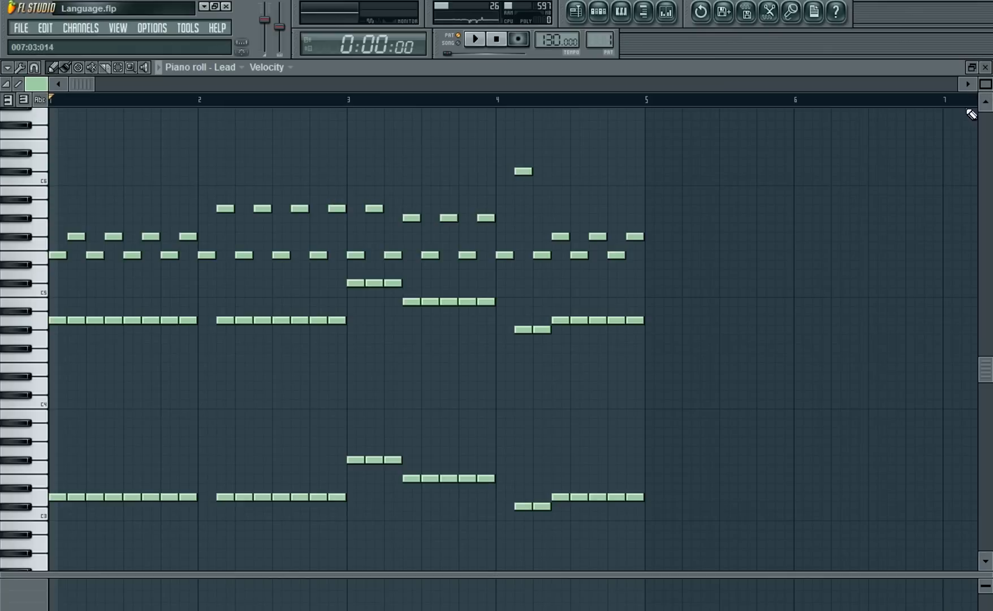
{"action": "left_click", "coordinate": [985, 67]}
{"action": "right_click", "coordinate": [293, 265]}
{"action": "left_click", "coordinate": [342, 277]}
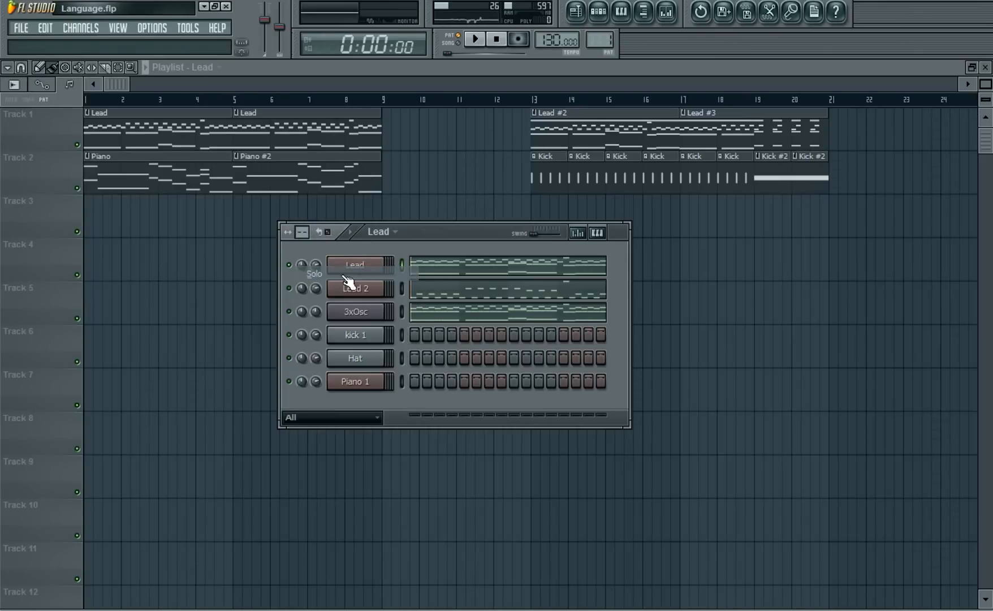
{"action": "left_click", "coordinate": [418, 265]}
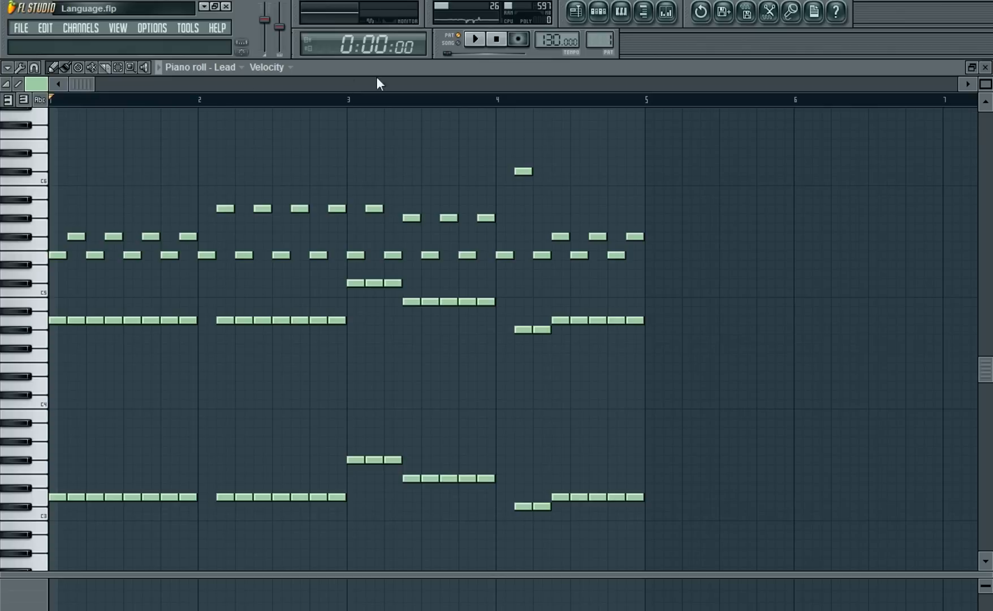
{"action": "left_click", "coordinate": [482, 44]}
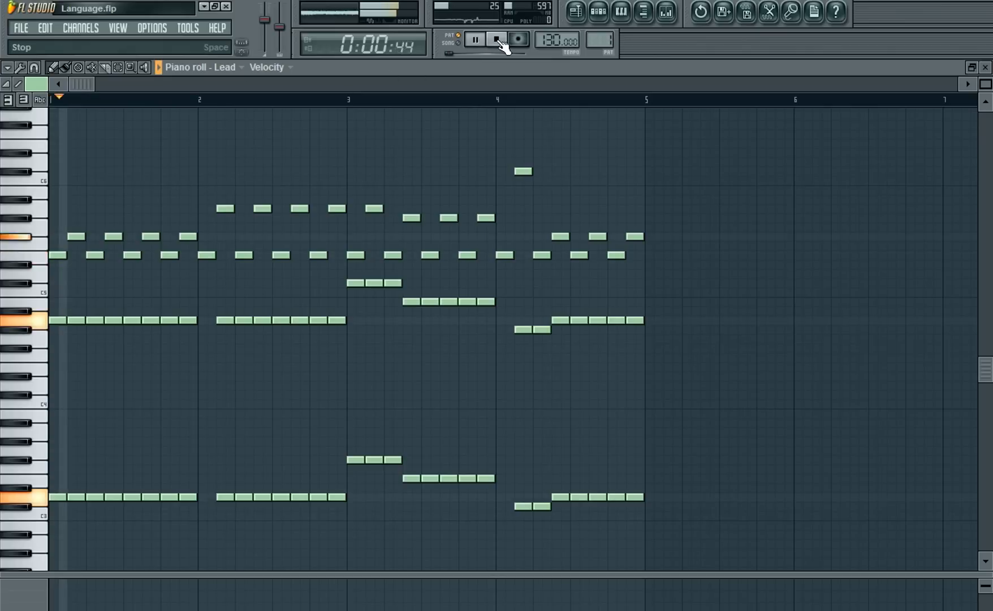
{"action": "left_click", "coordinate": [500, 41]}
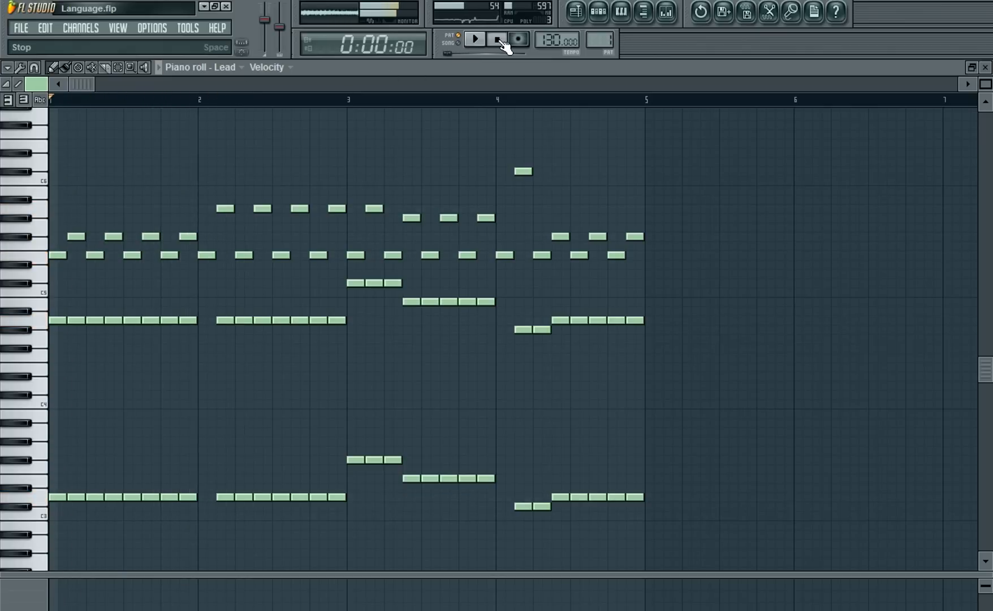
{"action": "left_click", "coordinate": [985, 68]}
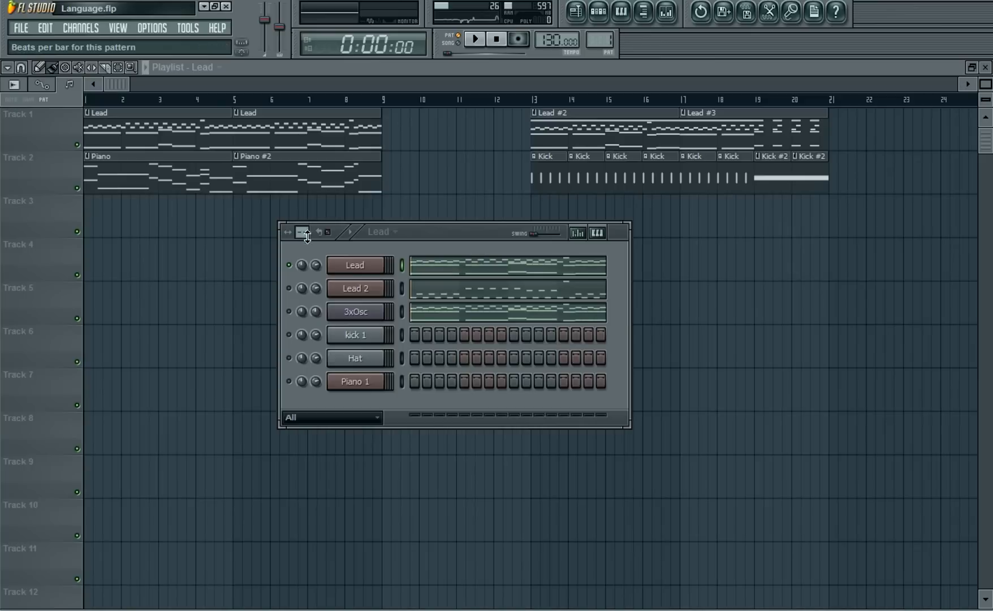
{"action": "right_click", "coordinate": [289, 265]}
{"action": "left_click", "coordinate": [304, 274]}
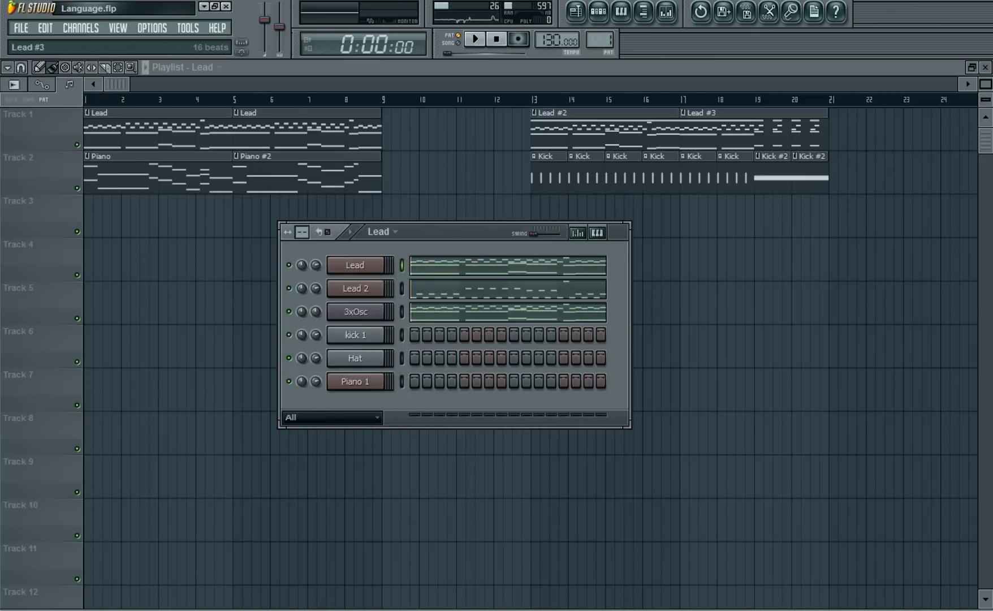
Open the Piano pattern's Piano 1 notes in the piano roll and play them.
{"action": "left_click", "coordinate": [164, 177]}
{"action": "left_click", "coordinate": [598, 11]}
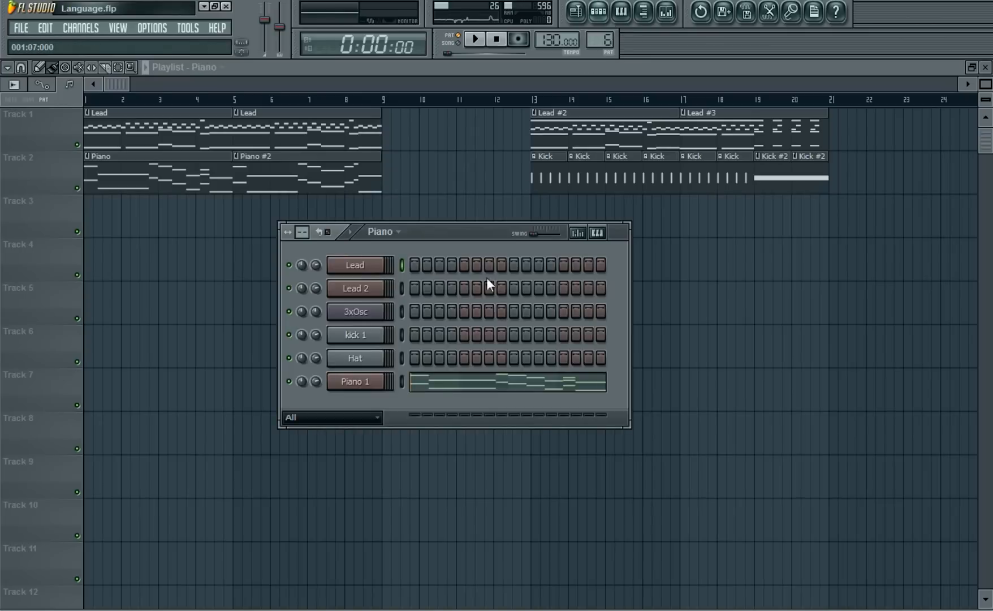
{"action": "left_click", "coordinate": [443, 389]}
{"action": "key", "text": "space"}
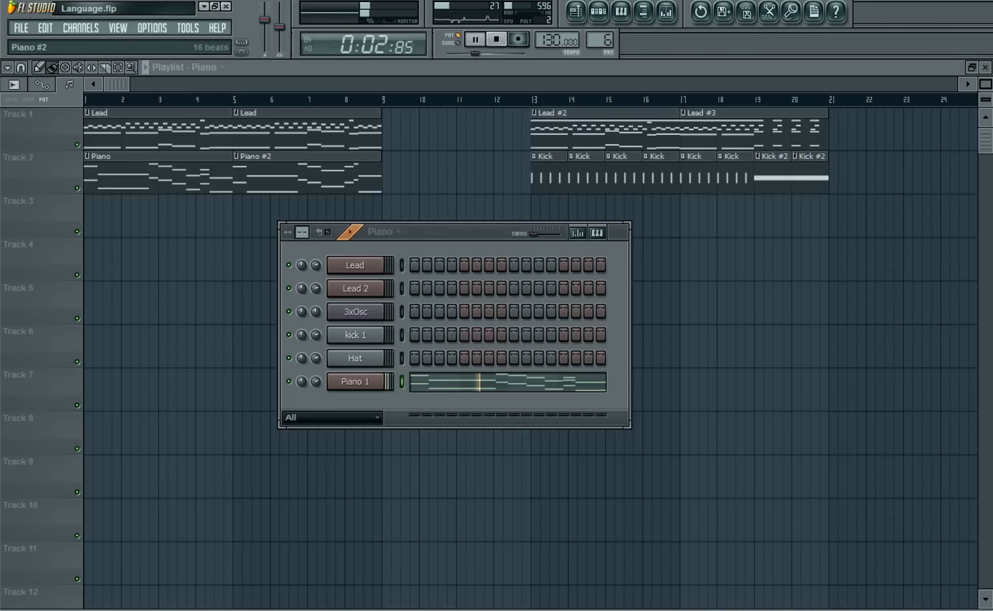
Examine the Piano #2 pattern's Piano 1 notes in the piano roll during playback, and stop the playback.
{"action": "key", "text": "F6"}
{"action": "left_click", "coordinate": [598, 11]}
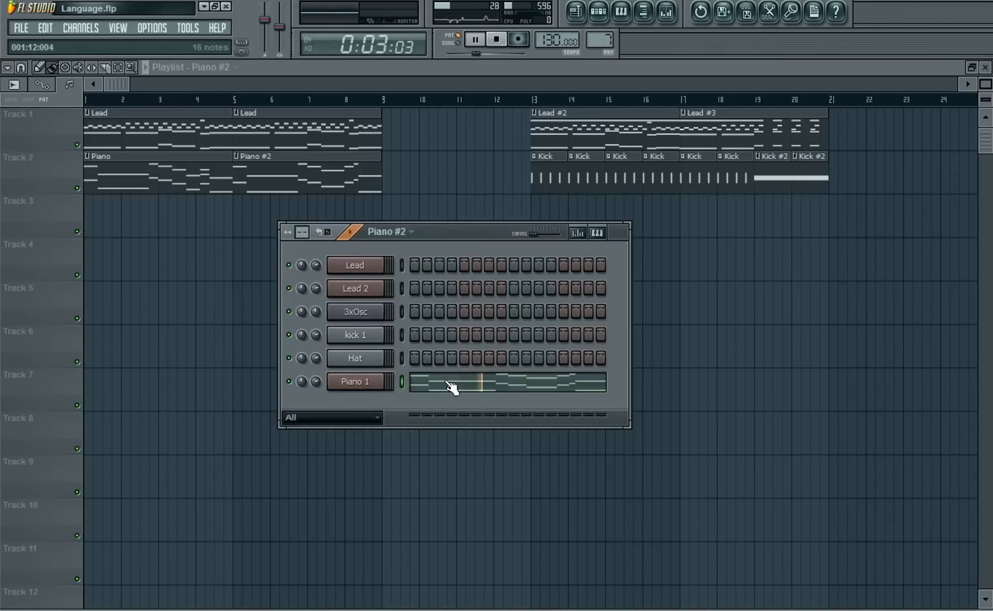
{"action": "left_click", "coordinate": [448, 382]}
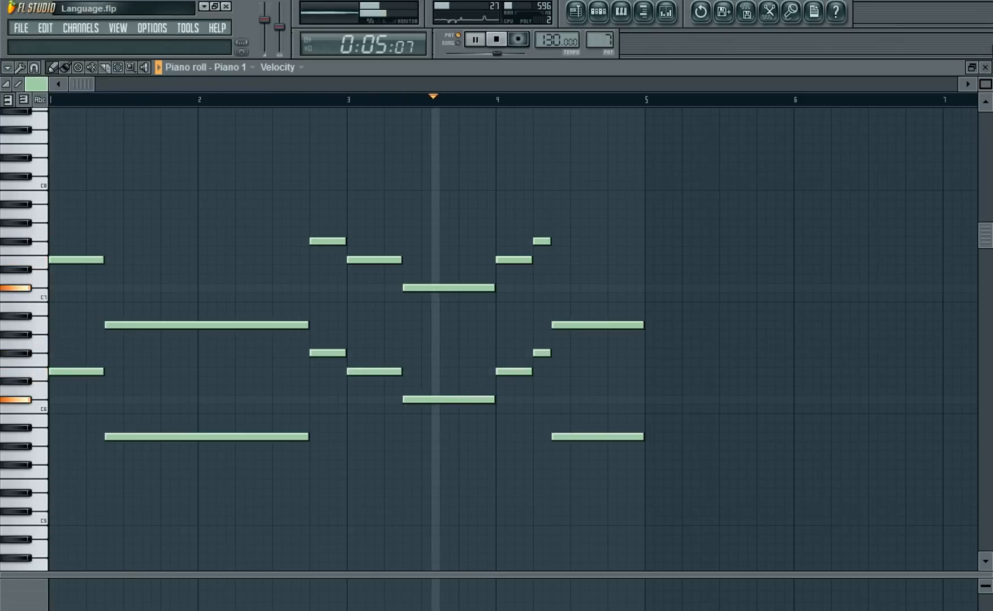
{"action": "left_click", "coordinate": [496, 39]}
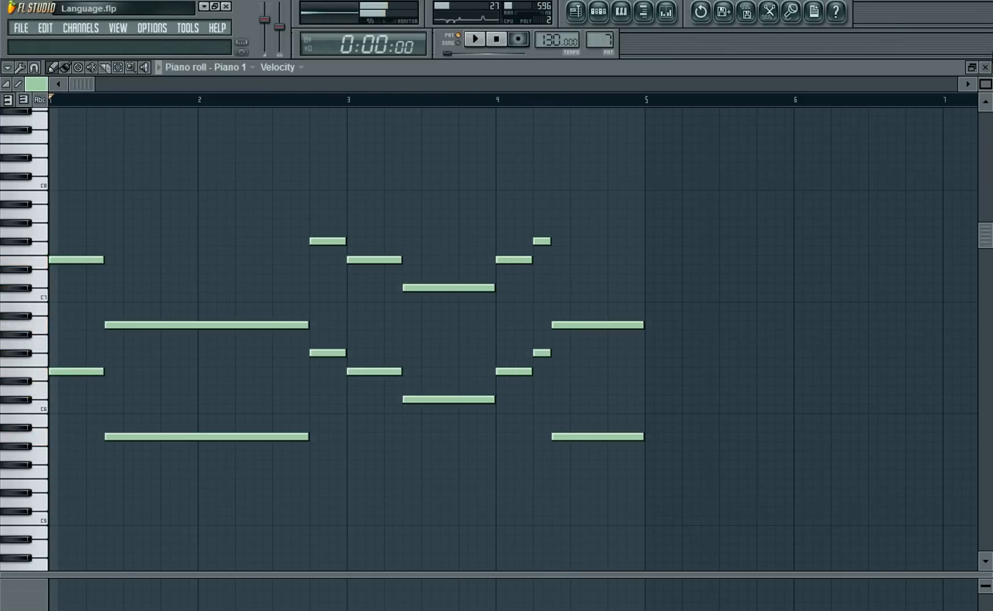
{"action": "left_click", "coordinate": [985, 67]}
Play the song from bar 19 and examine the Lead notes of the Lead #3 pattern in the piano roll.
{"action": "left_click", "coordinate": [752, 131]}
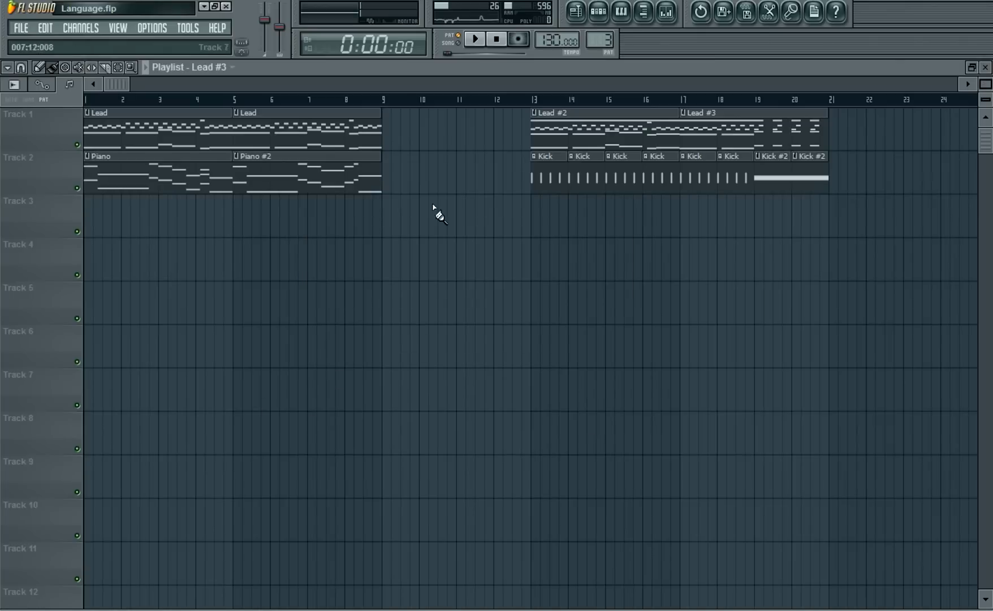
{"action": "left_click", "coordinate": [459, 43]}
{"action": "left_click", "coordinate": [766, 103]}
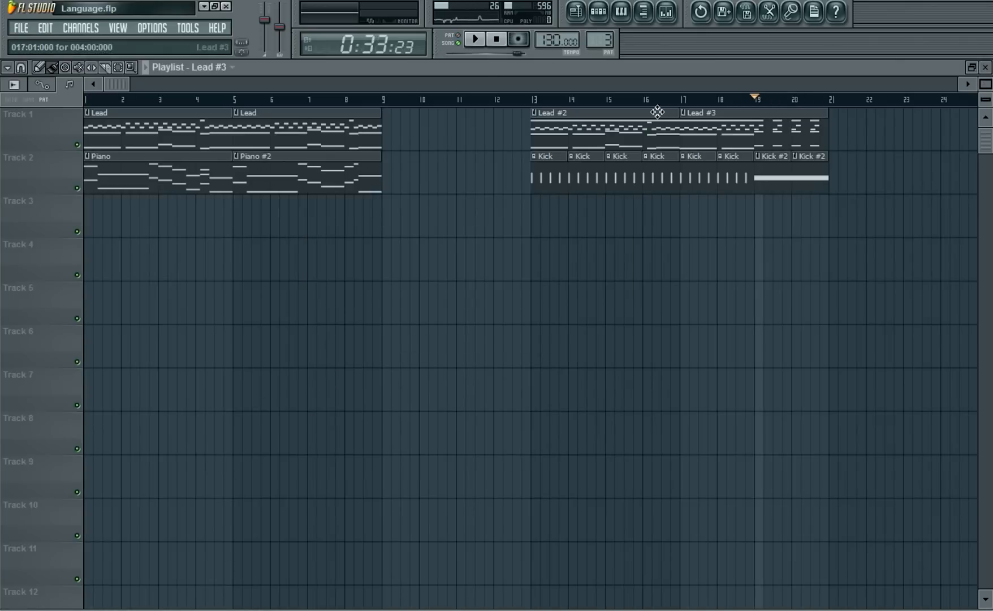
{"action": "left_click", "coordinate": [476, 39]}
{"action": "left_click", "coordinate": [598, 12]}
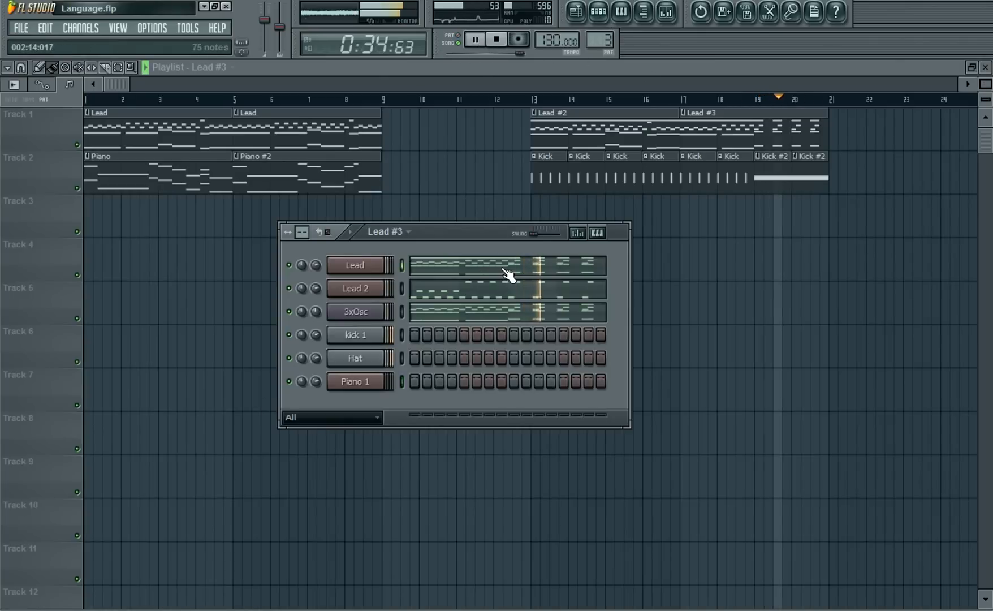
{"action": "left_click", "coordinate": [532, 270]}
{"action": "left_click", "coordinate": [496, 39]}
{"action": "left_click", "coordinate": [987, 69]}
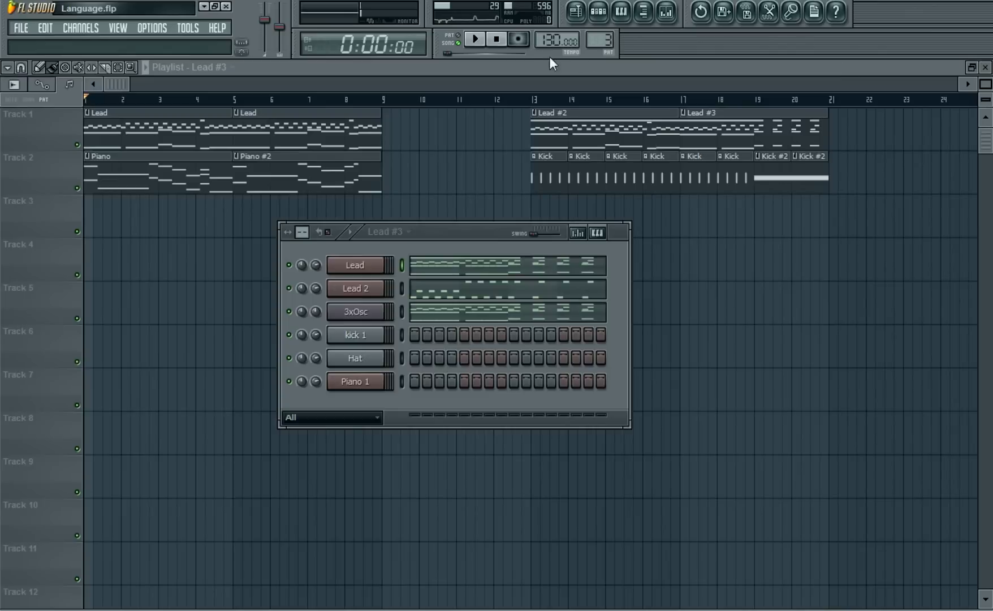
Make the Lead pattern active and display its channels in the channel rack below the playlist clips.
{"action": "left_click_drag", "start_coordinate": [446, 230], "coordinate": [435, 239]}
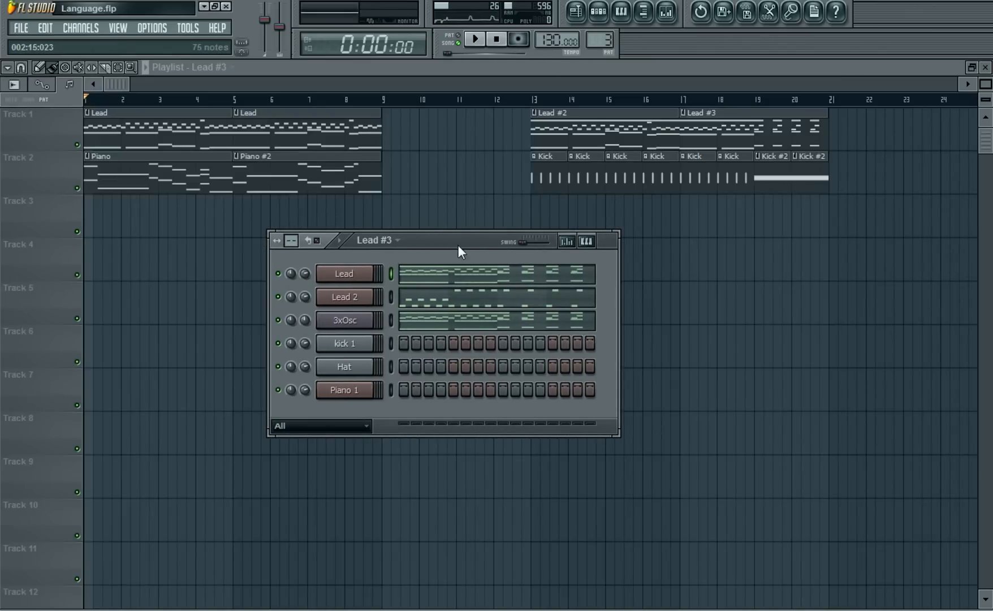
{"action": "left_click_drag", "start_coordinate": [458, 246], "coordinate": [446, 245]}
{"action": "left_click", "coordinate": [334, 130]}
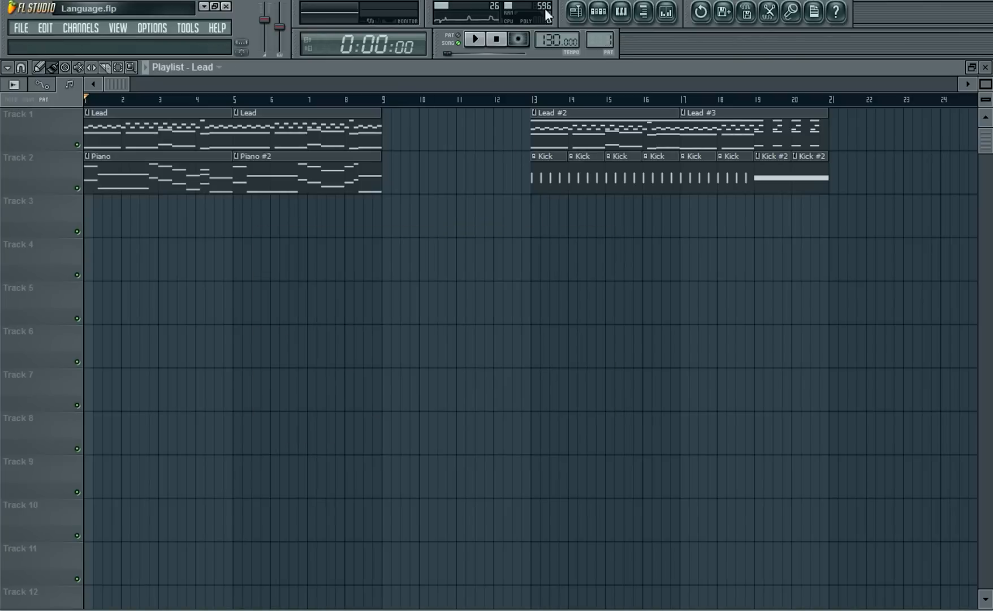
{"action": "left_click", "coordinate": [598, 11]}
{"action": "left_click_drag", "start_coordinate": [417, 245], "coordinate": [433, 276]}
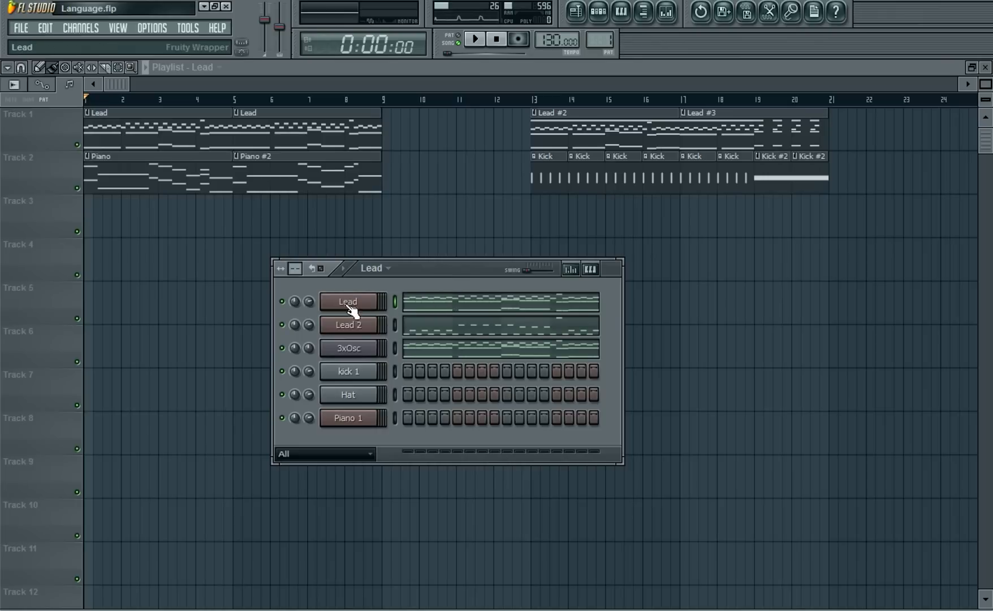
{"action": "left_click_drag", "start_coordinate": [434, 271], "coordinate": [422, 266]}
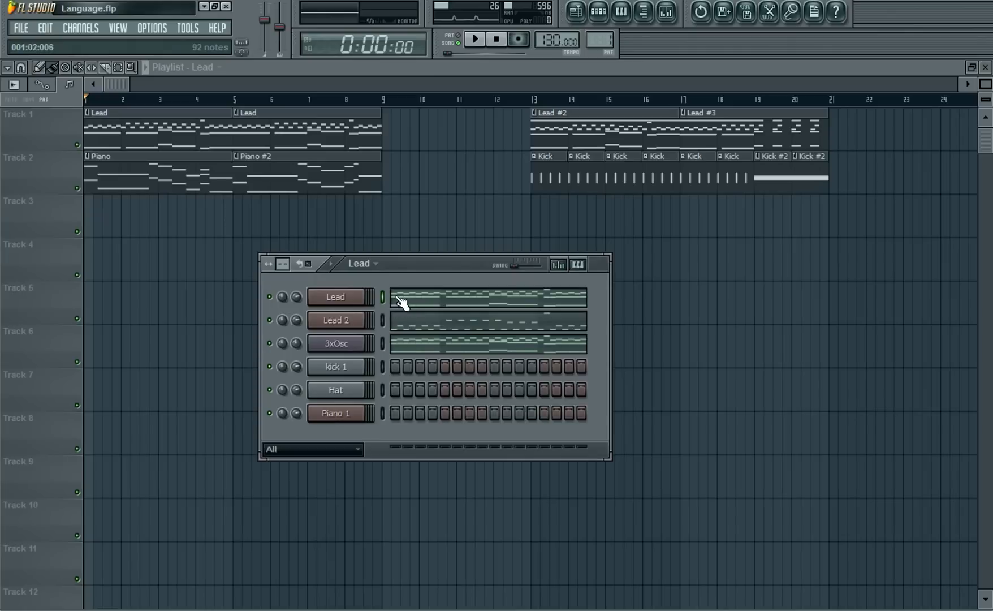
Add a Sampler channel to the Lead pattern and copy all of the Lead channel's notes into it.
{"action": "left_click", "coordinate": [84, 23]}
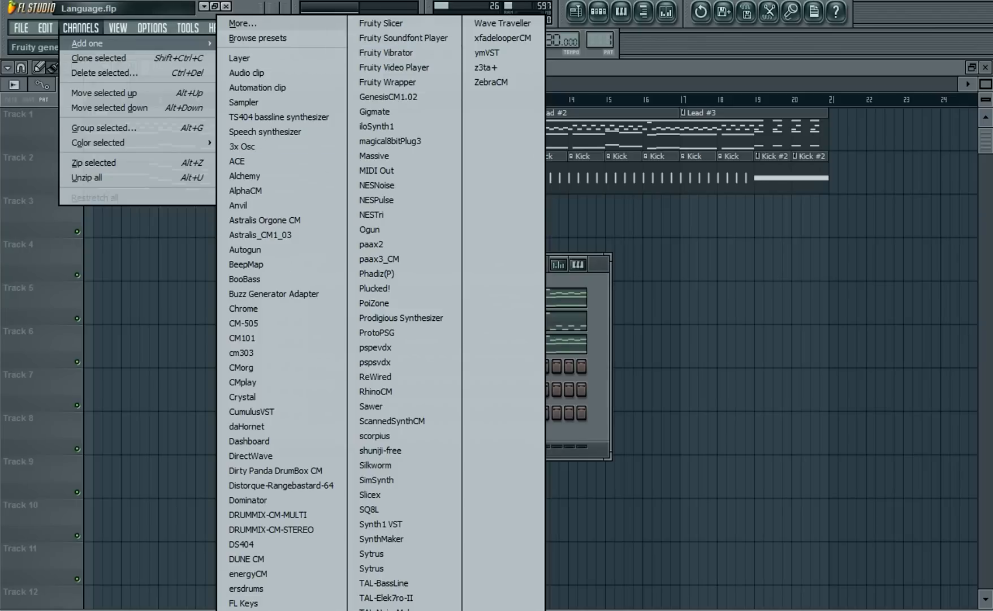
{"action": "left_click", "coordinate": [248, 102]}
{"action": "left_click", "coordinate": [416, 312]}
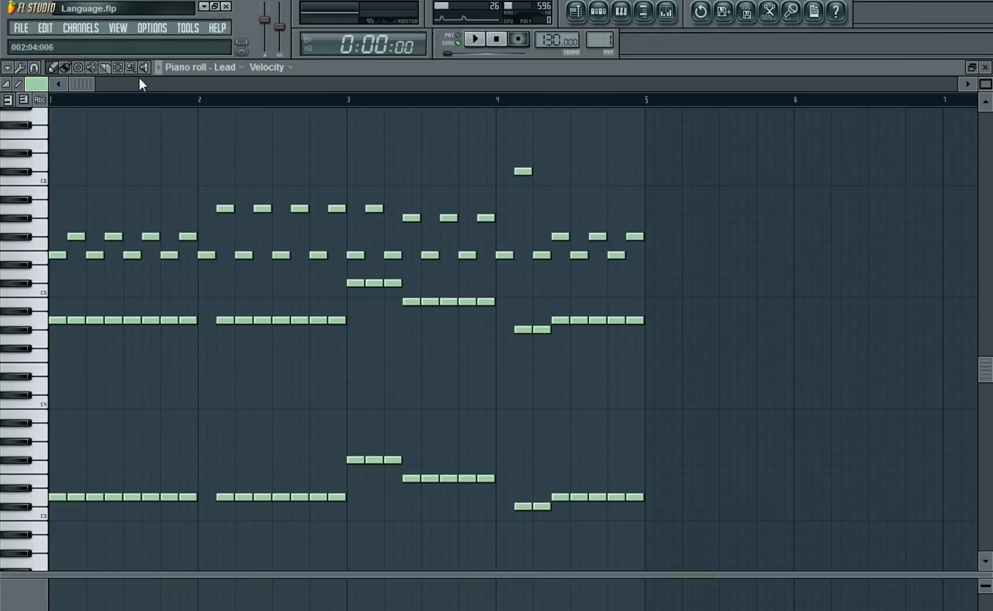
{"action": "left_click_drag", "start_coordinate": [34, 119], "coordinate": [11, 534]}
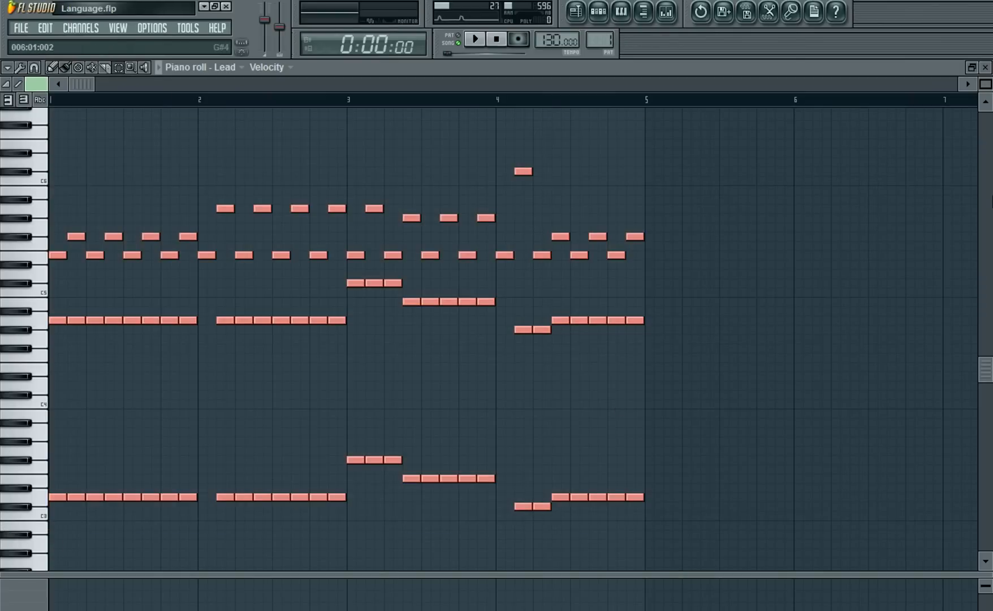
{"action": "left_click", "coordinate": [985, 67]}
{"action": "right_click", "coordinate": [341, 436]}
{"action": "left_click", "coordinate": [395, 437]}
{"action": "key", "text": "ctrl+v"}
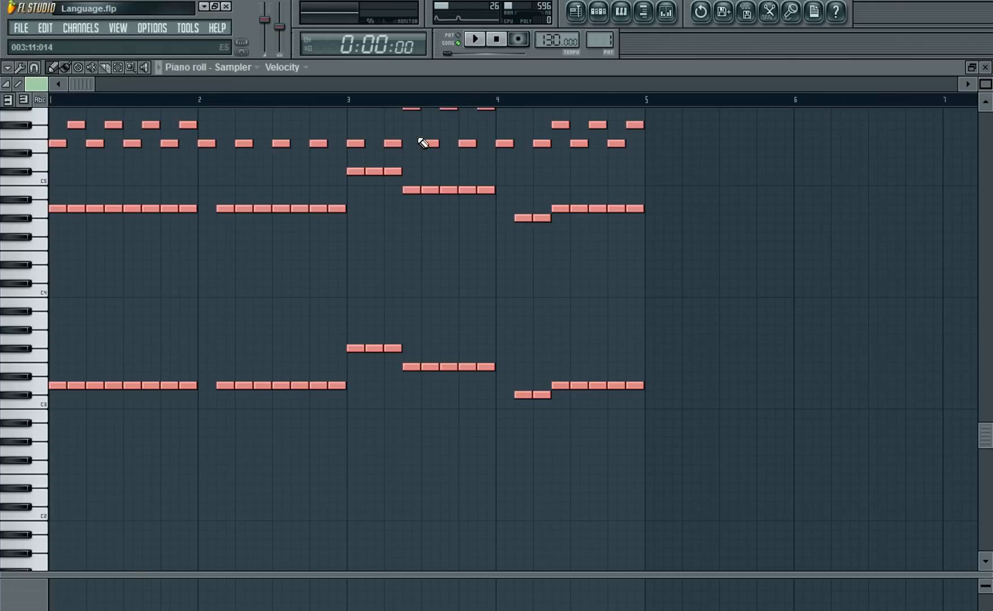
{"action": "left_click", "coordinate": [985, 67]}
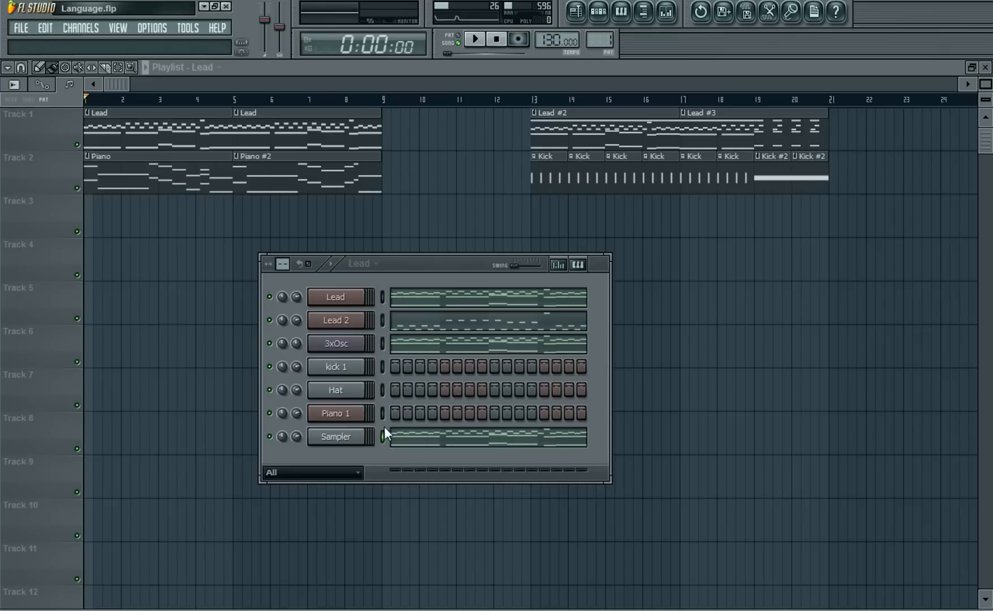
Replace the Sampler channel with the Massive synth and move its plugin window so the whole interface is in view.
{"action": "right_click", "coordinate": [344, 436]}
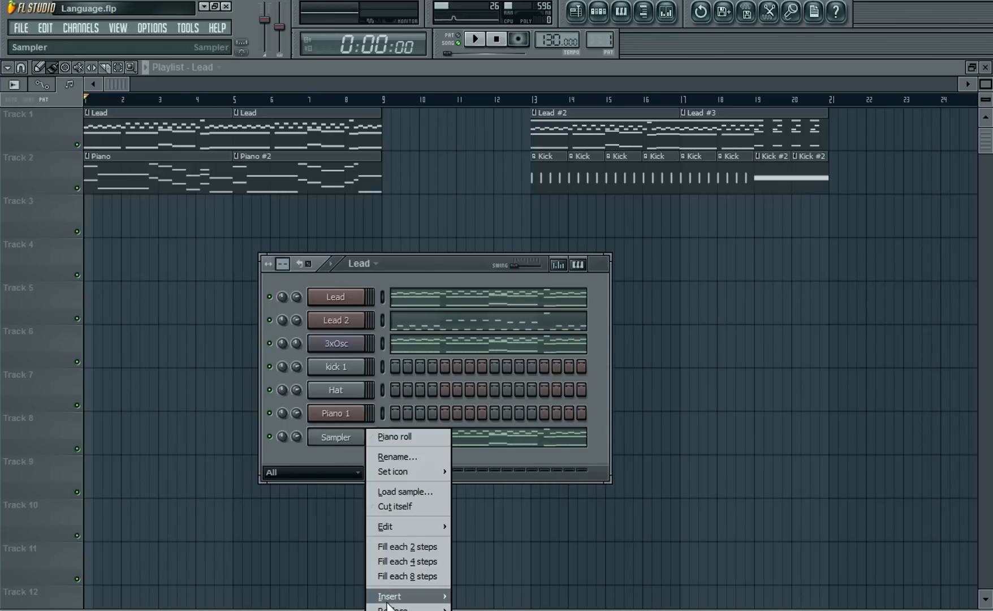
{"action": "mouse_move", "coordinate": [396, 608]}
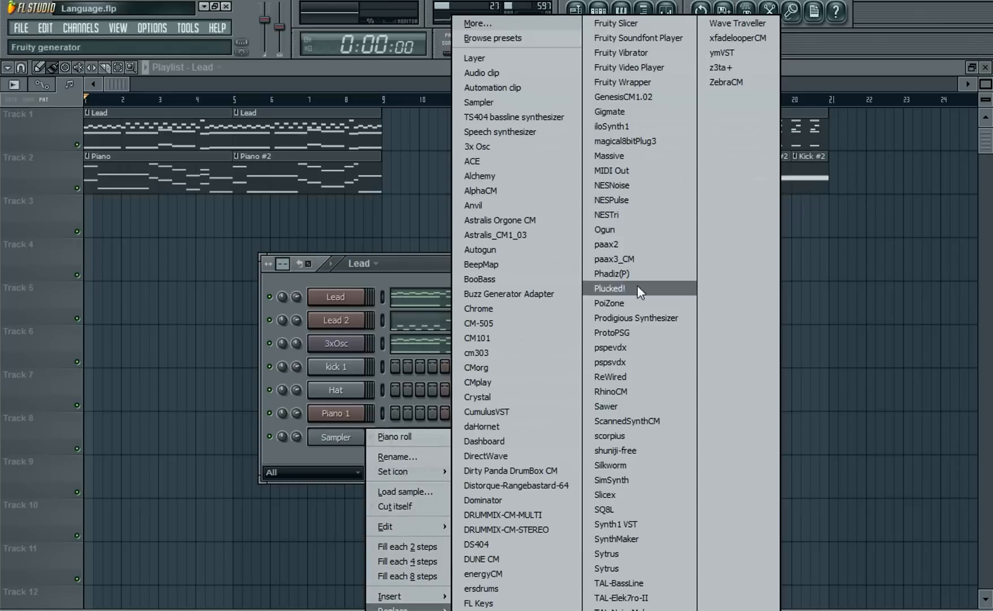
{"action": "left_click", "coordinate": [614, 156]}
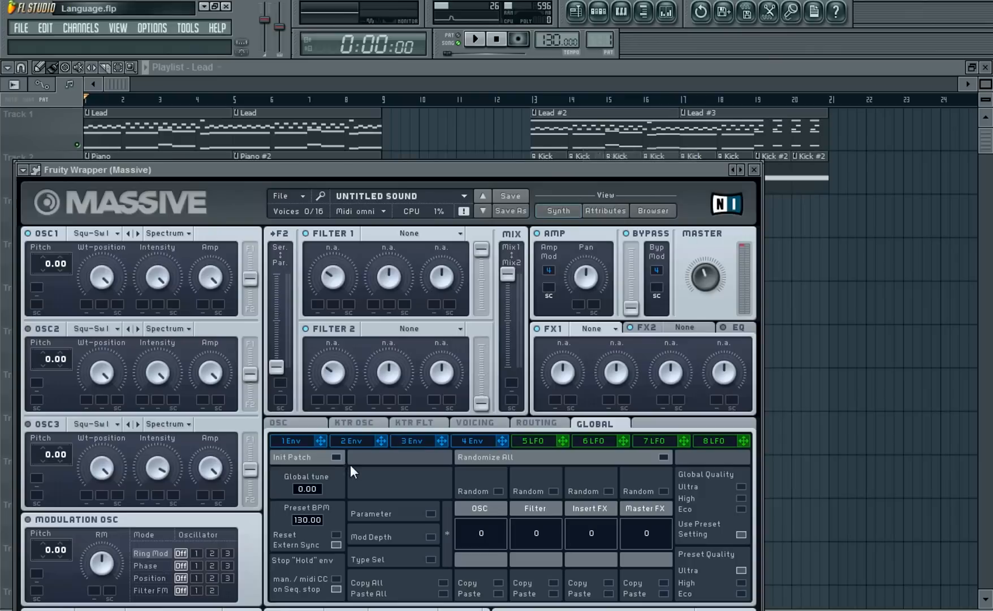
{"action": "left_click_drag", "start_coordinate": [561, 180], "coordinate": [627, 69]}
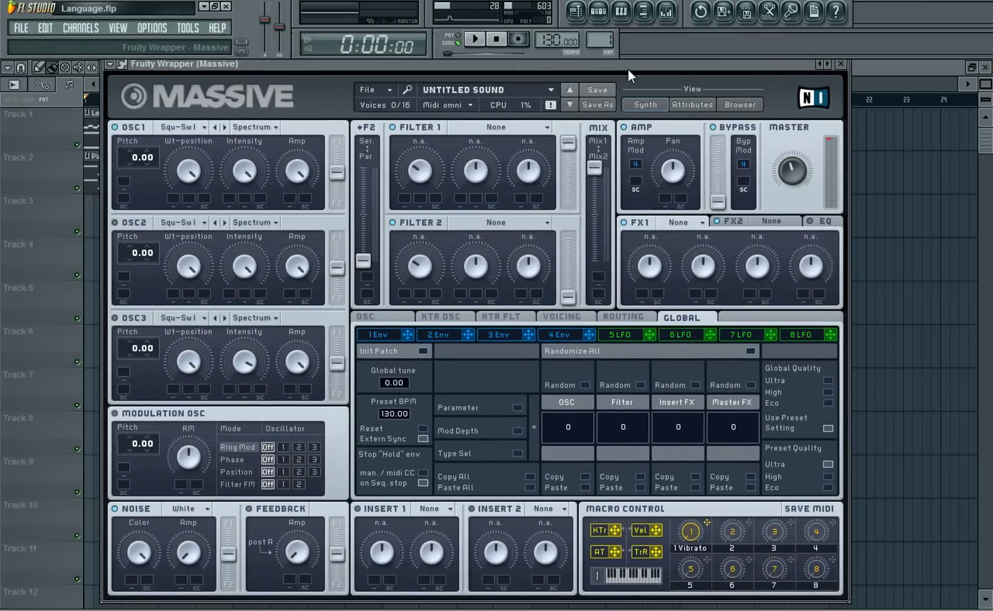
{"action": "left_click_drag", "start_coordinate": [489, 62], "coordinate": [502, 58]}
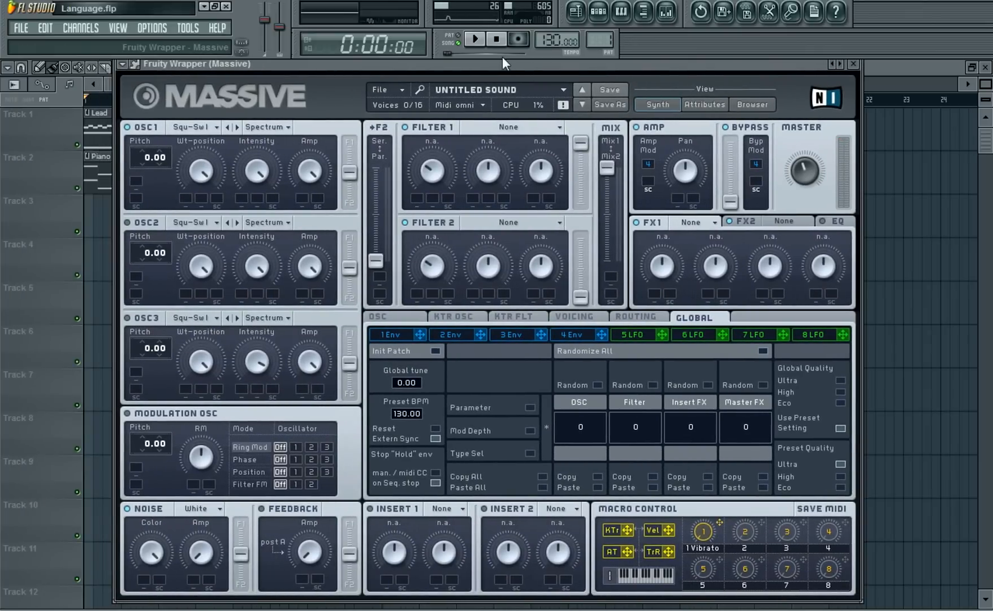
Solo the Massive channel in the channel rack and check the Lead channel's notes in the piano roll.
{"action": "left_click", "coordinate": [853, 64]}
{"action": "right_click", "coordinate": [270, 437]}
{"action": "left_click", "coordinate": [278, 446]}
{"action": "left_click", "coordinate": [407, 297]}
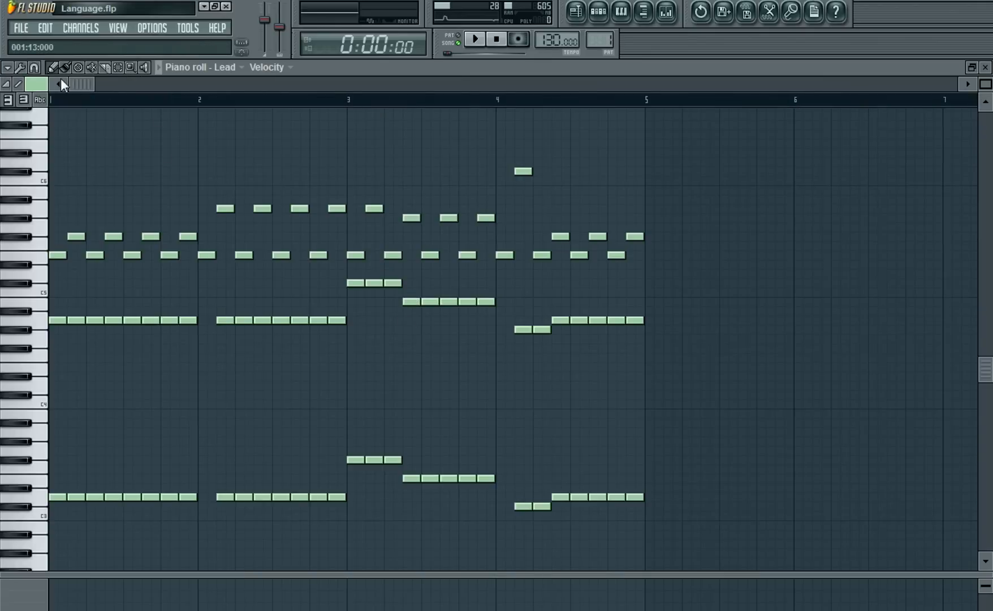
{"action": "left_click", "coordinate": [985, 67]}
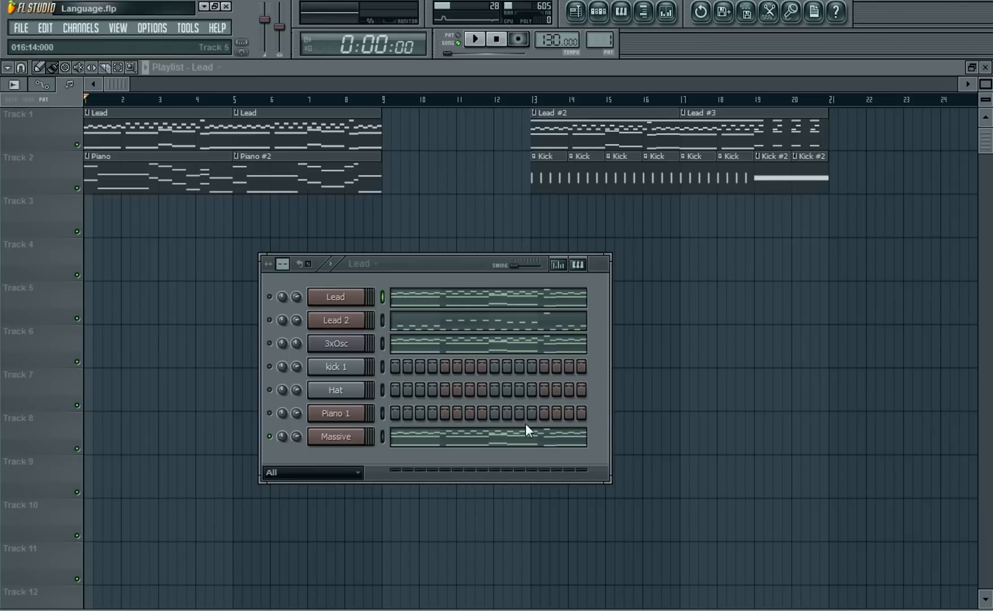
Show the Massive channel's notes in the piano roll and audition them briefly in pattern mode.
{"action": "left_click", "coordinate": [432, 294]}
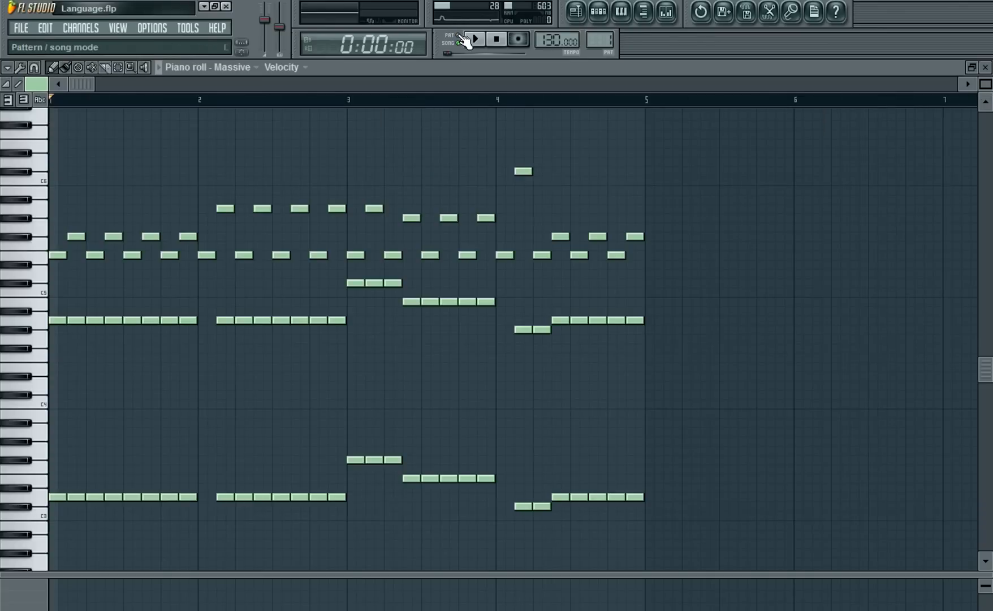
{"action": "left_click", "coordinate": [475, 39]}
{"action": "left_click", "coordinate": [496, 39]}
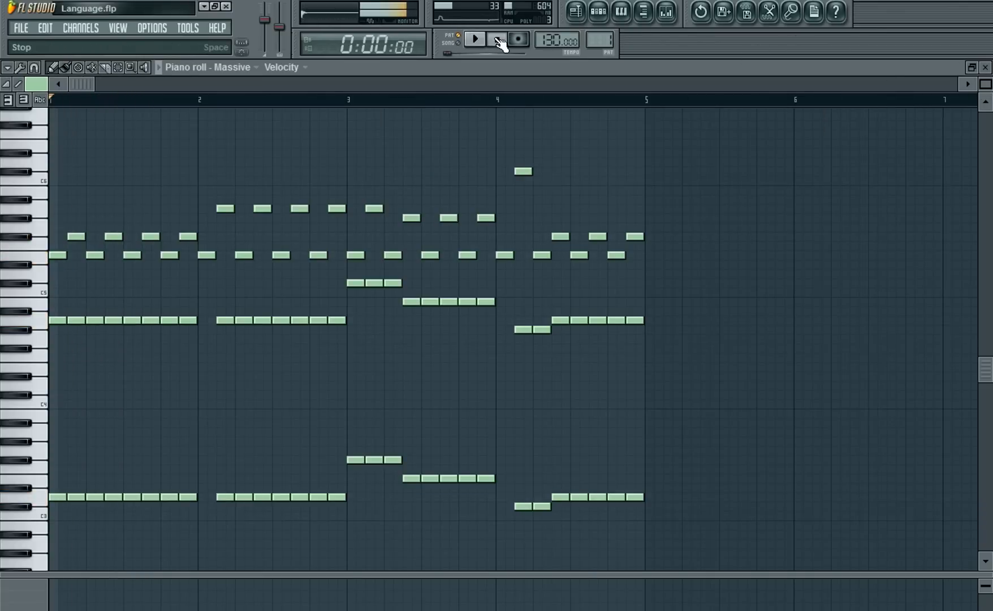
{"action": "left_click", "coordinate": [985, 67]}
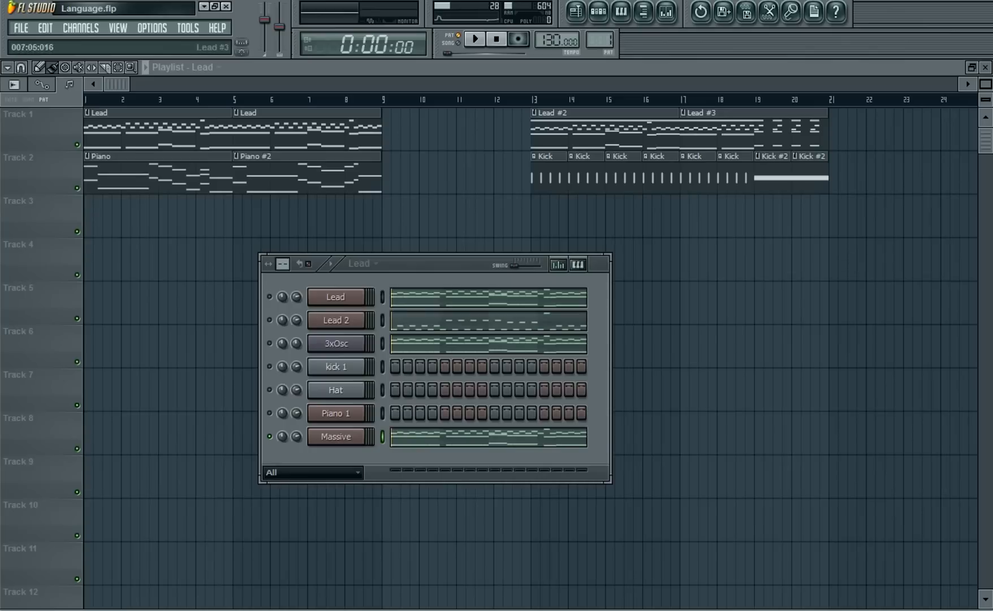
Enable OSC2 and OSC3 in the new Massive, with the Groan I wavetable on OSC2 and Square-Saw II on OSC3.
{"action": "left_click", "coordinate": [353, 440]}
{"action": "left_click_drag", "start_coordinate": [437, 68], "coordinate": [470, 62]}
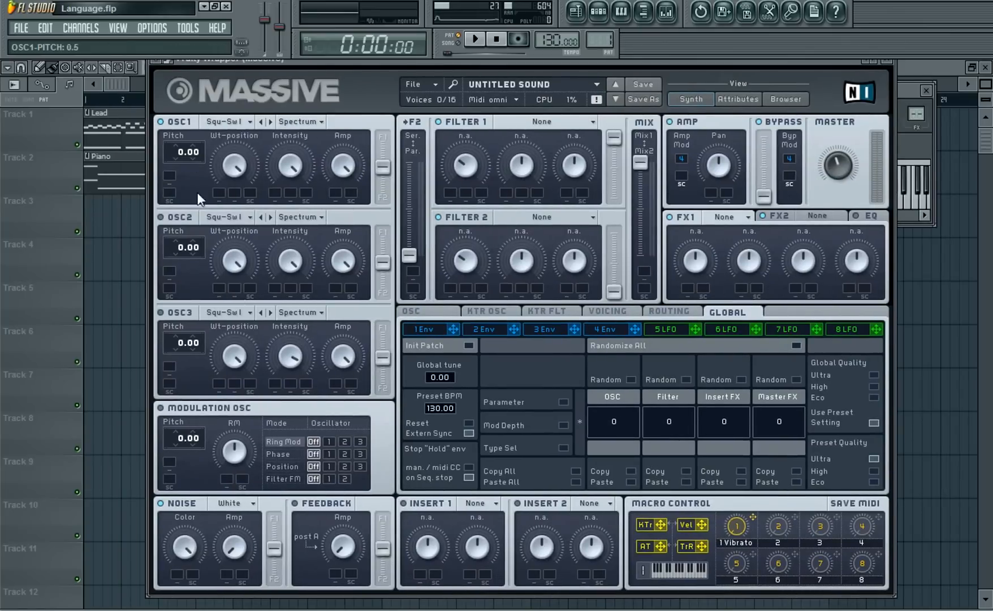
{"action": "left_click", "coordinate": [160, 311]}
{"action": "left_click", "coordinate": [250, 212]}
{"action": "left_click", "coordinate": [282, 248]}
{"action": "left_click", "coordinate": [233, 308]}
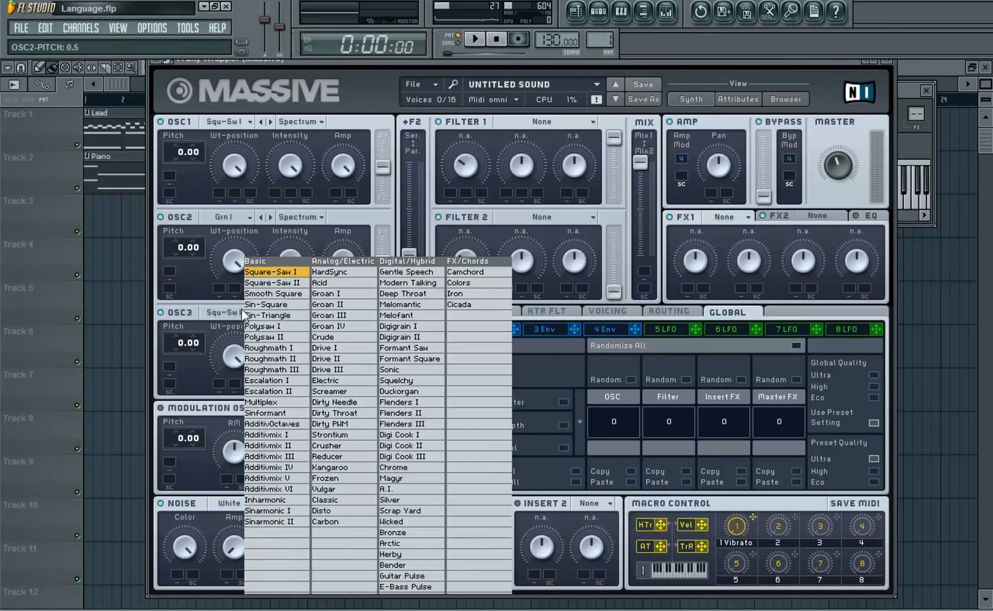
{"action": "left_click", "coordinate": [277, 287]}
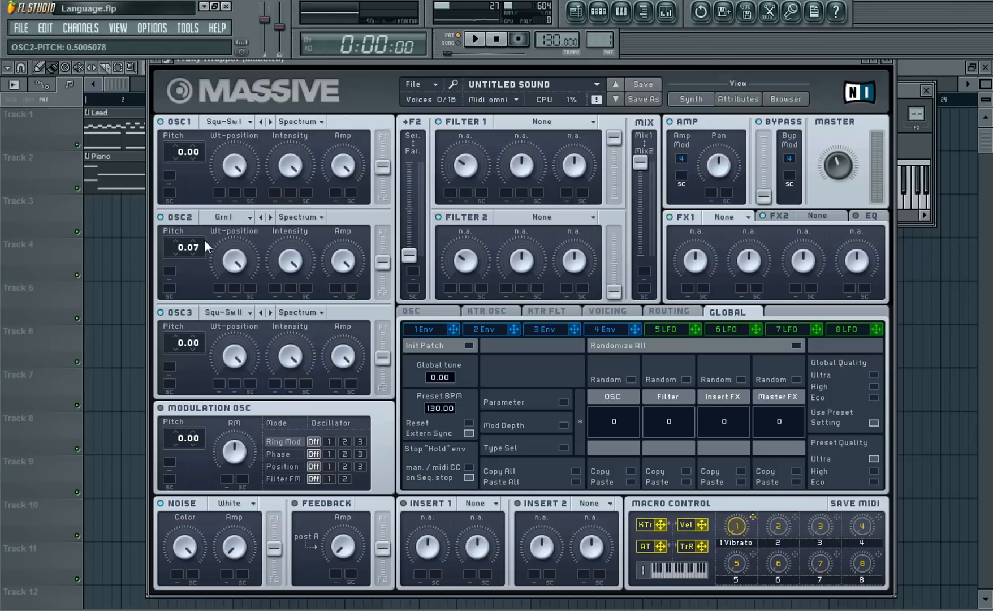
Detune OSC2 to 0.04 and OSC3 to -0.04, and enable the modulation oscillator in Phase mode on oscillator 1.
{"action": "left_click_drag", "start_coordinate": [204, 241], "coordinate": [207, 242]}
{"action": "left_click_drag", "start_coordinate": [197, 345], "coordinate": [197, 345]}
{"action": "left_click", "coordinate": [177, 414]}
{"action": "left_click", "coordinate": [329, 453]}
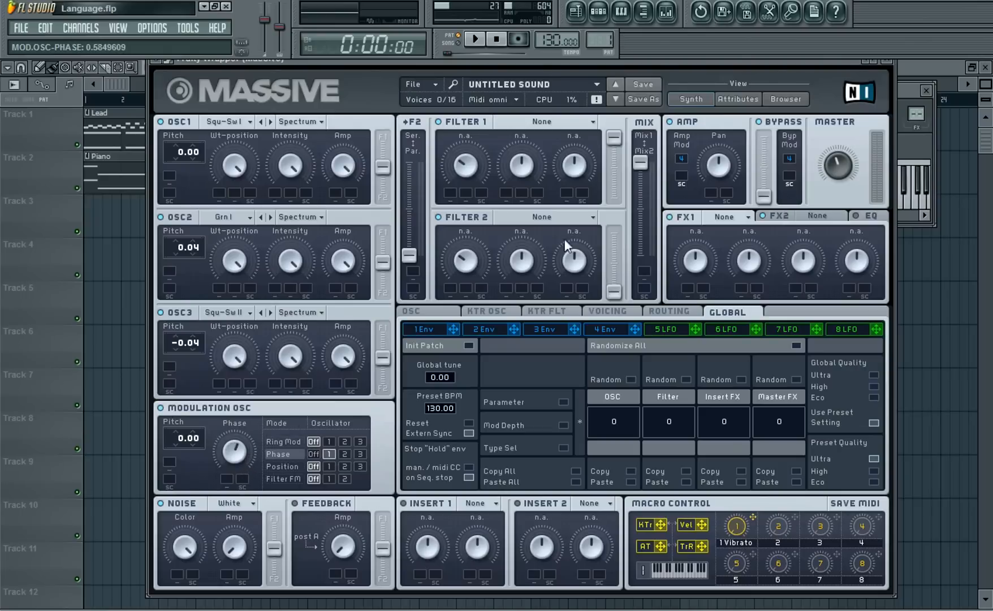
Match the modulation oscillator's Phase amount to the Lead channel's patch, audition the sound and lower the master volume.
{"action": "left_click", "coordinate": [886, 61]}
{"action": "left_click", "coordinate": [336, 300]}
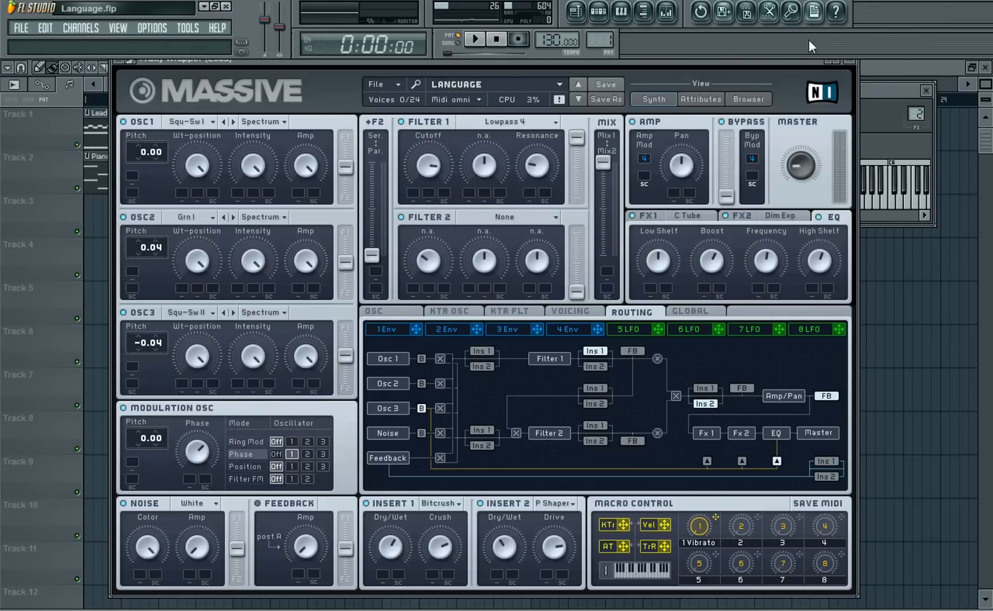
{"action": "left_click", "coordinate": [849, 61]}
{"action": "left_click", "coordinate": [334, 441]}
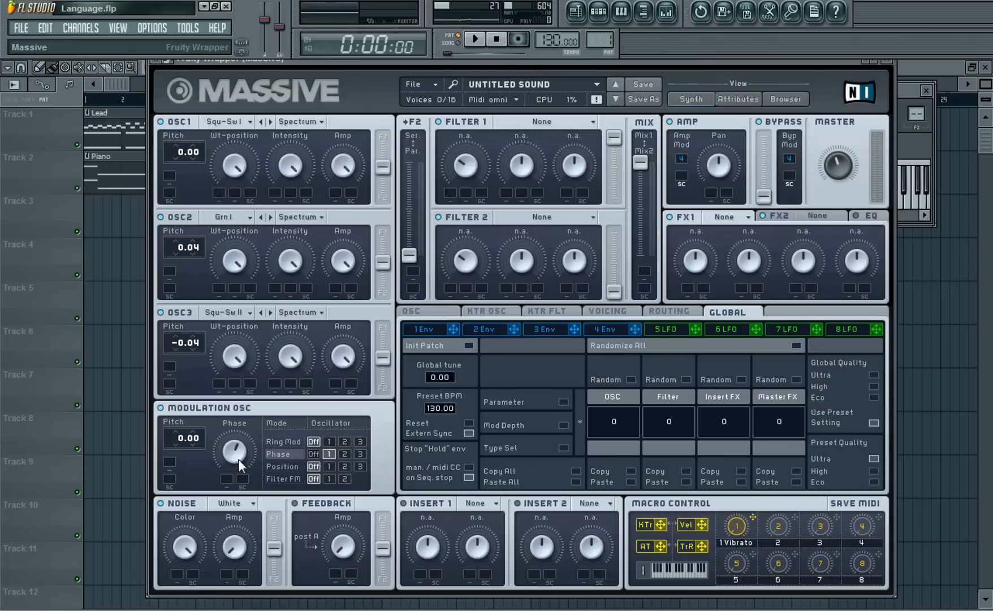
{"action": "left_click", "coordinate": [475, 39]}
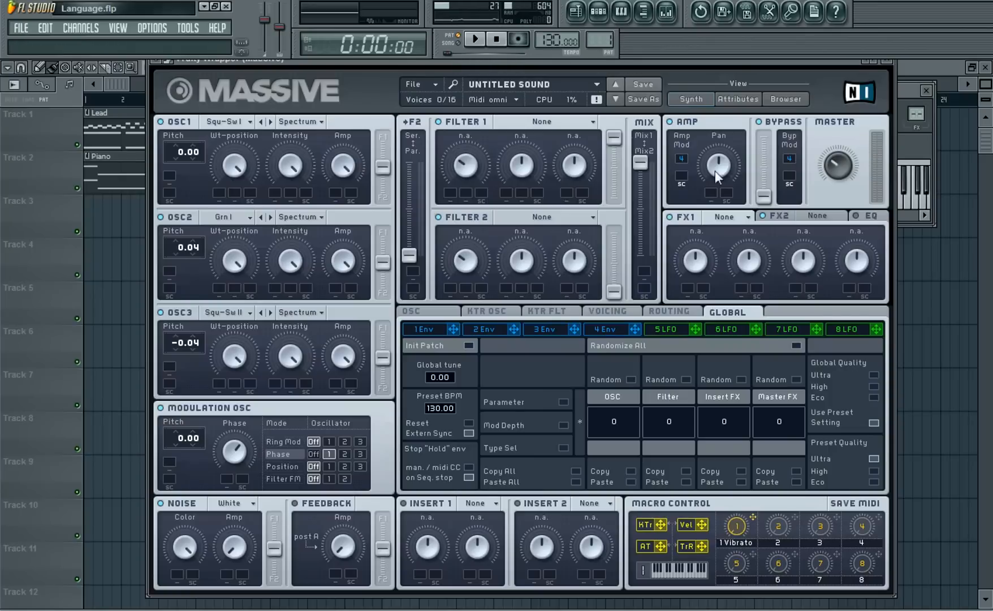
{"action": "left_click_drag", "start_coordinate": [837, 162], "coordinate": [845, 168]}
Set Unisono to 4 voices, spread Pitch Cutoff slightly with an upper value of 0.50, and enable the Pan Position spread.
{"action": "left_click", "coordinate": [609, 310]}
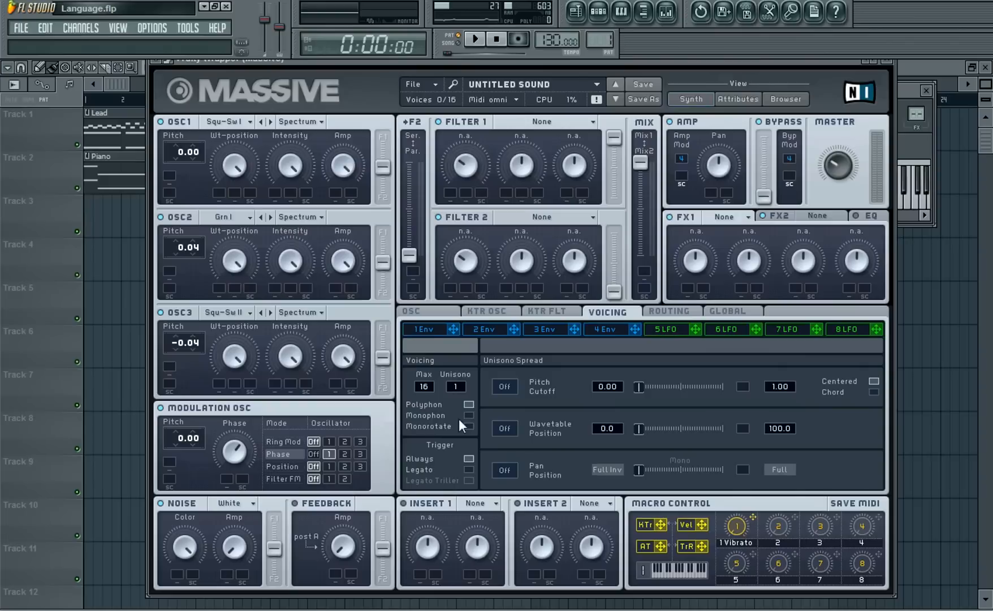
{"action": "left_click_drag", "start_coordinate": [467, 385], "coordinate": [468, 382]}
{"action": "left_click_drag", "start_coordinate": [782, 417], "coordinate": [780, 458]}
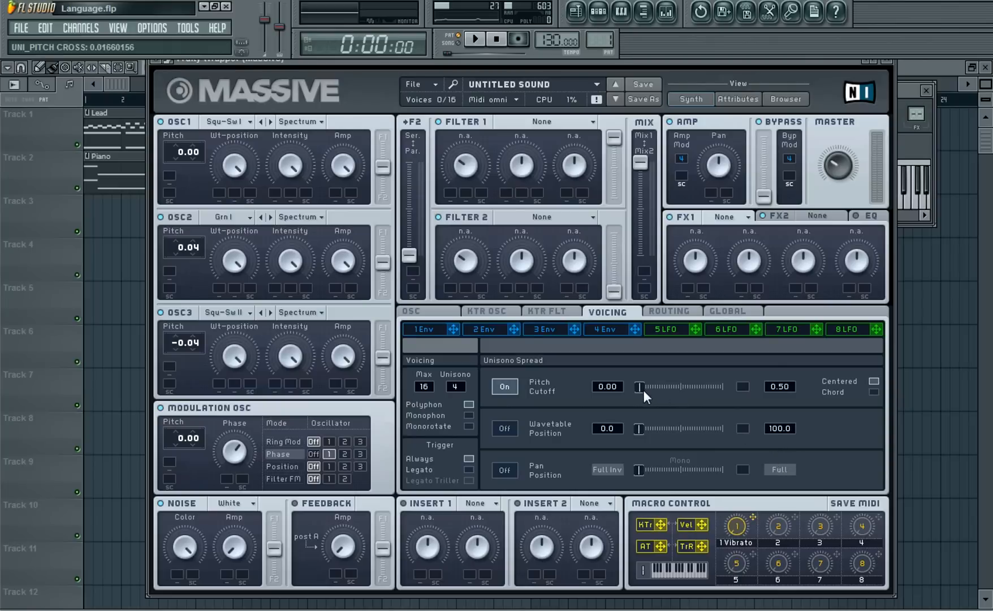
{"action": "left_click_drag", "start_coordinate": [643, 389], "coordinate": [644, 391]}
Play the pattern and lower Massive's master volume to about 0.25.
{"action": "left_click", "coordinate": [475, 39]}
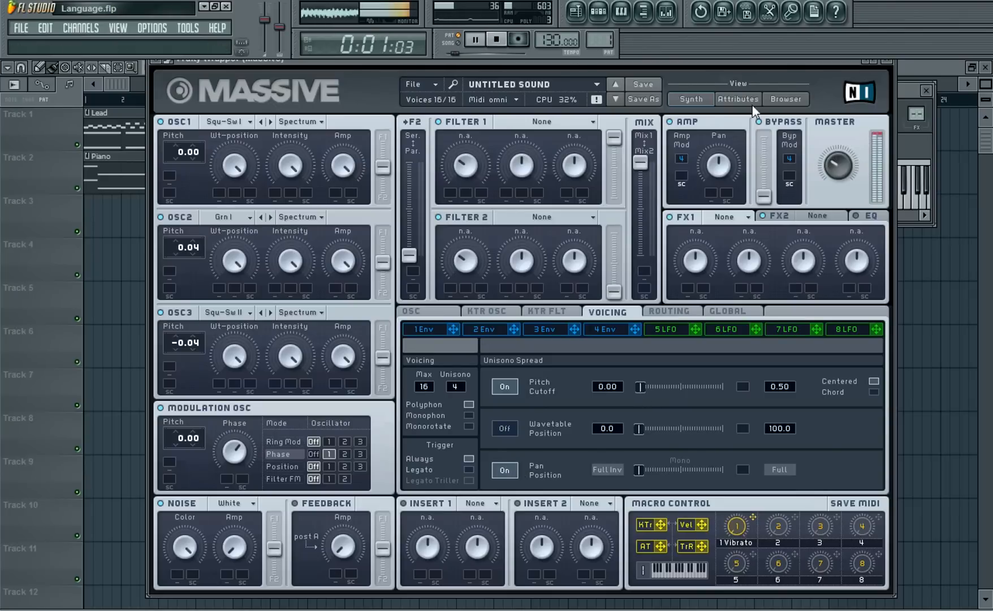
{"action": "left_click", "coordinate": [838, 177]}
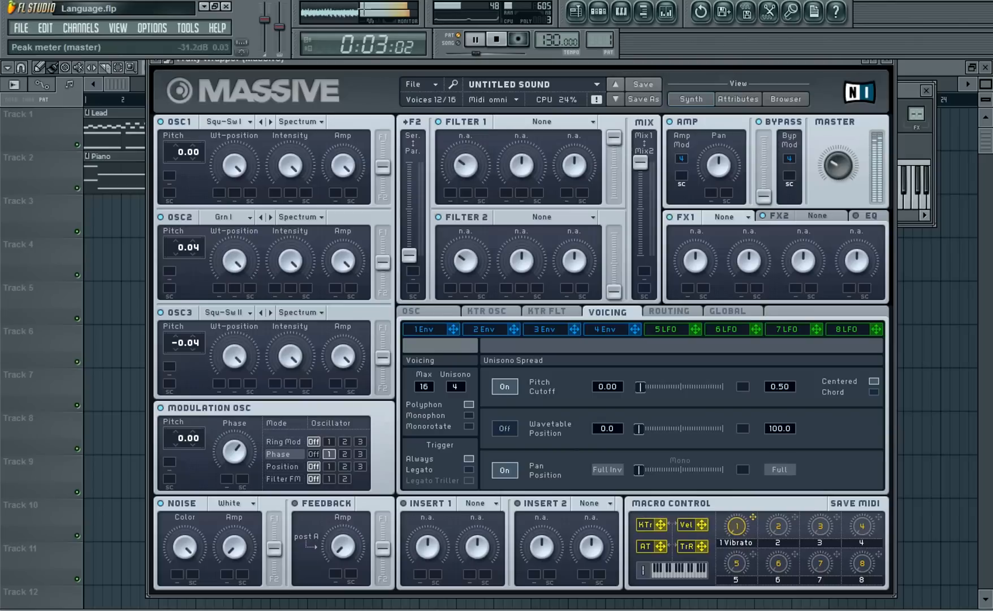
{"action": "left_click_drag", "start_coordinate": [844, 160], "coordinate": [844, 163]}
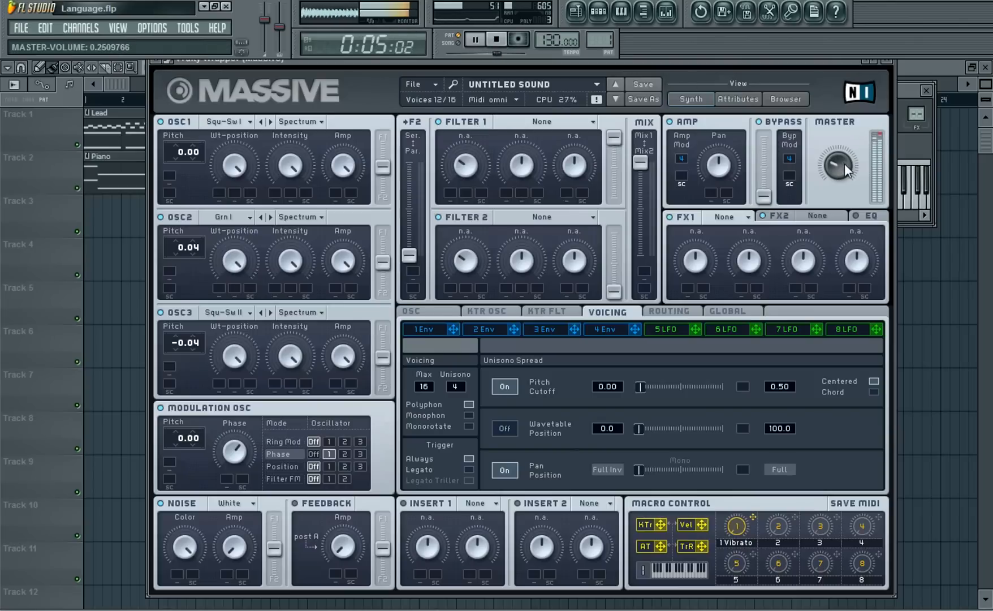
{"action": "left_click", "coordinate": [498, 39]}
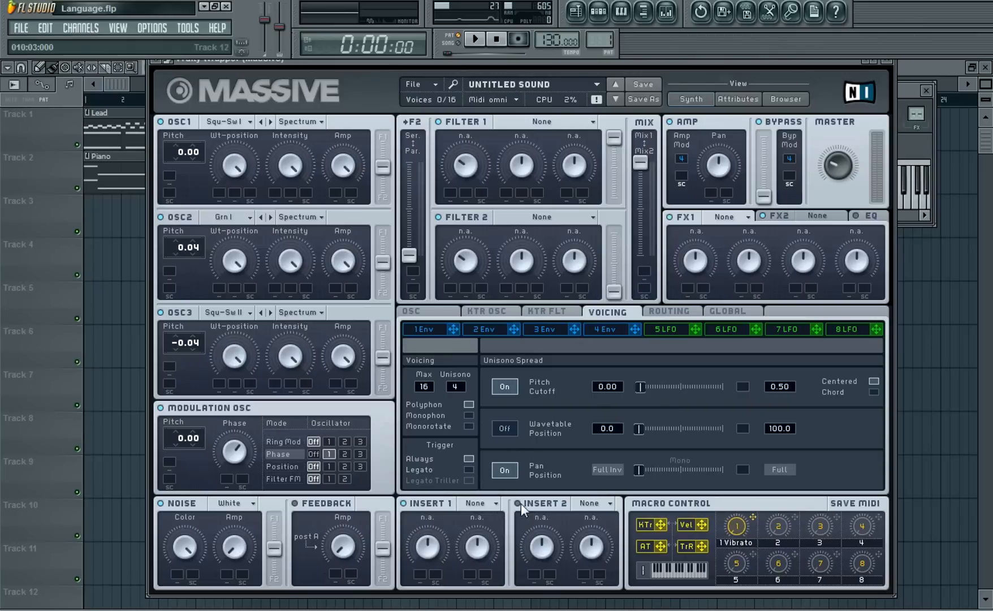
Load the Bitcrusher into Insert 1 and the P Shaper into Insert 2.
{"action": "left_click", "coordinate": [484, 504]}
{"action": "left_click", "coordinate": [498, 532]}
{"action": "left_click", "coordinate": [592, 507]}
{"action": "left_click", "coordinate": [586, 570]}
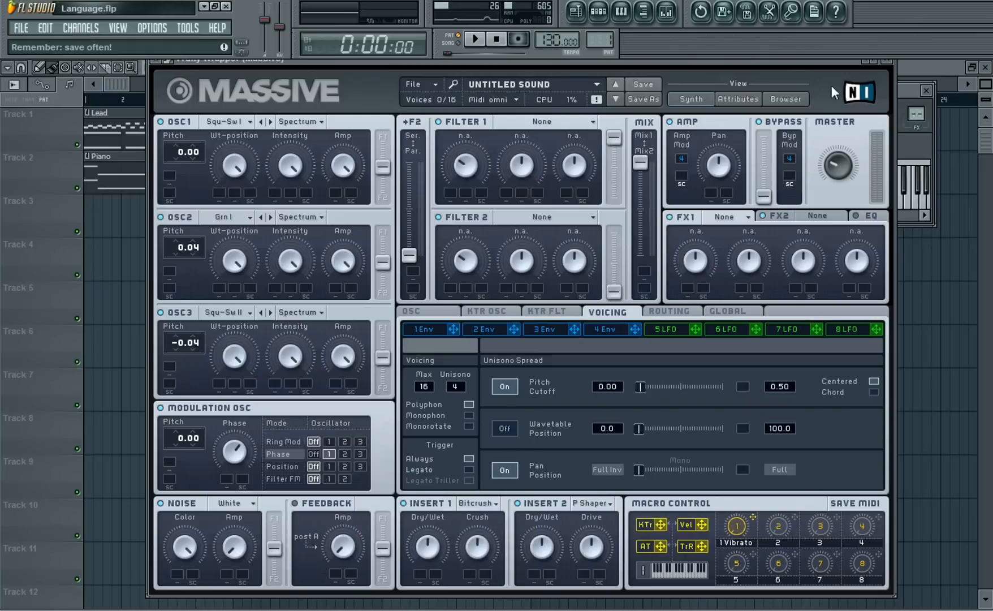
Match the inserts to the Lead patch: Bitcrusher Dry/Wet about 0.57 and Crush about 0.73, less P Shaper Dry/Wet and more Drive.
{"action": "left_click", "coordinate": [887, 62]}
{"action": "left_click", "coordinate": [333, 298]}
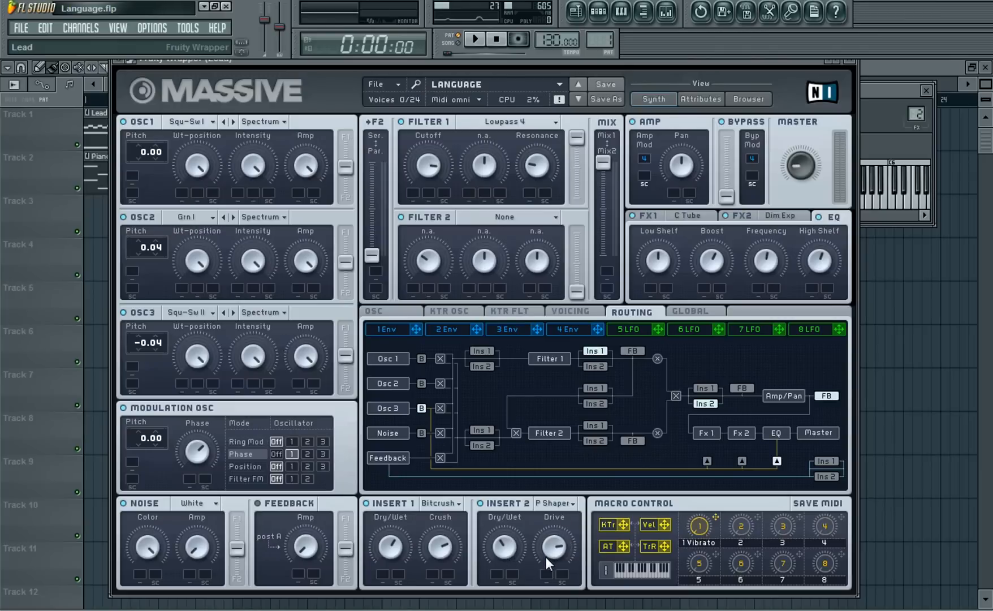
{"action": "left_click", "coordinate": [851, 61]}
{"action": "left_click", "coordinate": [342, 435]}
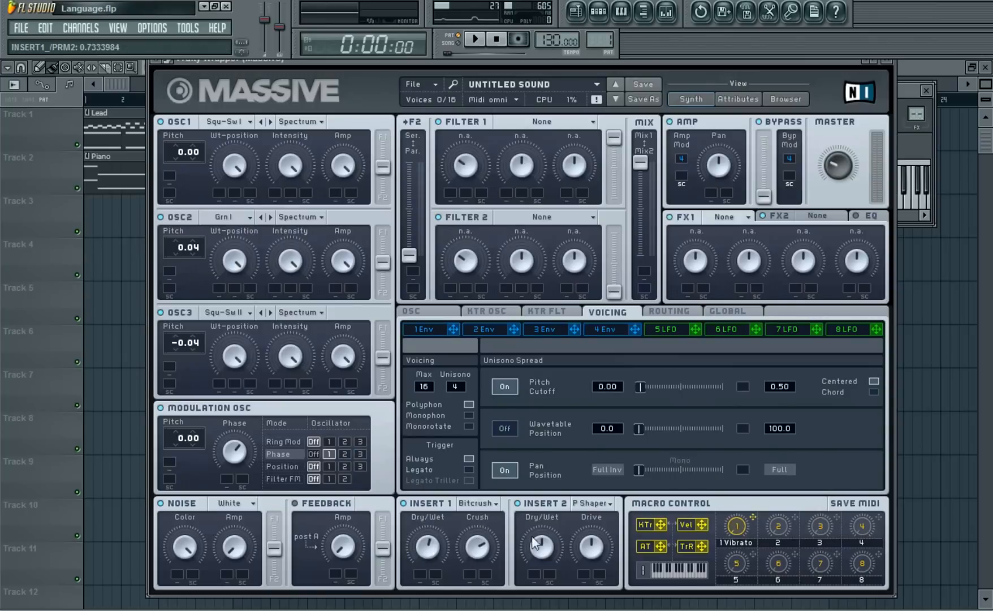
{"action": "left_click_drag", "start_coordinate": [588, 541], "coordinate": [577, 498]}
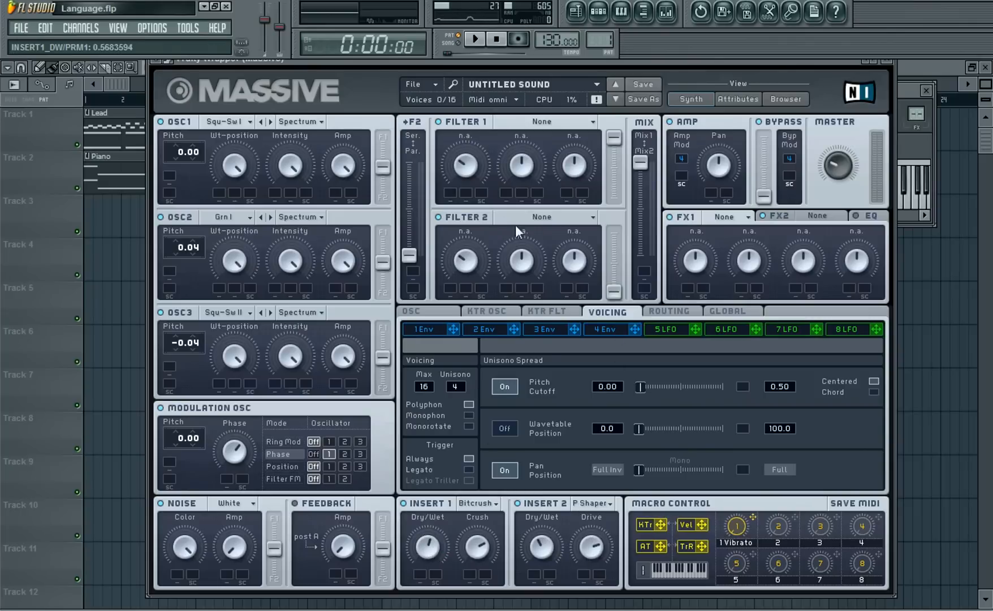
Route Insert 2 to the slot just before Amp/Pan and play the pattern to hear the sound.
{"action": "left_click", "coordinate": [685, 308]}
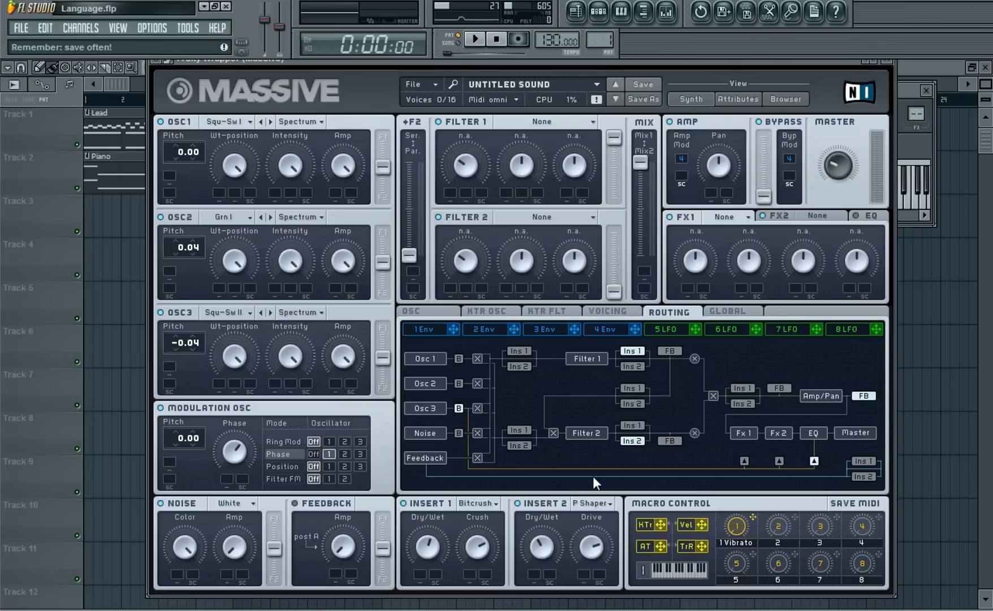
{"action": "left_click", "coordinate": [742, 403]}
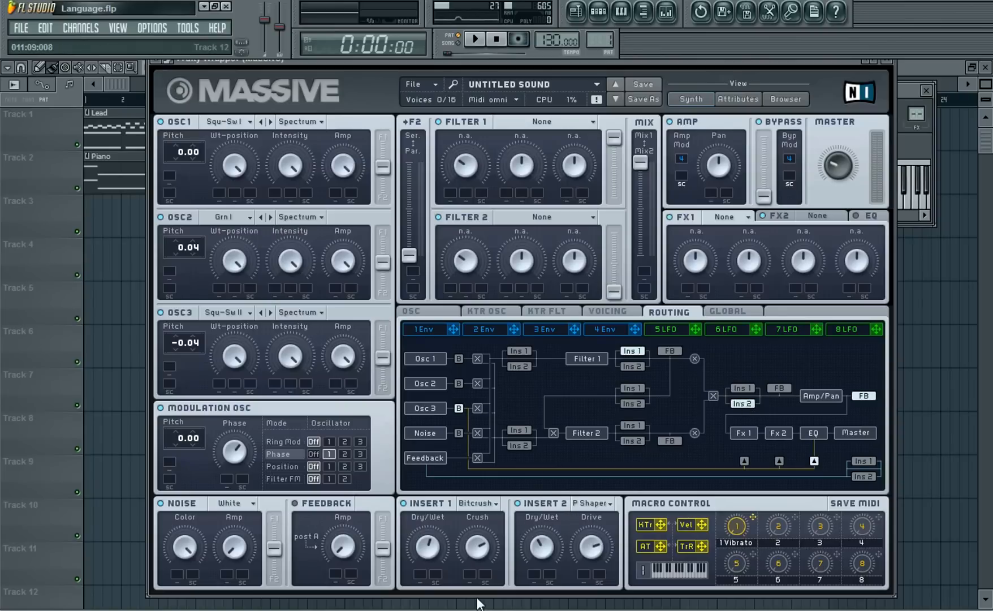
{"action": "left_click", "coordinate": [475, 39]}
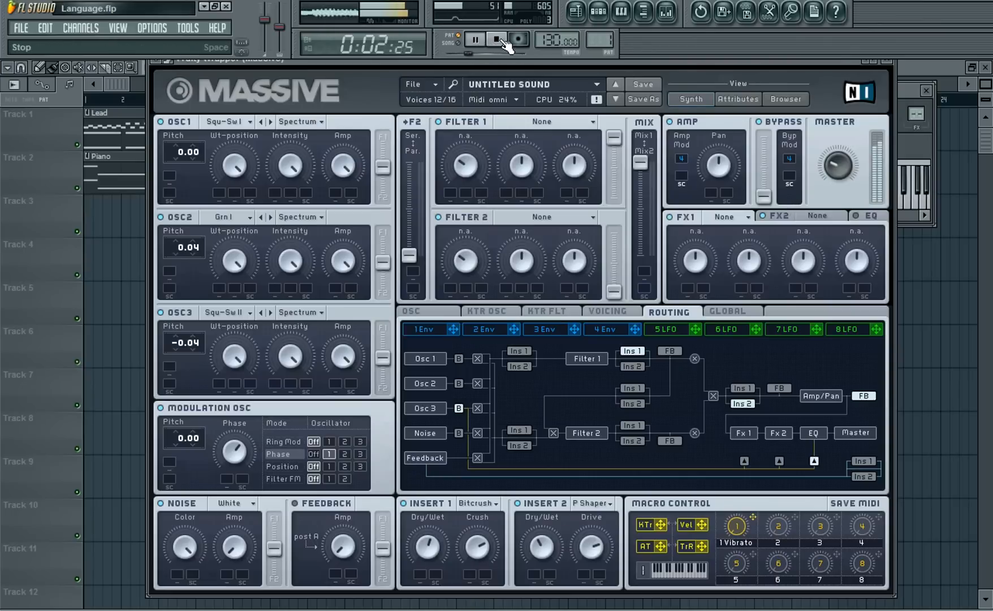
{"action": "left_click", "coordinate": [500, 39]}
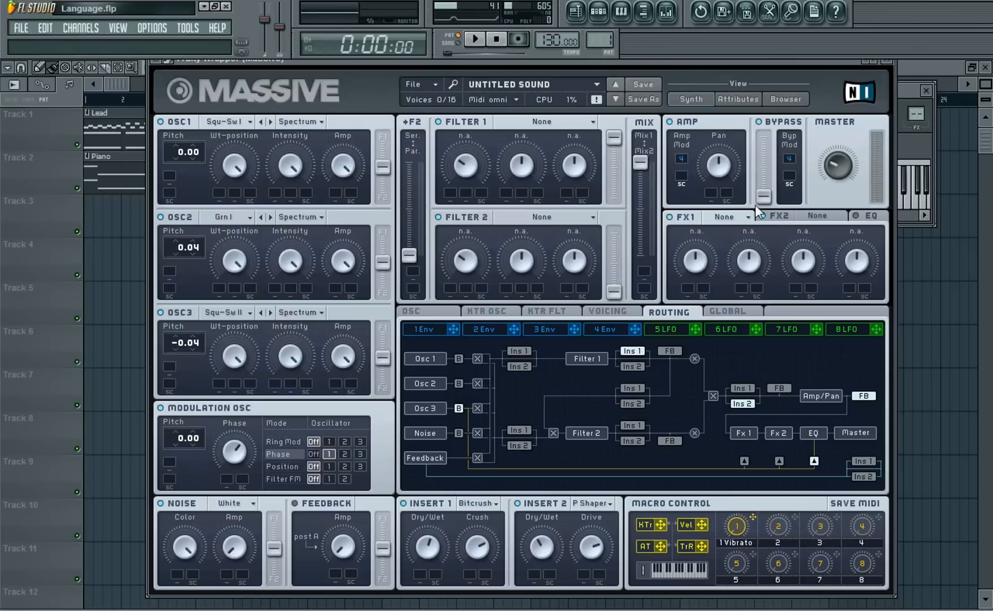
Load the C Tube effect into FX1 and the Dim Exp effect into FX2.
{"action": "left_click", "coordinate": [738, 217]}
{"action": "left_click", "coordinate": [735, 357]}
{"action": "left_click", "coordinate": [839, 218]}
{"action": "left_click", "coordinate": [839, 347]}
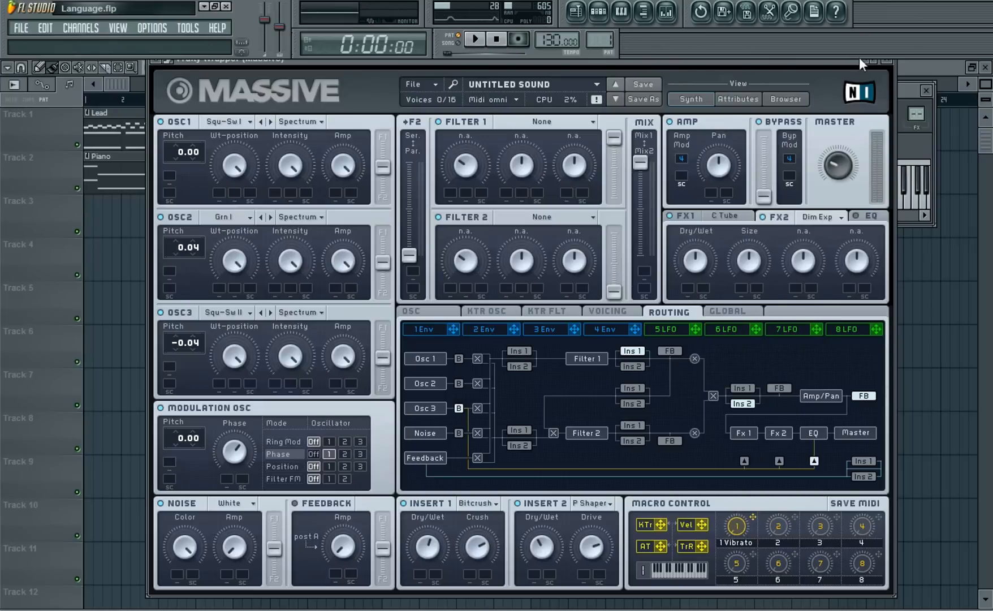
Examine the Lead patch's FX1 and FX2 settings and adjust the new Massive's C Tube after them.
{"action": "left_click", "coordinate": [886, 60]}
{"action": "left_click", "coordinate": [342, 298]}
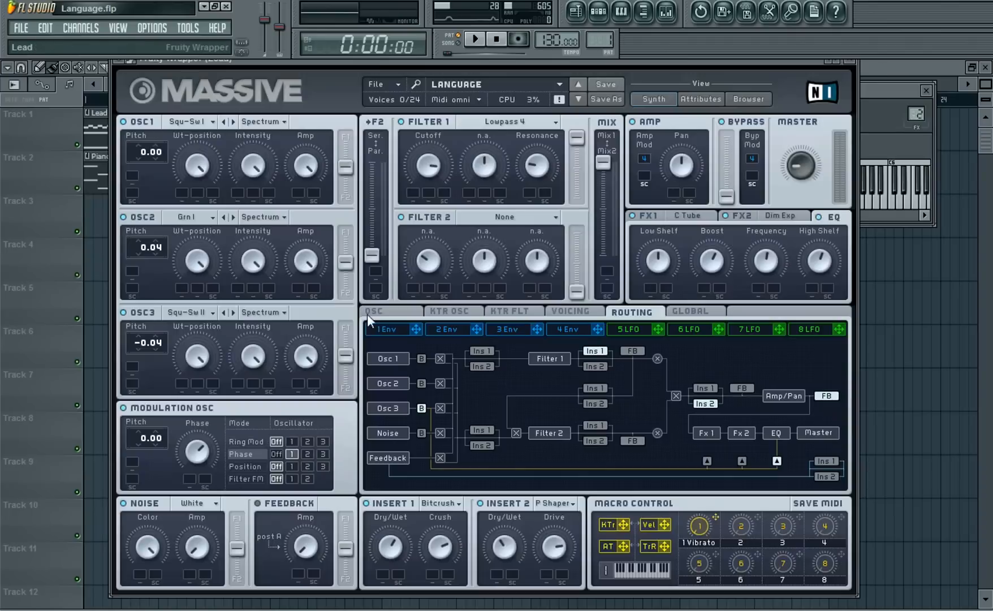
{"action": "left_click", "coordinate": [685, 216]}
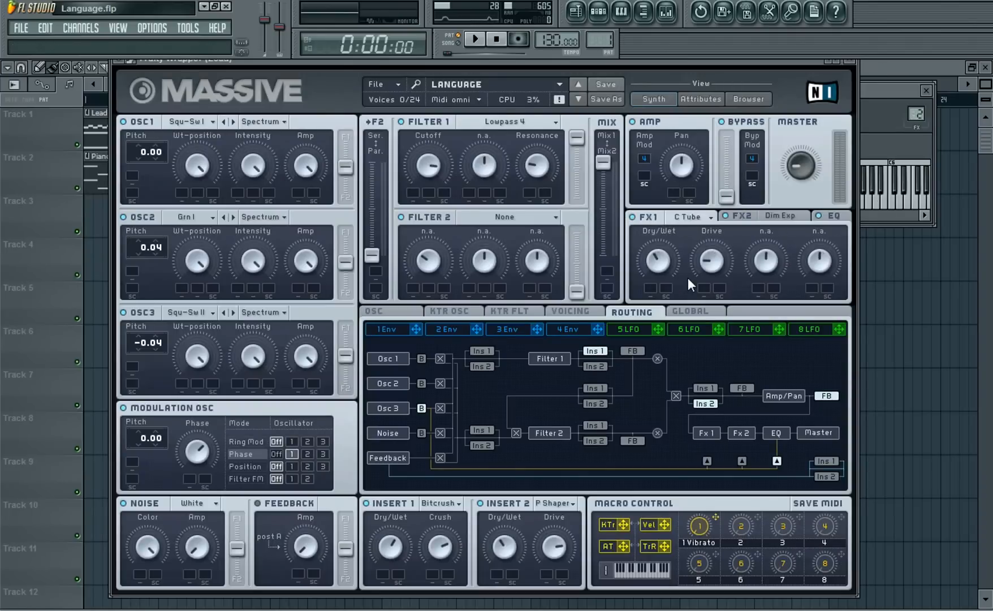
{"action": "left_click", "coordinate": [771, 215]}
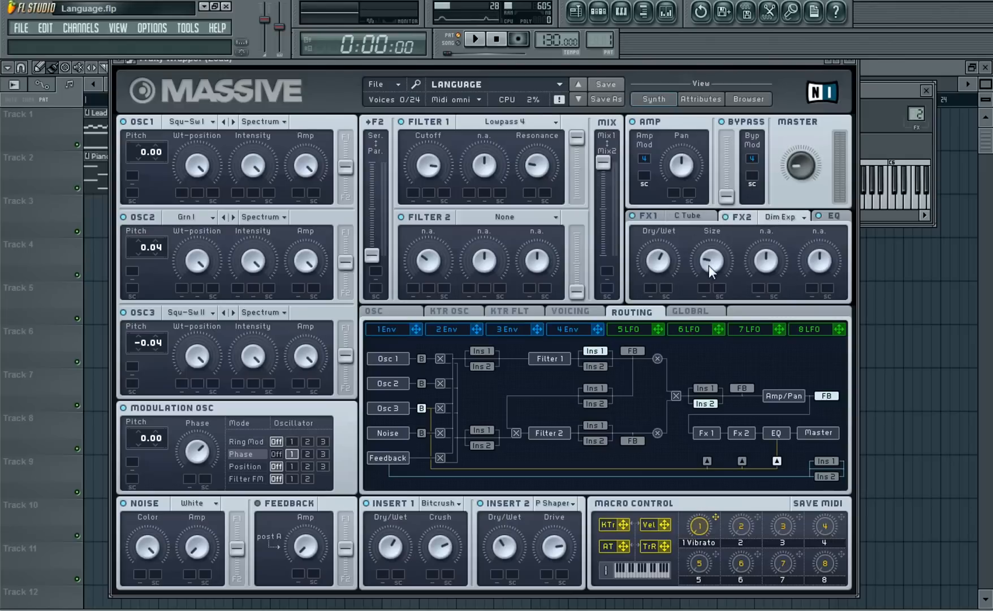
{"action": "left_click", "coordinate": [695, 219]}
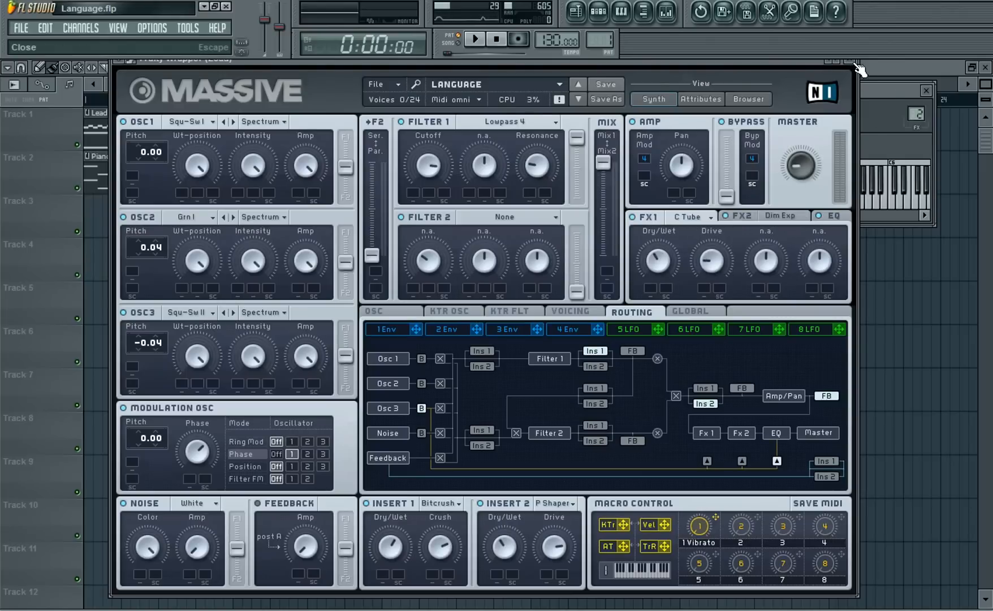
{"action": "left_click", "coordinate": [860, 67]}
{"action": "left_click", "coordinate": [344, 438]}
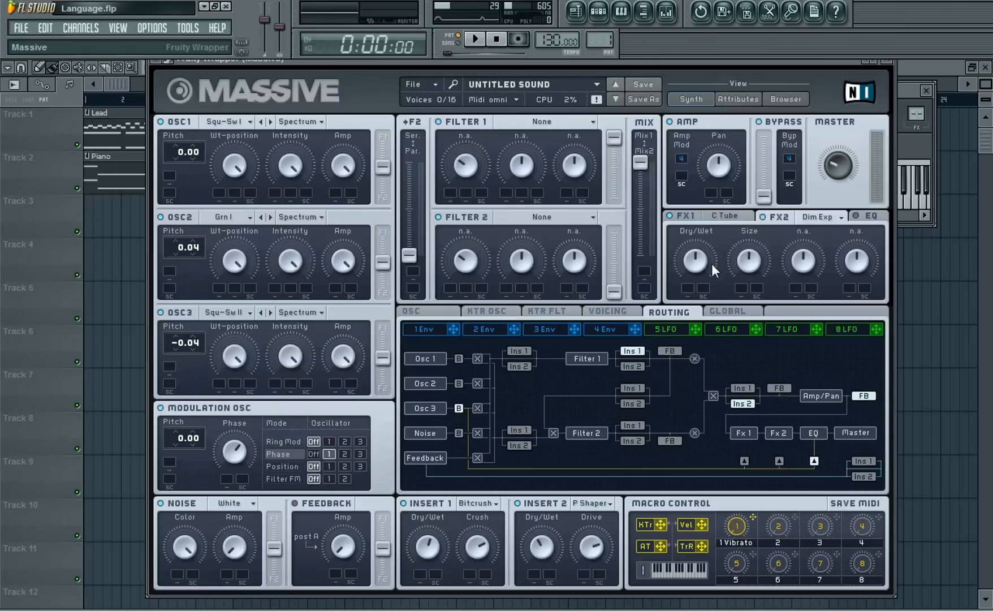
{"action": "left_click", "coordinate": [720, 217]}
{"action": "left_click_drag", "start_coordinate": [748, 261], "coordinate": [750, 237]}
Check the Lead patch's effect settings and match the new Massive's Dim Exp to them with more Dry/Wet and less Size.
{"action": "left_click", "coordinate": [886, 61]}
{"action": "left_click", "coordinate": [338, 296]}
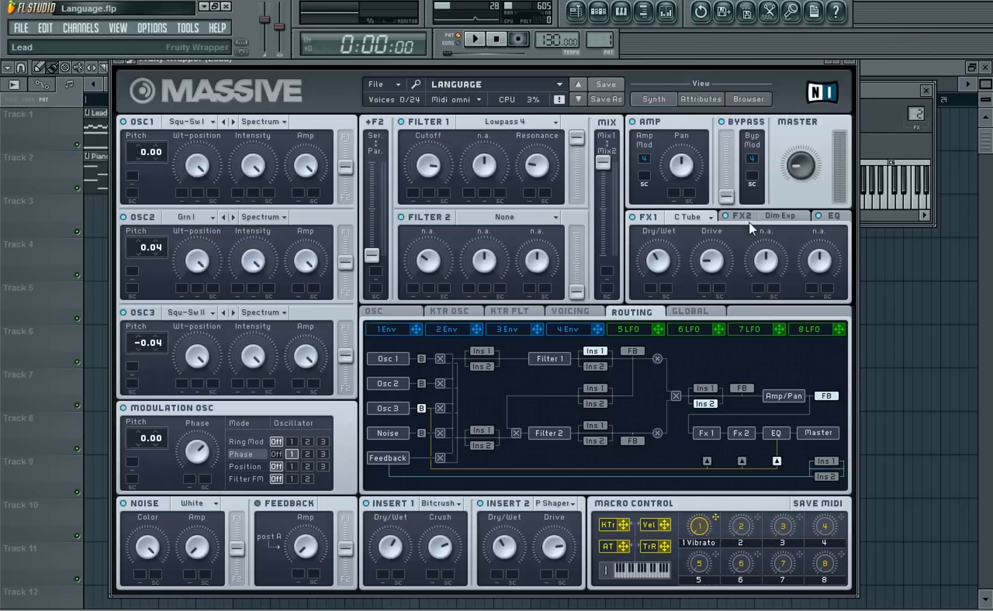
{"action": "left_click", "coordinate": [769, 216]}
{"action": "left_click", "coordinate": [849, 61]}
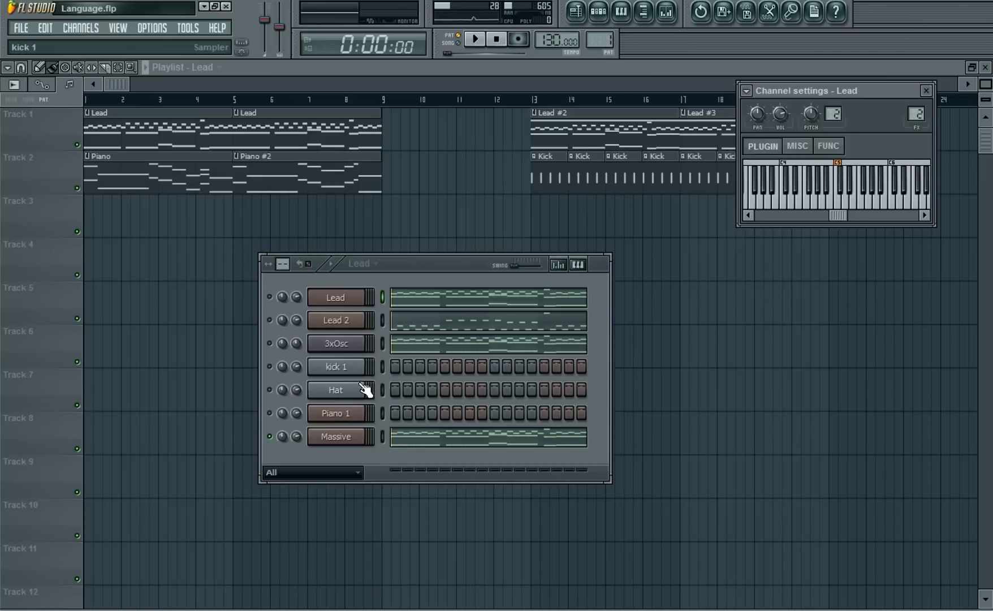
{"action": "left_click", "coordinate": [343, 435]}
{"action": "left_click_drag", "start_coordinate": [751, 269], "coordinate": [754, 351]}
{"action": "left_click", "coordinate": [779, 215]}
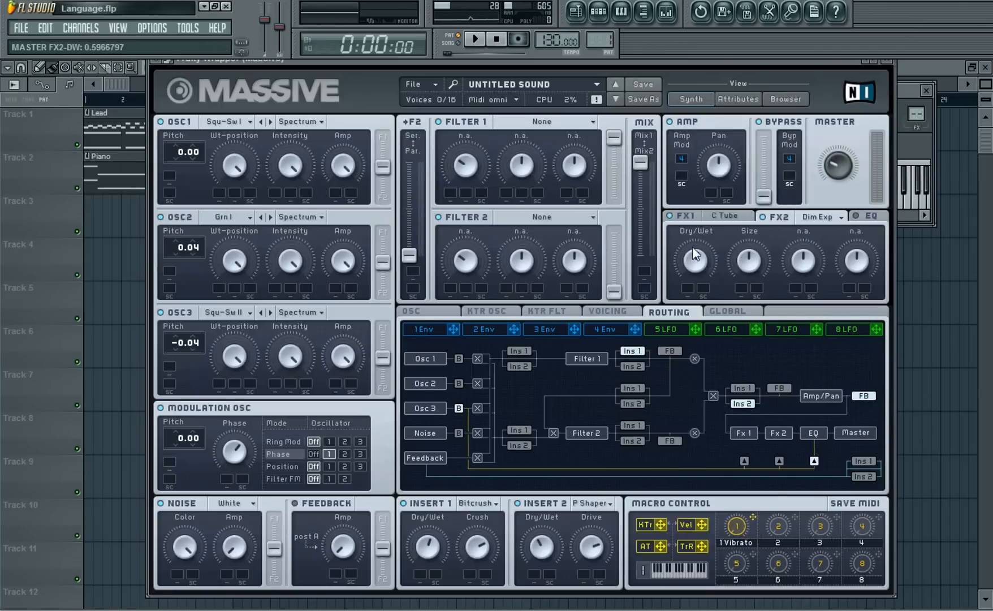
{"action": "left_click_drag", "start_coordinate": [749, 264], "coordinate": [746, 302]}
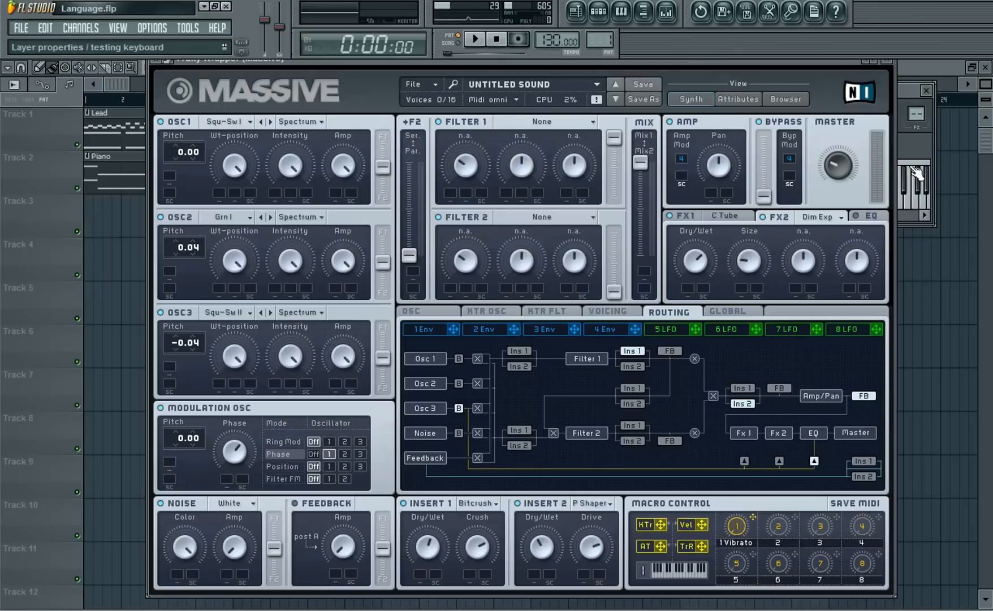
Turn on the EQ, raise Boost and High Shelf to about 0.60 and Frequency slightly, and lower the master volume to about 0.14 during playback.
{"action": "left_click", "coordinate": [860, 217]}
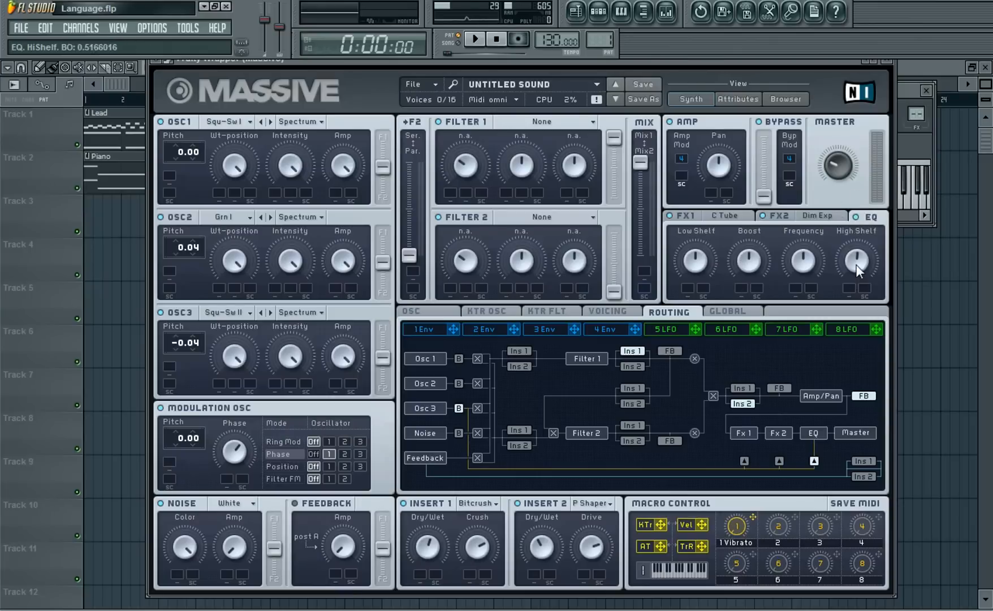
{"action": "left_click_drag", "start_coordinate": [742, 265], "coordinate": [753, 242]}
{"action": "left_click", "coordinate": [475, 38]}
{"action": "left_click_drag", "start_coordinate": [838, 165], "coordinate": [849, 178]}
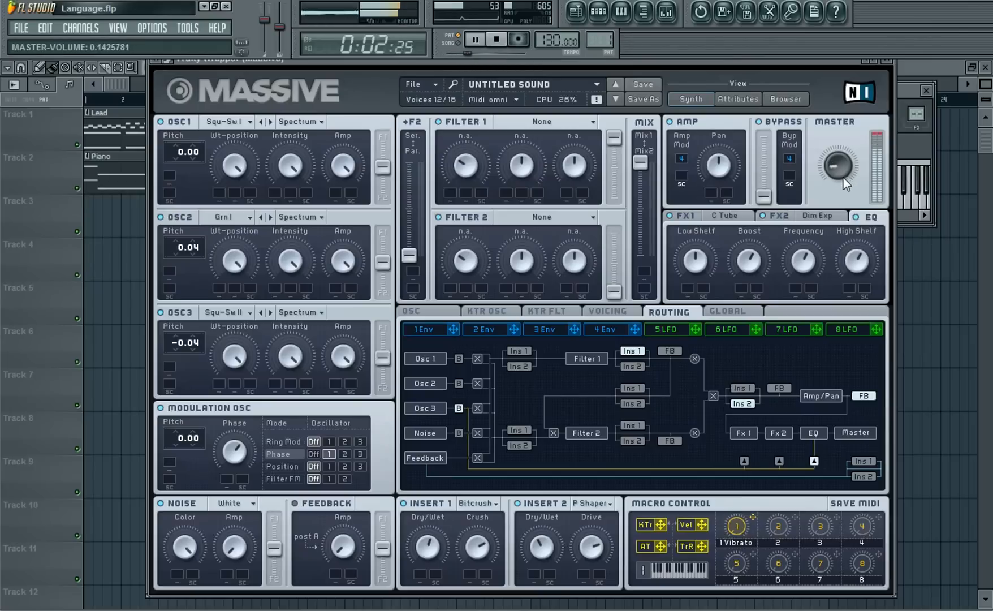
{"action": "left_click", "coordinate": [500, 40]}
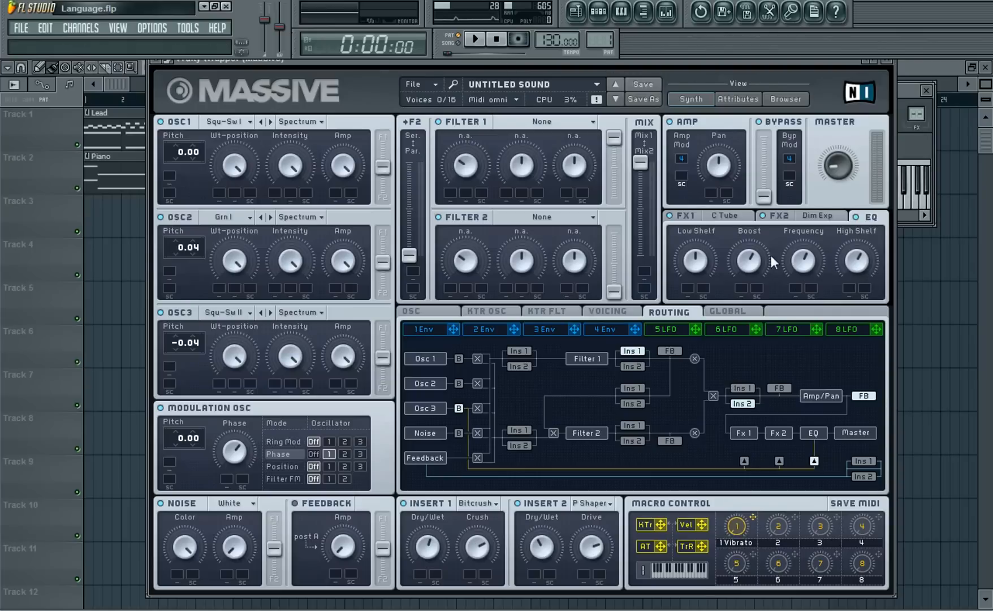
{"action": "left_click_drag", "start_coordinate": [755, 260], "coordinate": [756, 260]}
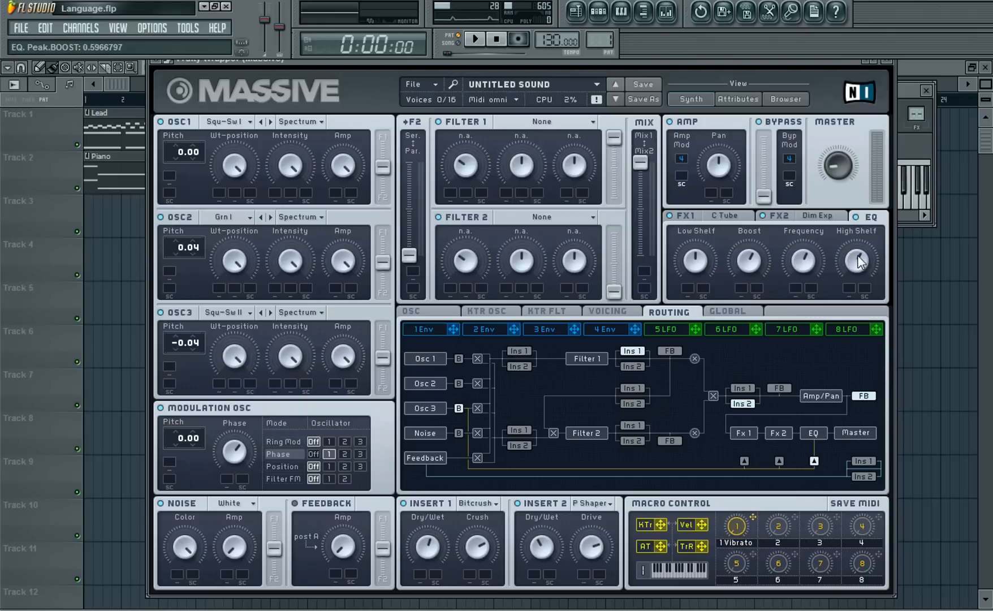
{"action": "left_click", "coordinate": [475, 39]}
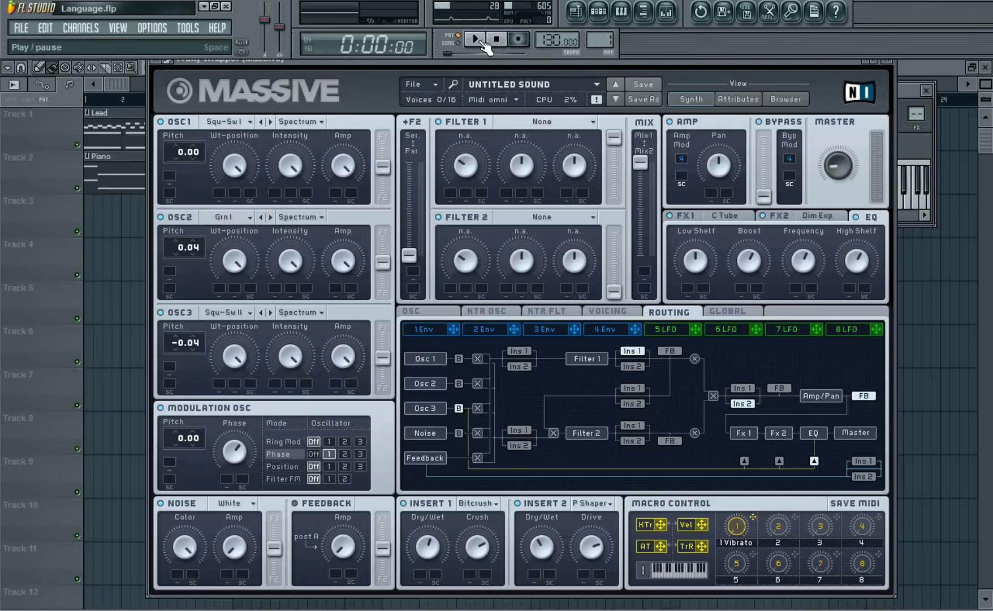
{"action": "left_click", "coordinate": [497, 41]}
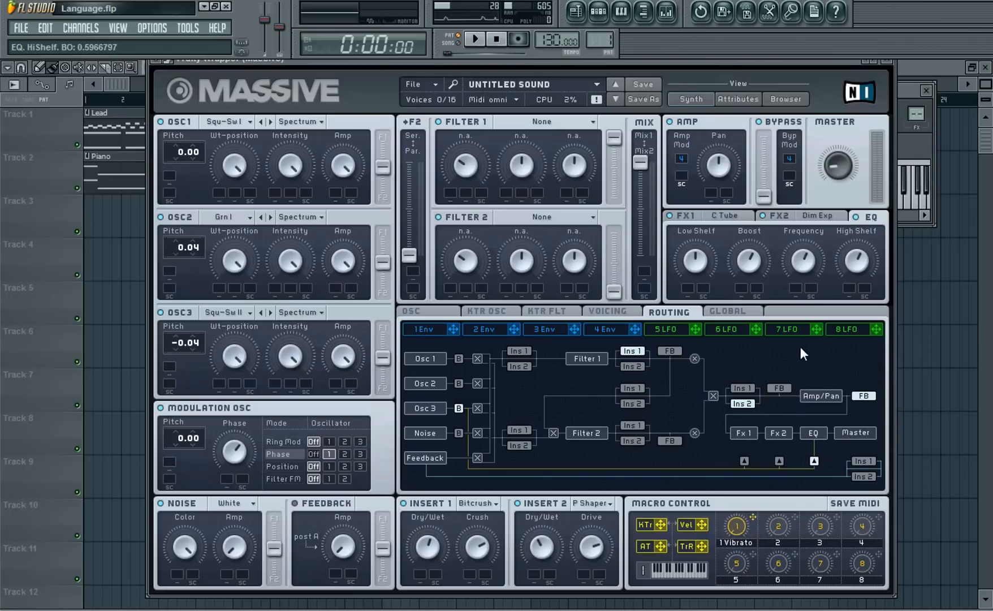
Set Filter 1 to Lowpass 4, match the Lead patch's higher Cutoff and a Resonance of about 0.18, and play the pattern.
{"action": "left_click", "coordinate": [531, 123]}
{"action": "left_click", "coordinate": [526, 132]}
{"action": "left_click", "coordinate": [896, 67]}
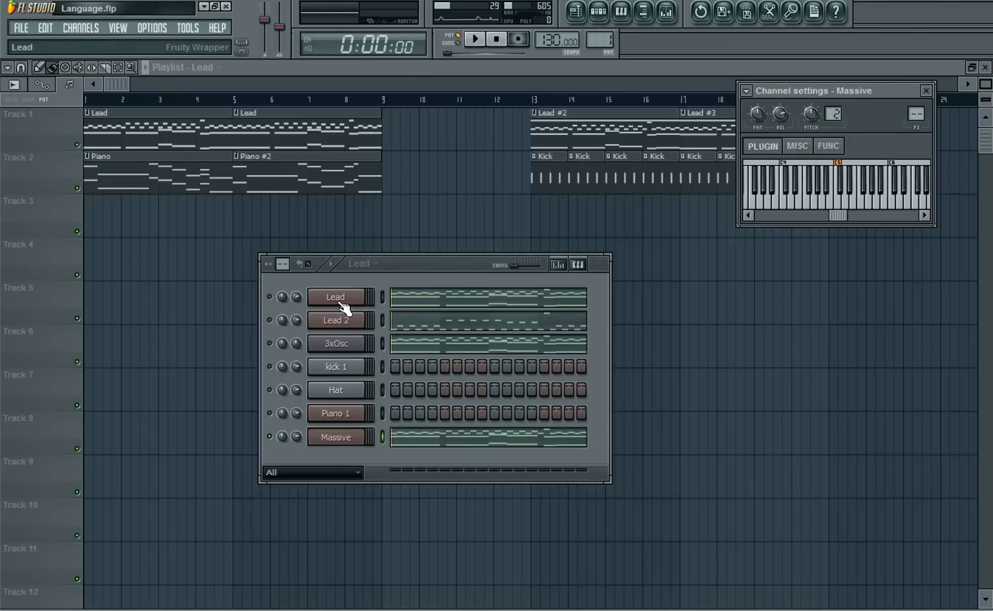
{"action": "left_click", "coordinate": [341, 304]}
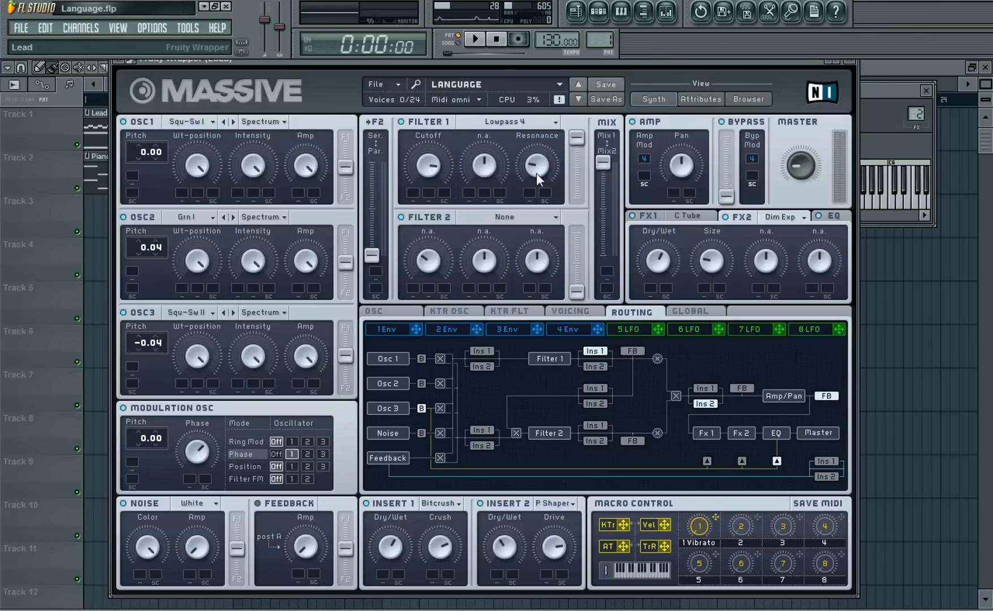
{"action": "left_click", "coordinate": [848, 61]}
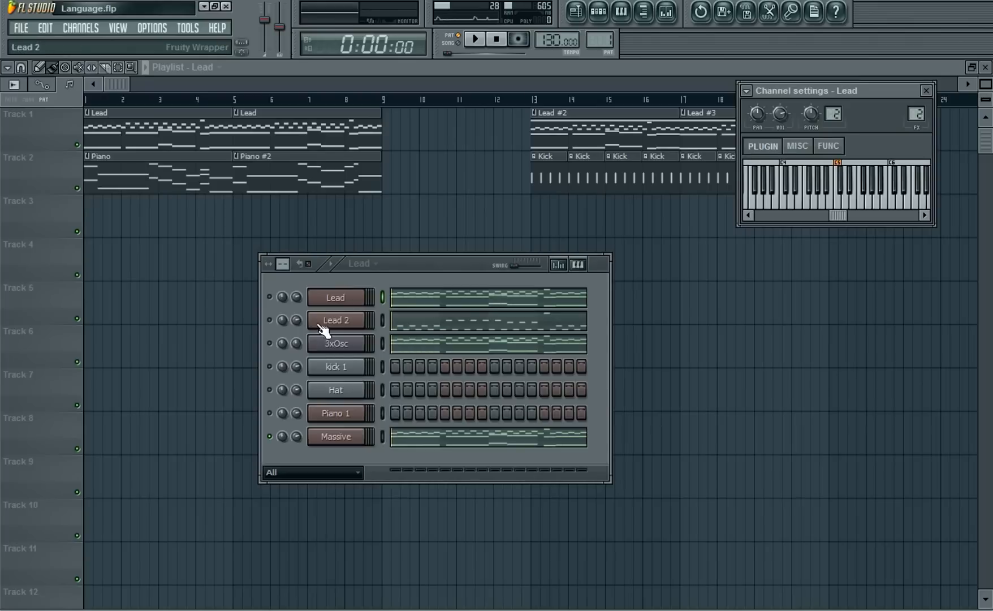
{"action": "left_click", "coordinate": [332, 439]}
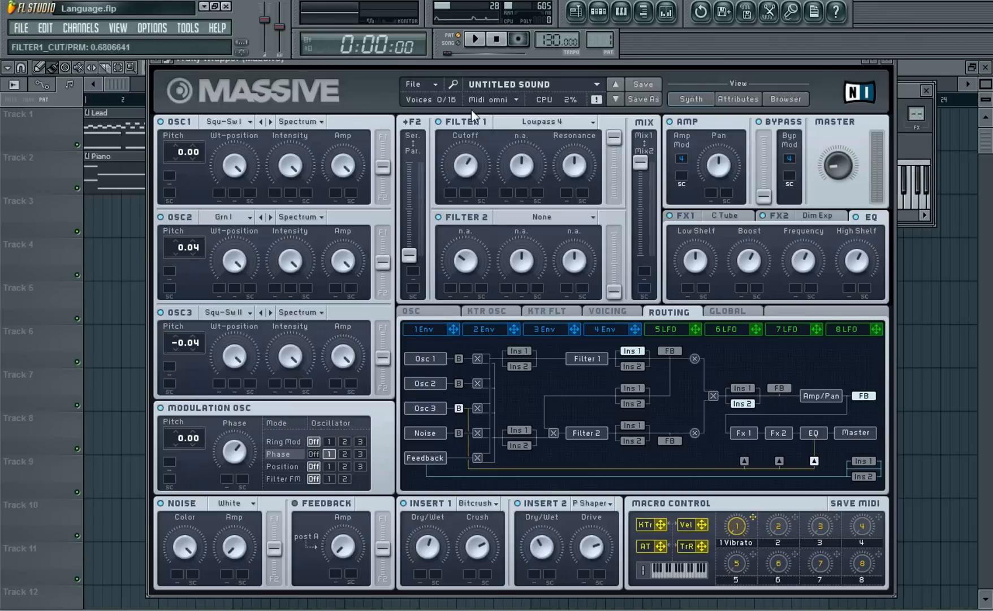
{"action": "mouse_move", "coordinate": [574, 165]}
{"action": "left_mouse_down"}
{"action": "mouse_move", "coordinate": [576, 212]}
{"action": "mouse_move", "coordinate": [566, 180]}
{"action": "left_mouse_up"}
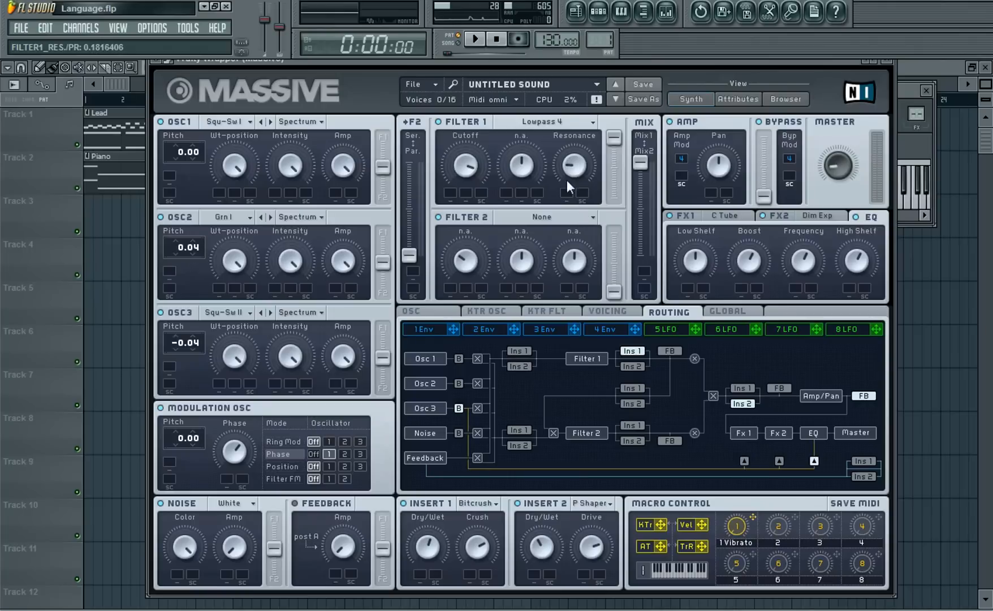
{"action": "left_click", "coordinate": [475, 39]}
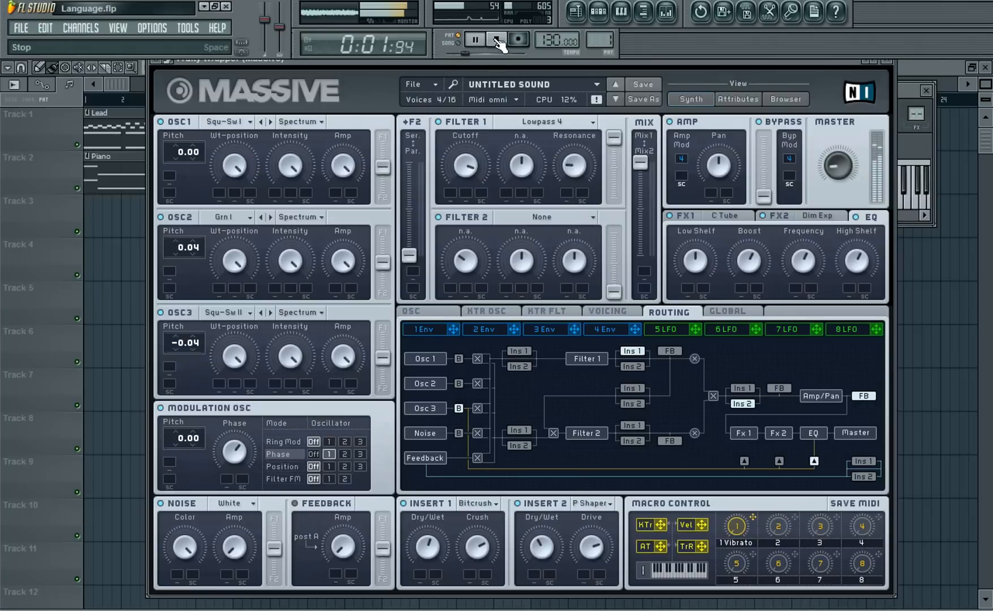
{"action": "left_click", "coordinate": [498, 40]}
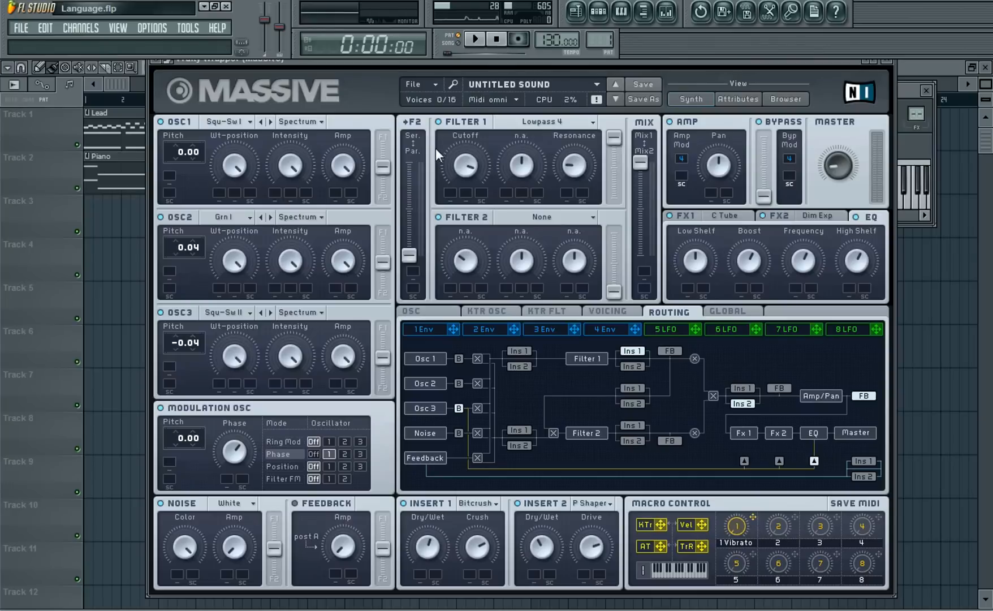
Select the Lead track in the mixer and view its Sanford Phaser-CM effect.
{"action": "left_click", "coordinate": [889, 62]}
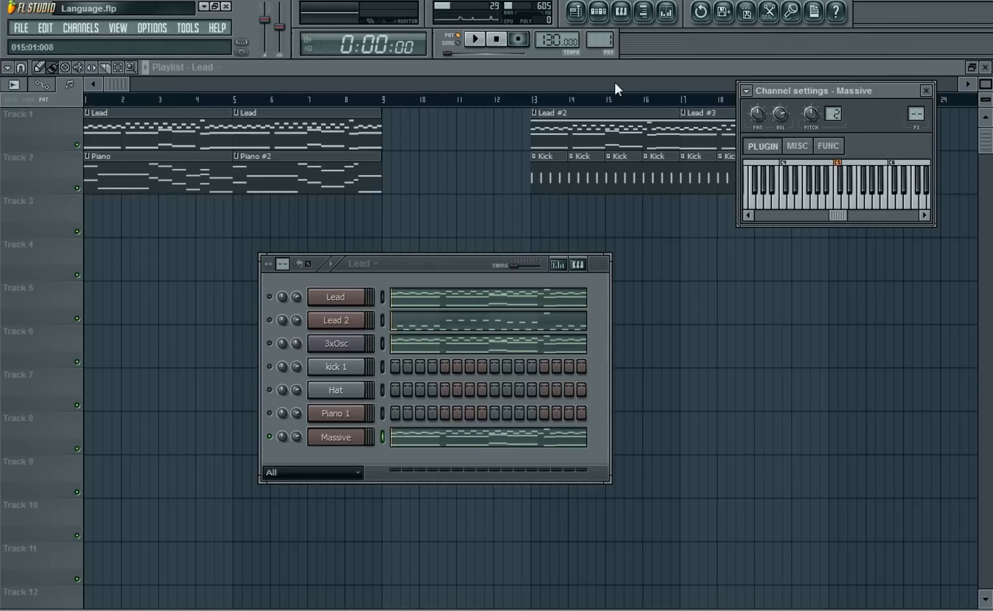
{"action": "left_click", "coordinate": [670, 15]}
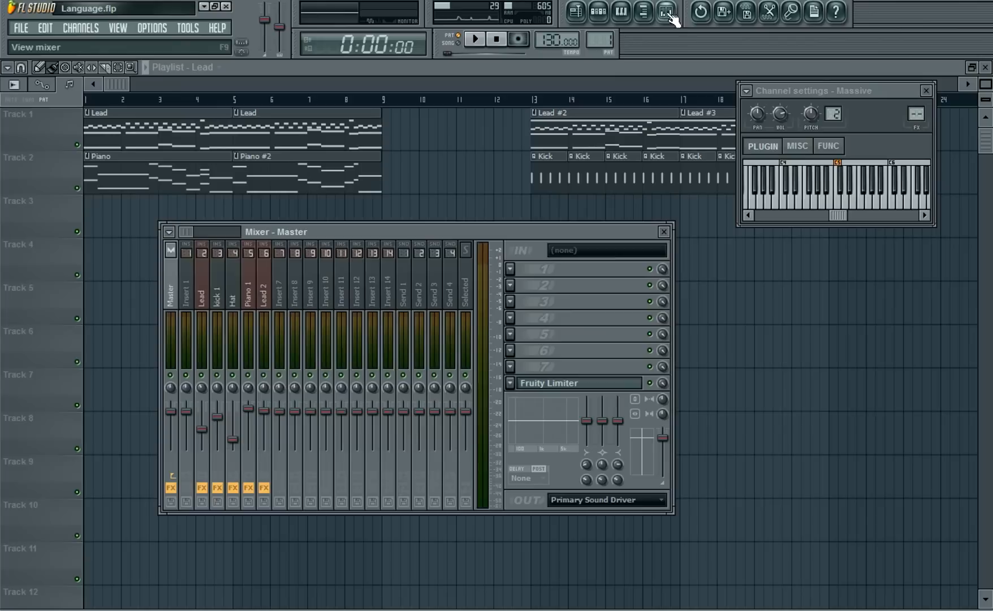
{"action": "left_click", "coordinate": [202, 291]}
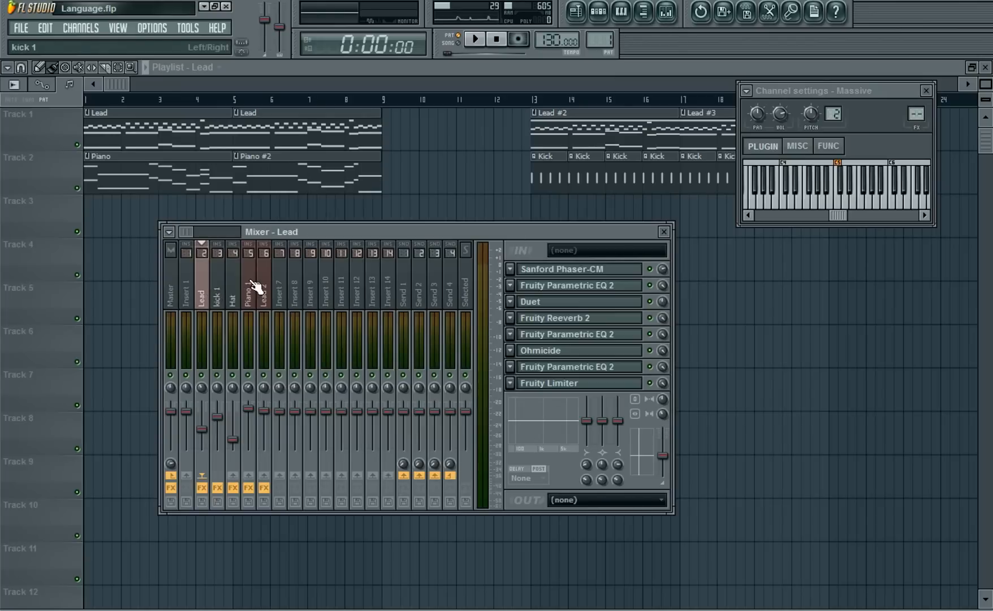
{"action": "left_click", "coordinate": [597, 273]}
{"action": "left_click", "coordinate": [705, 136]}
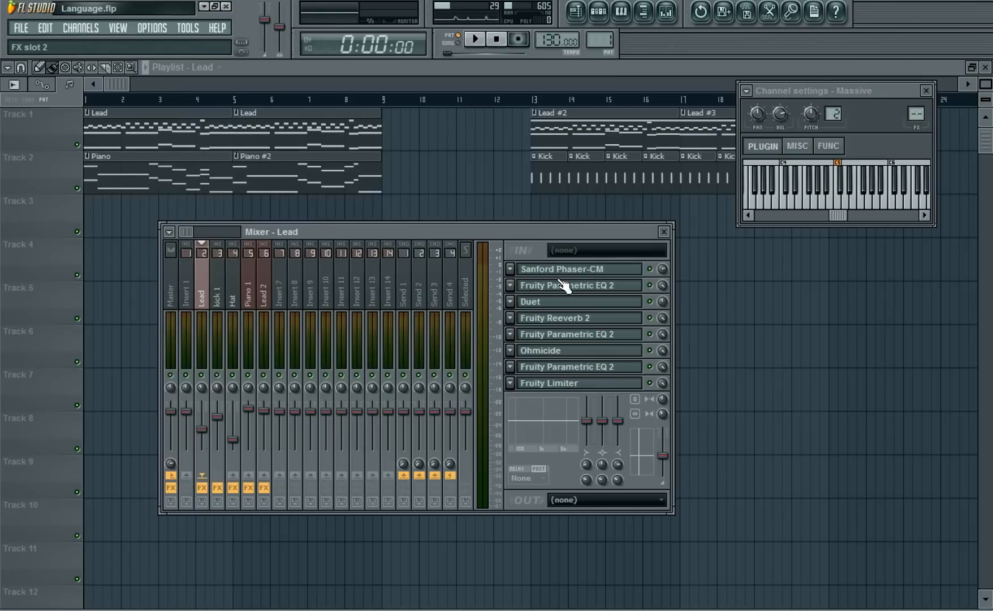
Examine the Lead track's Fruity Parametric EQ 2 in slot 2 and the Duet effect in slot 3.
{"action": "left_click", "coordinate": [563, 286]}
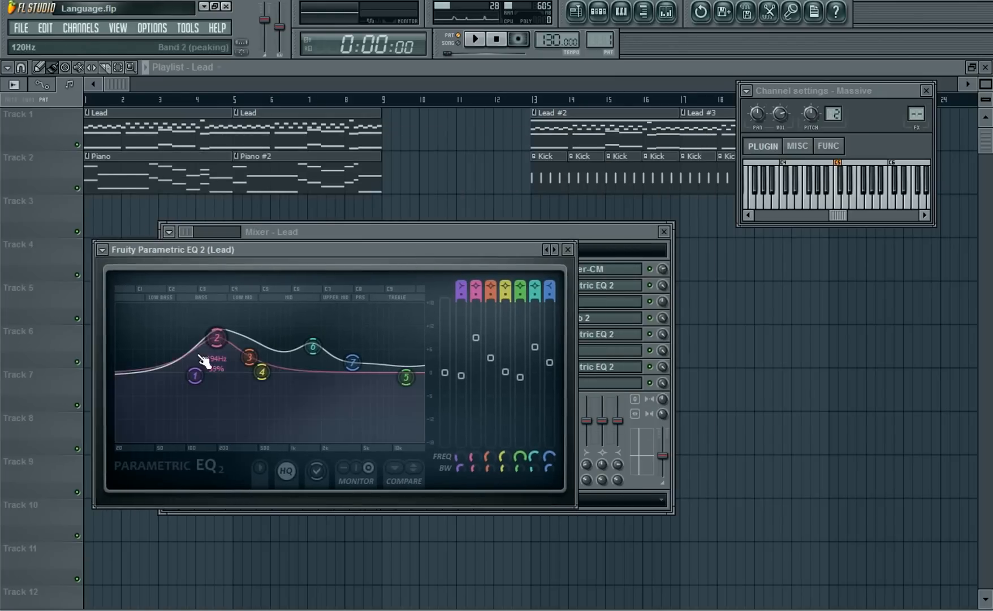
{"action": "left_click", "coordinate": [568, 249]}
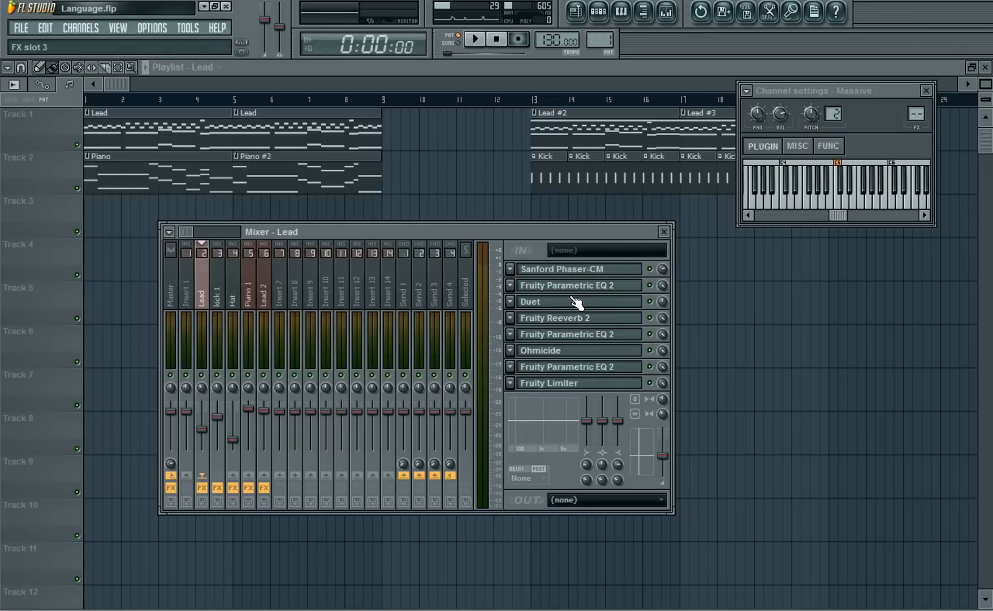
{"action": "left_click", "coordinate": [577, 301]}
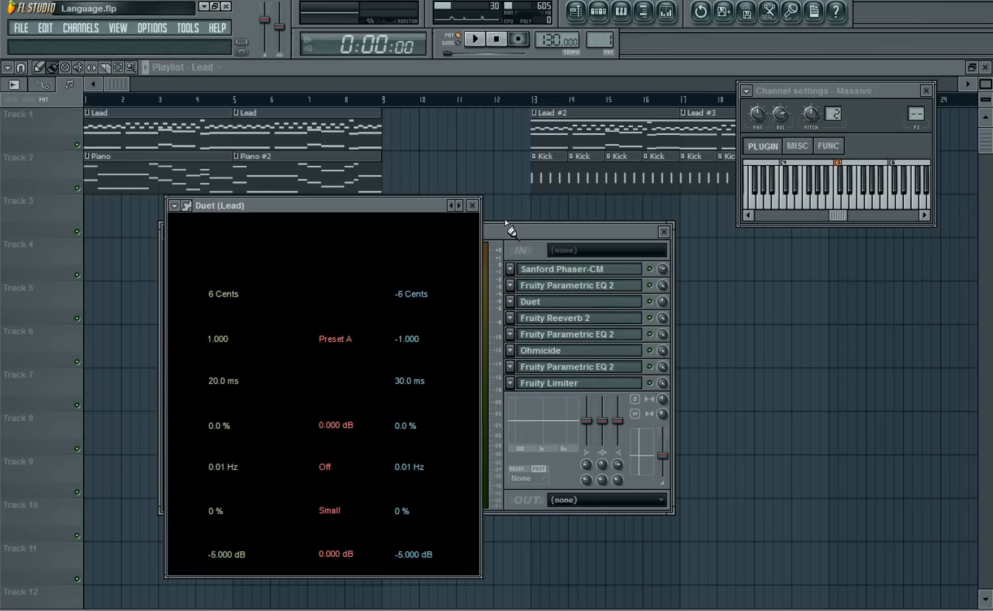
{"action": "left_click", "coordinate": [474, 207]}
{"action": "left_click", "coordinate": [474, 214]}
{"action": "right_click", "coordinate": [518, 198]}
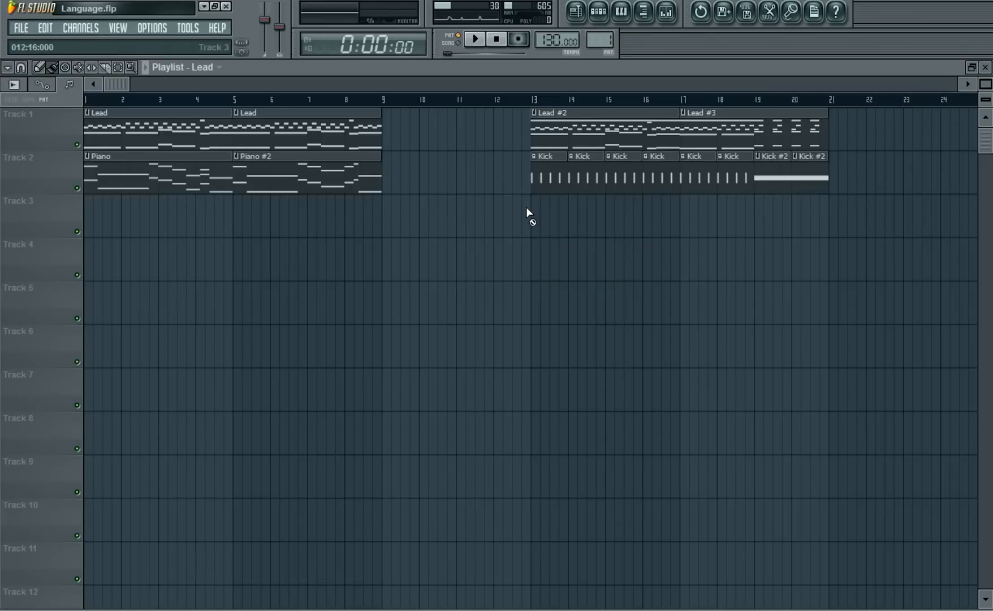
Reopen the mixer and examine the Lead track's Fruity Reeverb 2 settings.
{"action": "left_click", "coordinate": [598, 11]}
{"action": "left_click", "coordinate": [666, 11]}
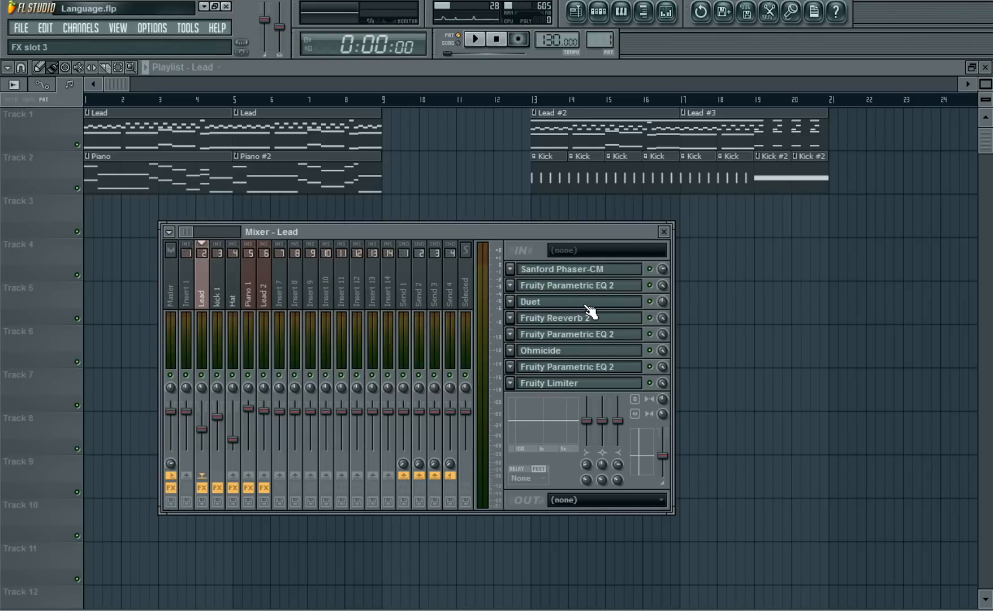
{"action": "left_click", "coordinate": [622, 320]}
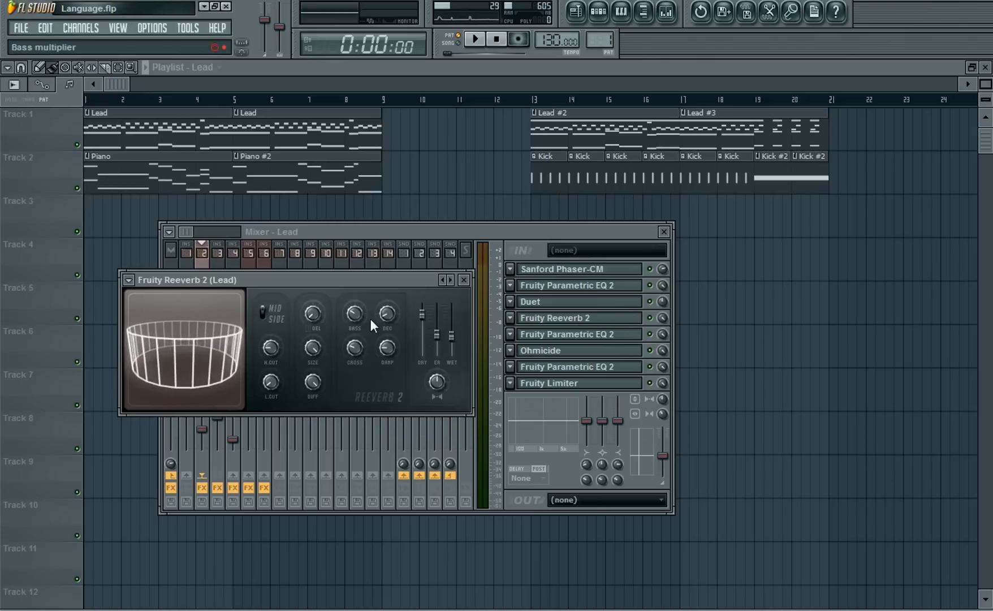
{"action": "left_click", "coordinate": [465, 282]}
In the Lead track's Fruity Parametric EQ 2 in slot 5, select the High pass type for Band 1 and choose its filter order.
{"action": "left_click", "coordinate": [572, 337]}
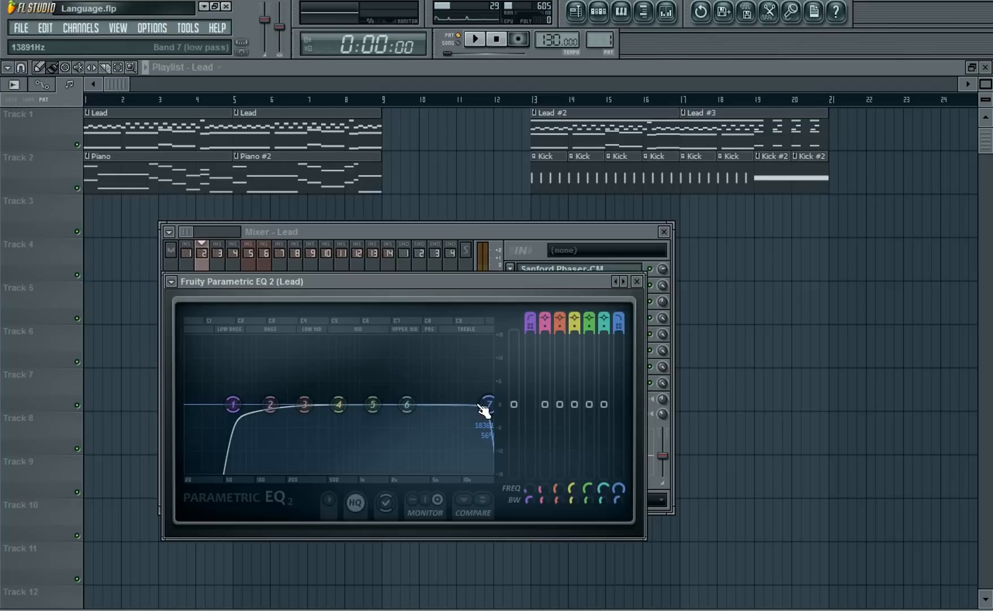
{"action": "right_click", "coordinate": [244, 402]}
{"action": "mouse_move", "coordinate": [269, 442]}
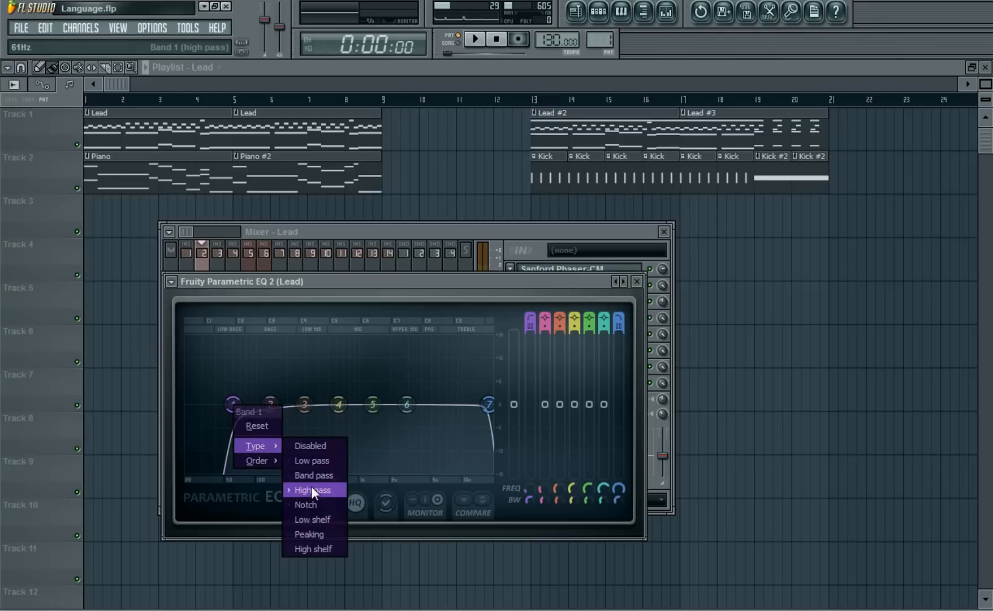
{"action": "left_click", "coordinate": [311, 489]}
{"action": "right_click", "coordinate": [233, 404]}
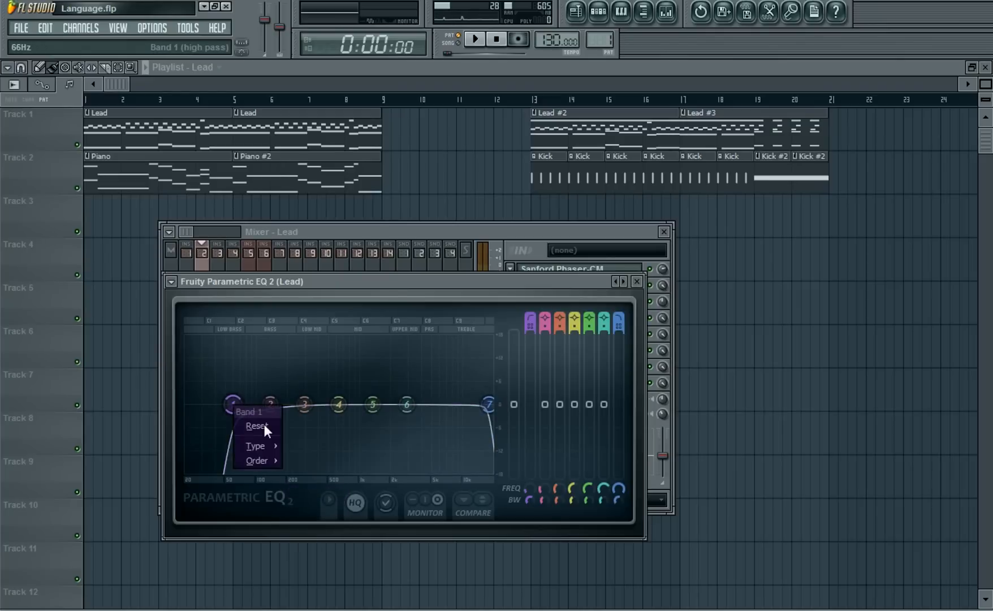
{"action": "mouse_move", "coordinate": [260, 461]}
{"action": "left_click", "coordinate": [307, 462]}
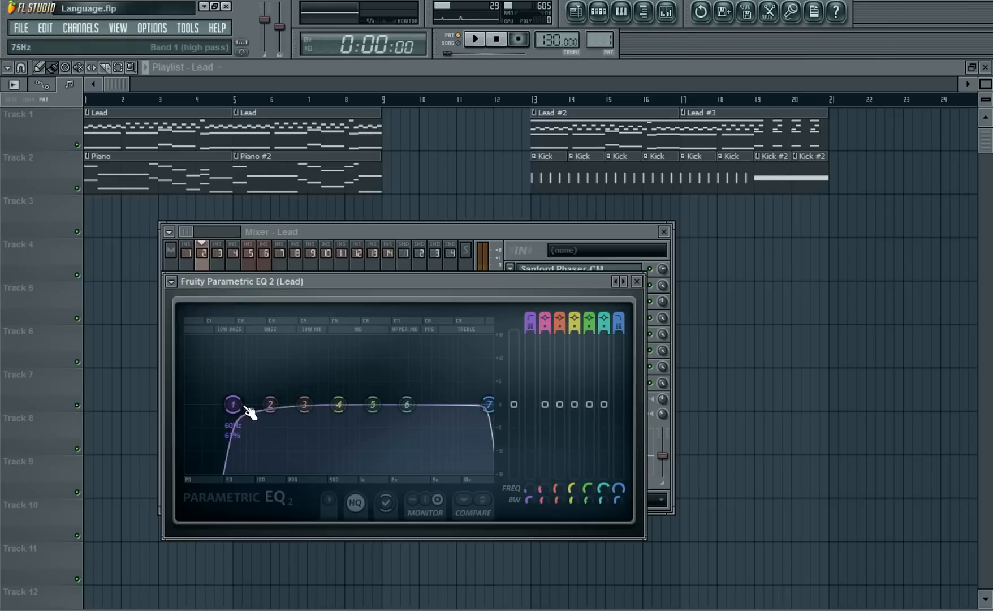
Fine-tune Band 1's high-pass frequency, set Band 7's low-pass frequency to about 18.6 kHz, and close the EQ.
{"action": "left_click_drag", "start_coordinate": [232, 404], "coordinate": [233, 404]}
{"action": "left_click_drag", "start_coordinate": [529, 489], "coordinate": [528, 490]}
{"action": "left_click_drag", "start_coordinate": [488, 404], "coordinate": [489, 403]}
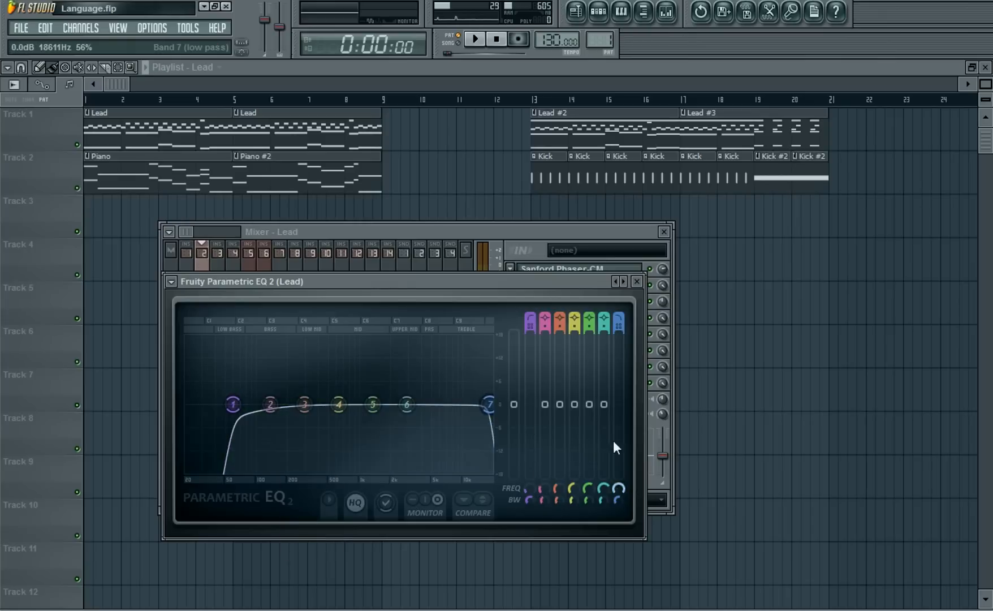
{"action": "left_click", "coordinate": [636, 281]}
Open Ohmicide on the Lead track and set Band 1's upper frequency to about 2403 Hz.
{"action": "left_click", "coordinate": [624, 352]}
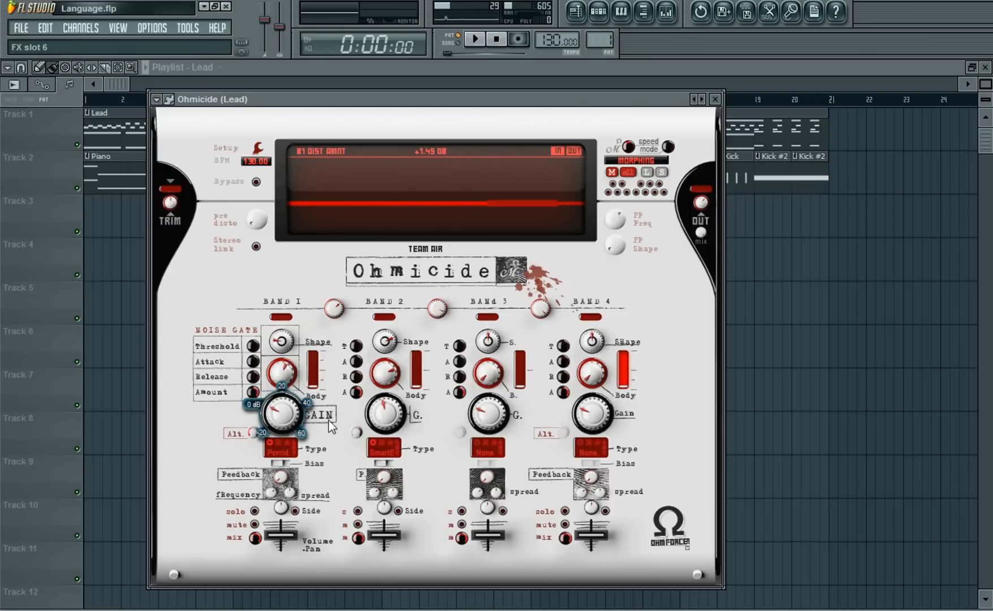
{"action": "left_click_drag", "start_coordinate": [333, 309], "coordinate": [334, 306]}
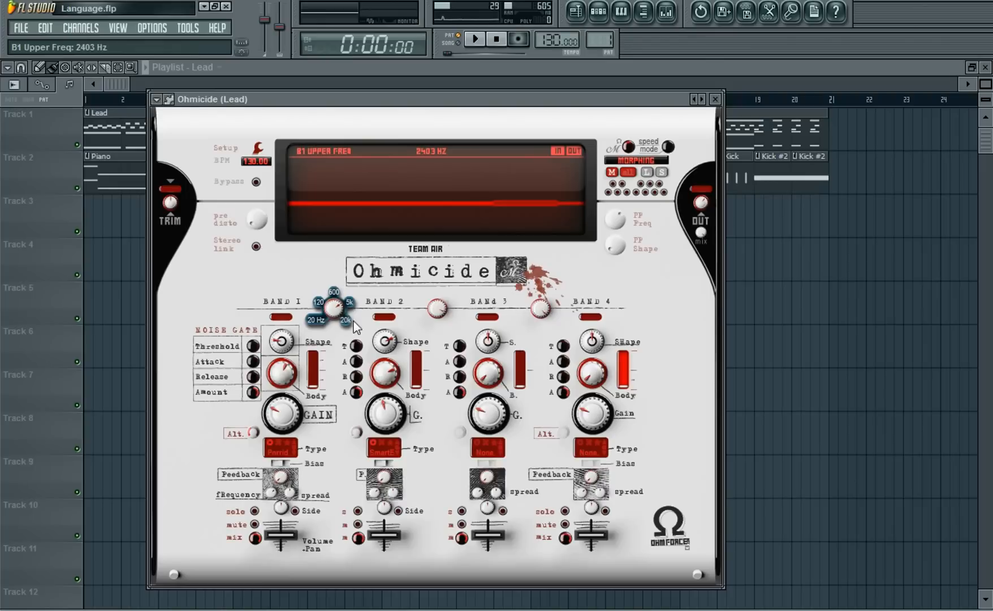
{"action": "left_click_drag", "start_coordinate": [637, 103], "coordinate": [645, 95]}
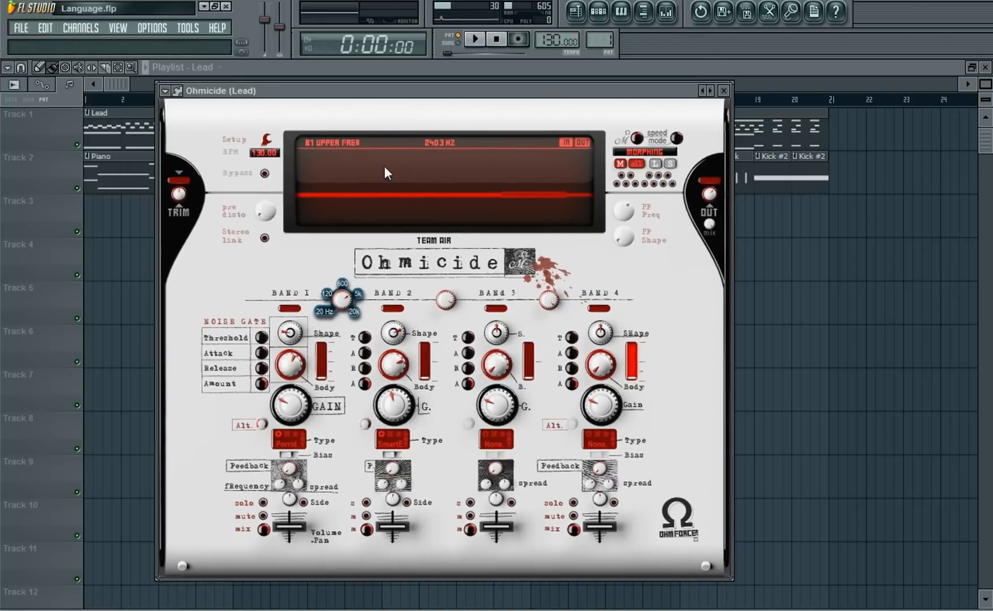
Close Ohmicide and examine the band settings of the Lead track's Fruity Parametric EQ 2 in slot 7.
{"action": "left_click", "coordinate": [723, 91]}
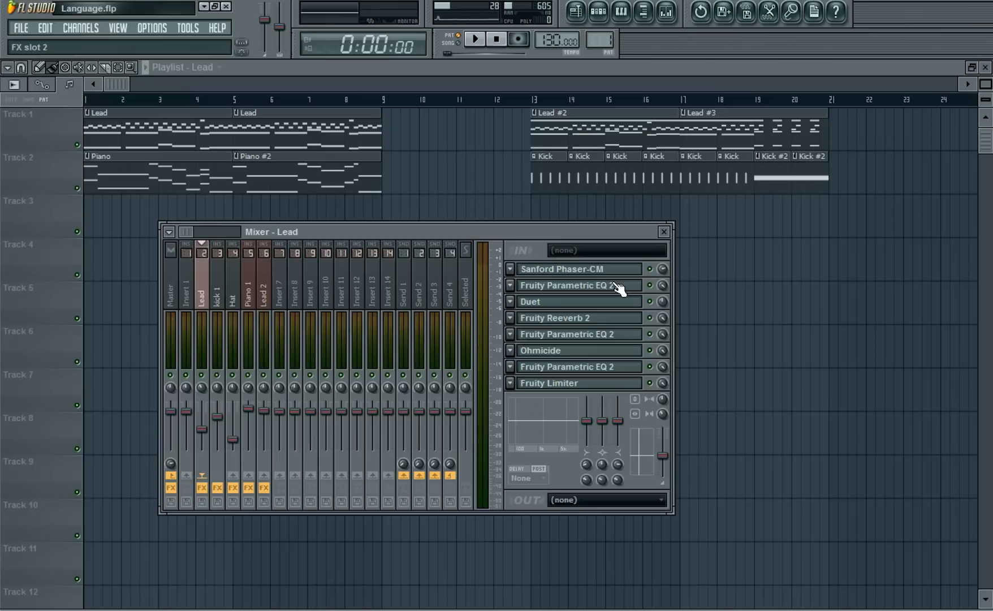
{"action": "left_click", "coordinate": [622, 373]}
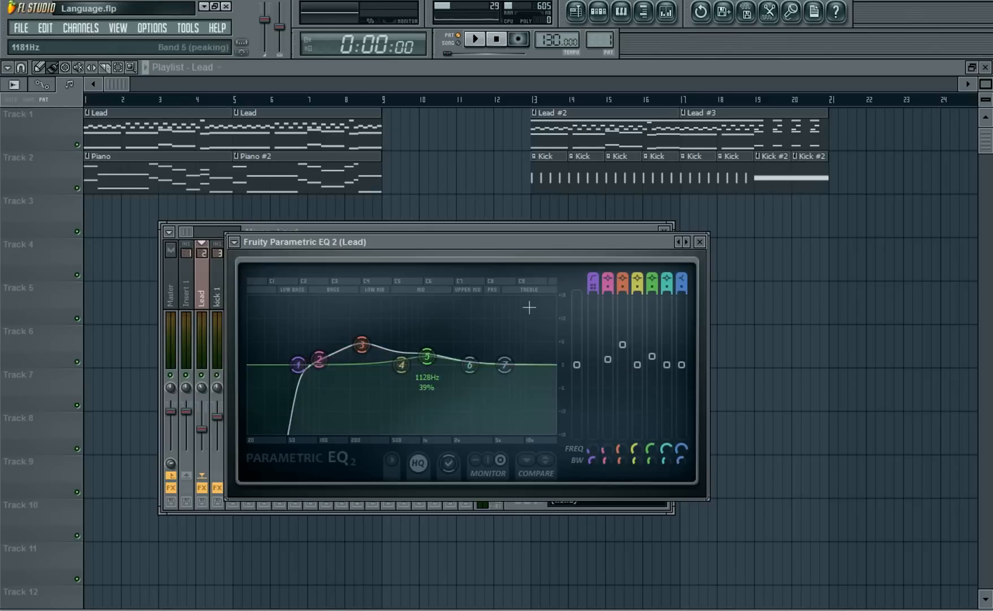
{"action": "left_click", "coordinate": [701, 242]}
Examine the compressor settings of the Lead track's Fruity Limiter in slot 8 and close the plugin.
{"action": "left_click_drag", "start_coordinate": [620, 221], "coordinate": [609, 239]}
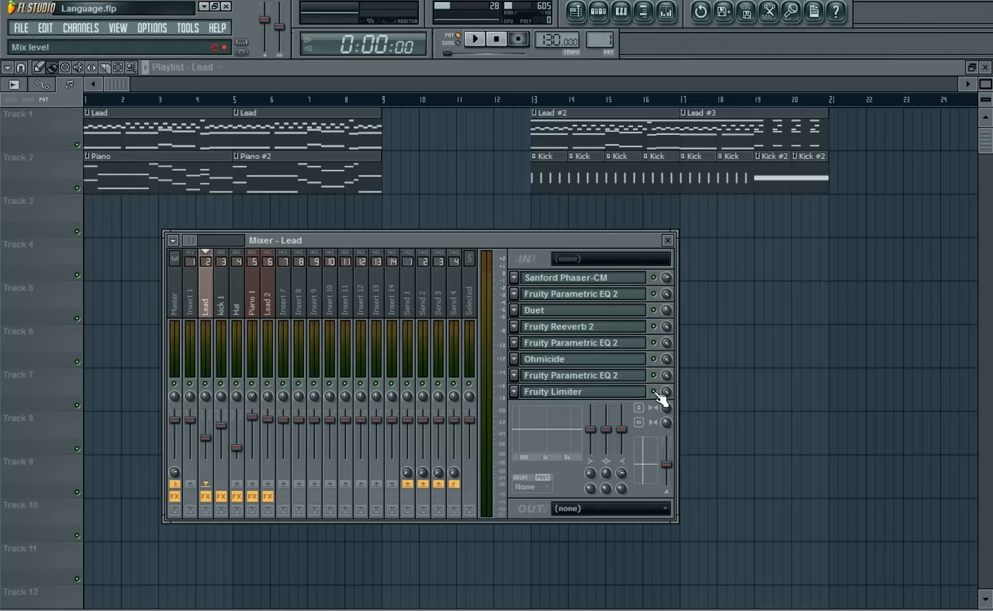
{"action": "left_click", "coordinate": [615, 392]}
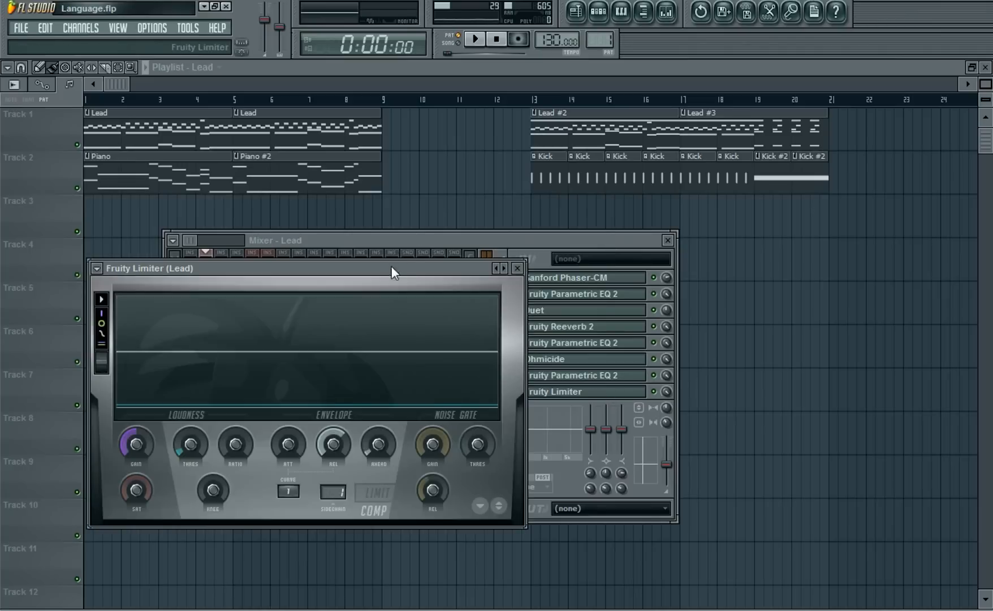
{"action": "left_click_drag", "start_coordinate": [391, 268], "coordinate": [557, 189]}
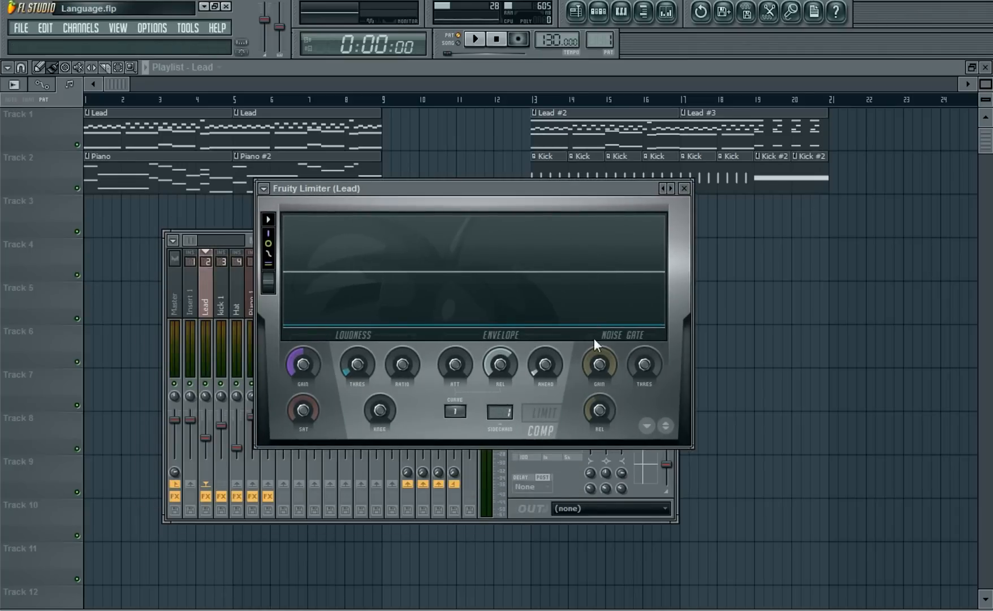
{"action": "left_click_drag", "start_coordinate": [630, 195], "coordinate": [543, 245]}
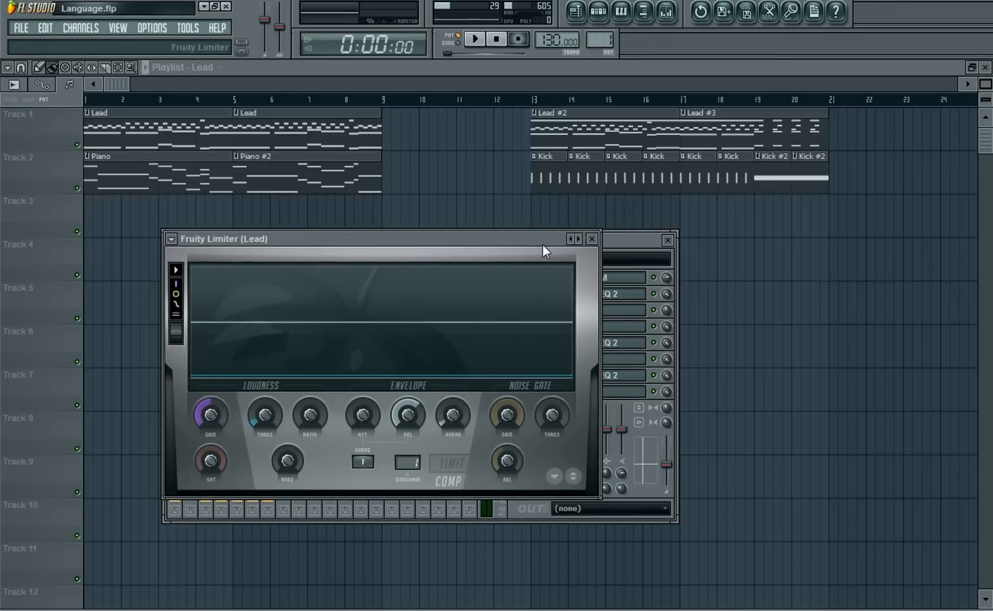
{"action": "left_click", "coordinate": [593, 242]}
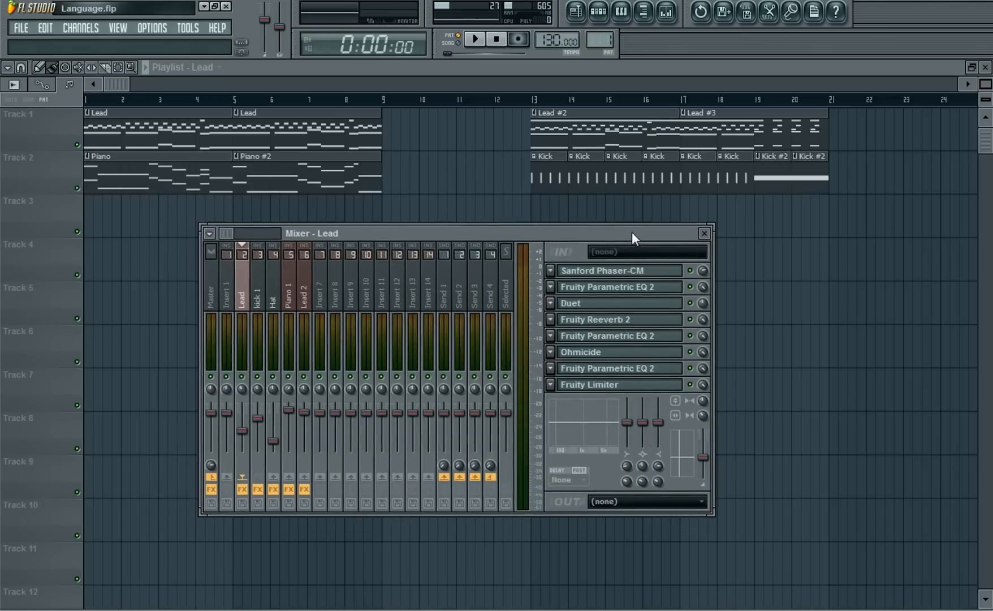
Bring up the sidechain routing options from the kick 1 mixer track to Lead, and reselect the Lead track.
{"action": "left_click", "coordinate": [247, 306]}
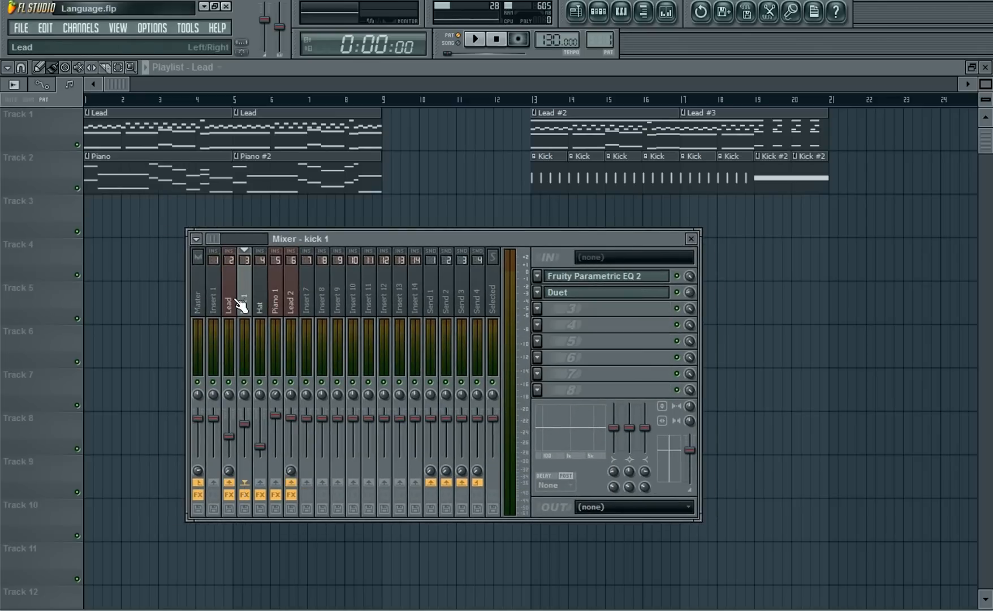
{"action": "right_click", "coordinate": [229, 482]}
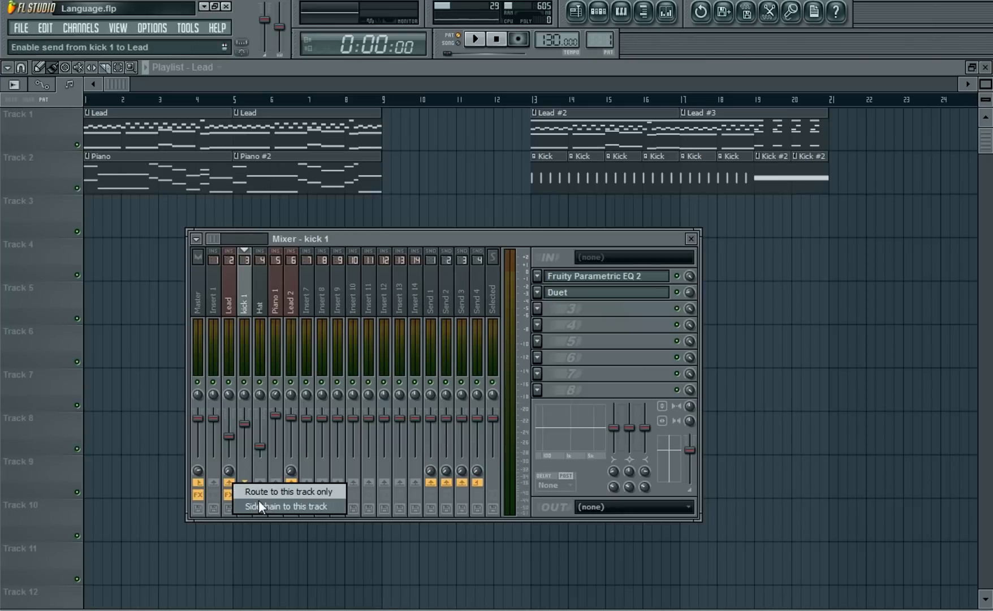
{"action": "left_click", "coordinate": [235, 290]}
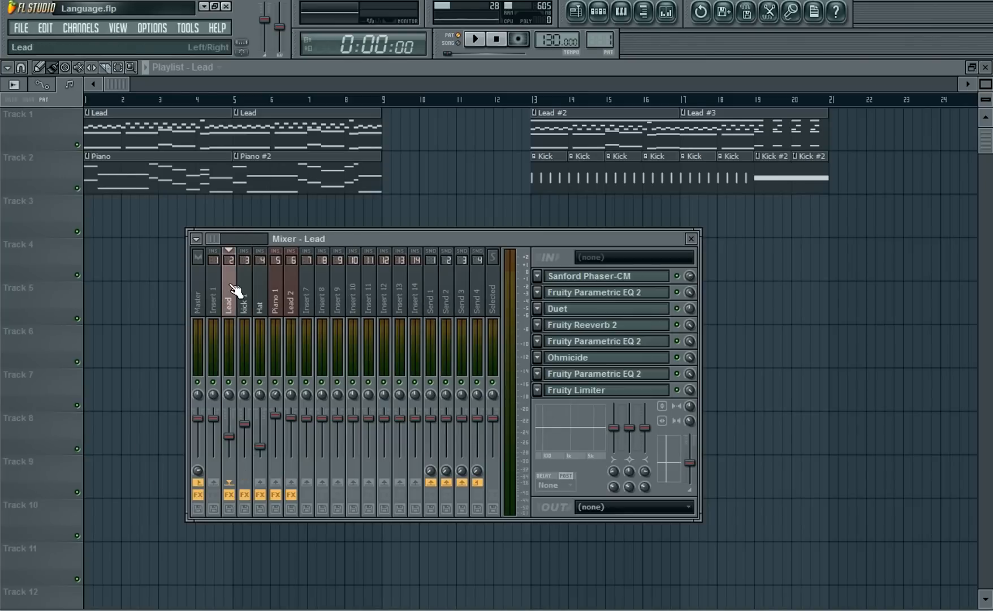
Load a fresh Fruity Limiter in slot 8 of the Lead track and switch it to COMP mode.
{"action": "left_click", "coordinate": [537, 389]}
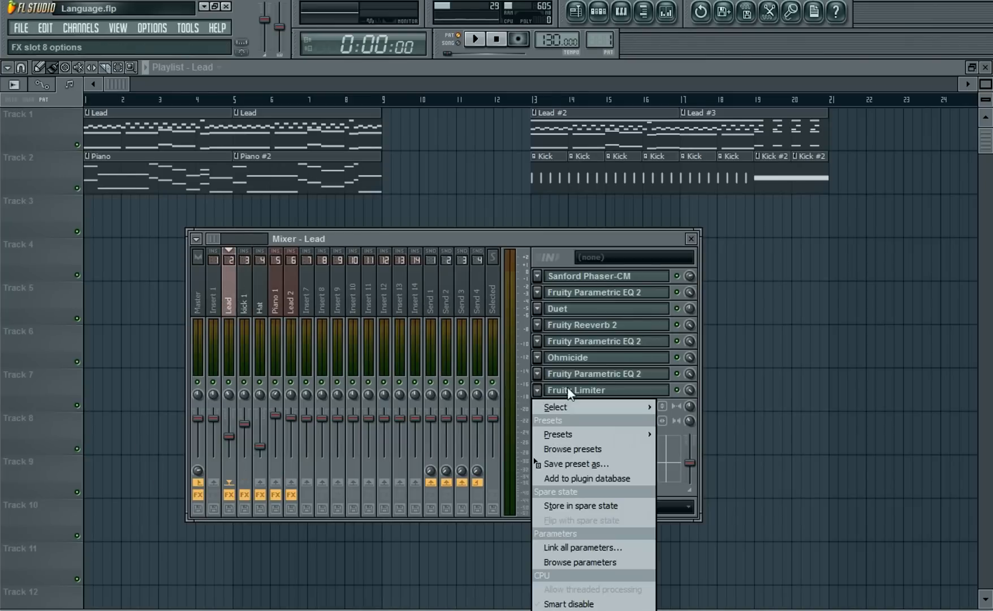
{"action": "mouse_move", "coordinate": [560, 407]}
{"action": "left_click", "coordinate": [701, 609]}
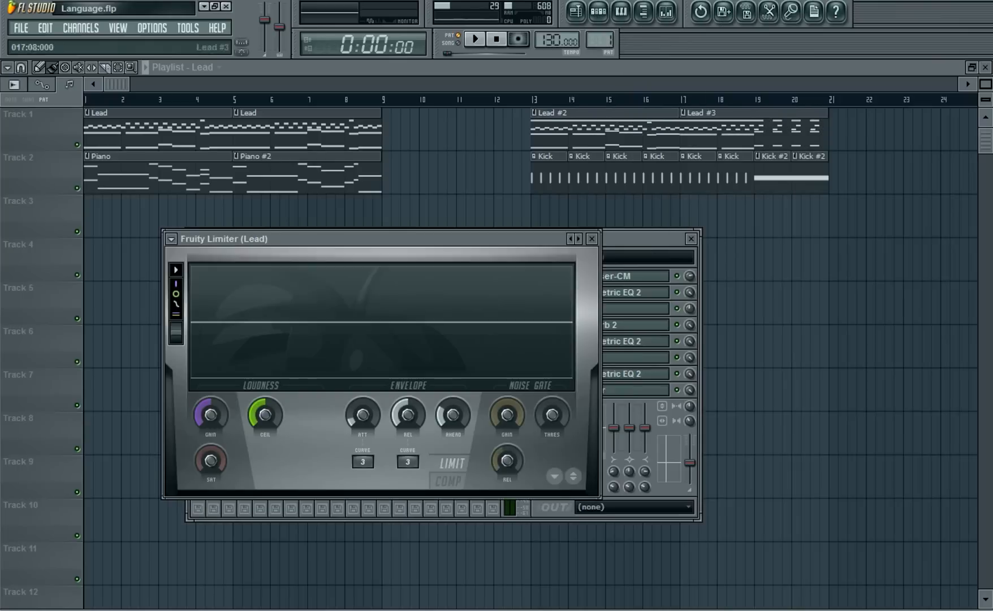
{"action": "left_click", "coordinate": [448, 483]}
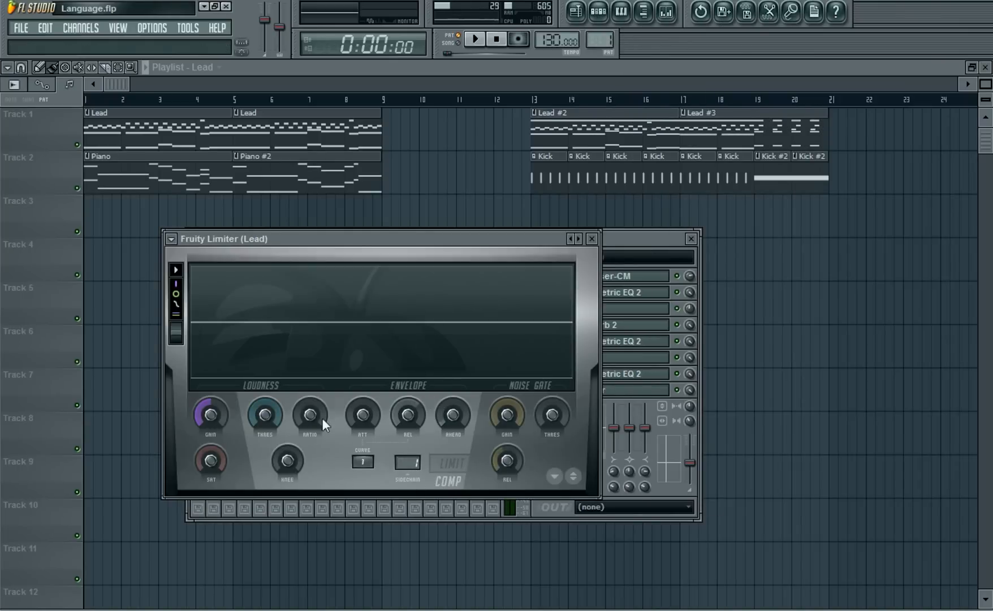
Lower the Lead limiter's compression threshold, set the ratio to about 2.0:1, raise the knee, and close the plugin.
{"action": "left_click_drag", "start_coordinate": [265, 415], "coordinate": [265, 484]}
{"action": "left_click_drag", "start_coordinate": [309, 415], "coordinate": [310, 394]}
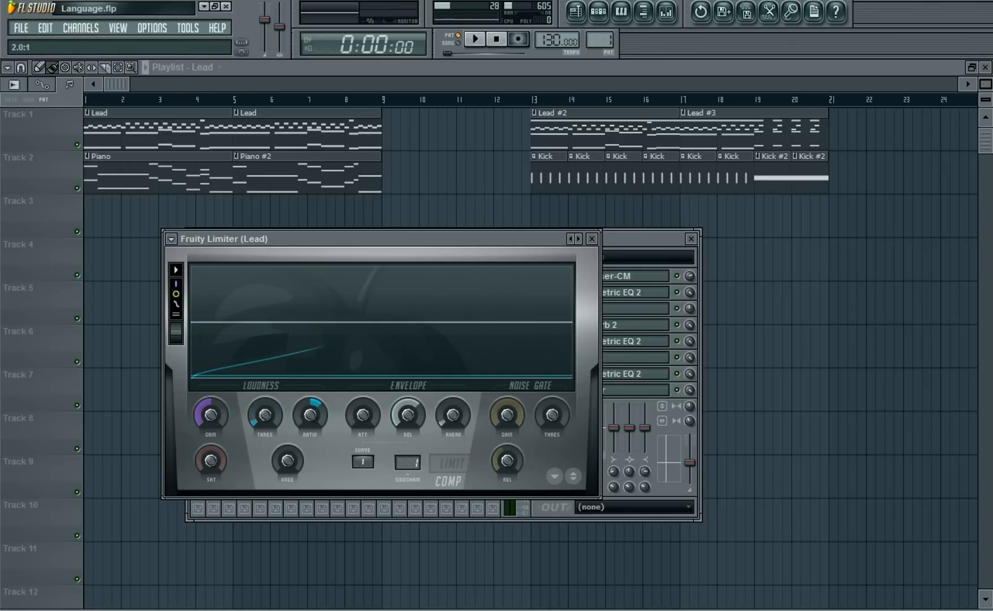
{"action": "left_click_drag", "start_coordinate": [310, 395], "coordinate": [318, 411]}
{"action": "left_click_drag", "start_coordinate": [288, 460], "coordinate": [288, 466]}
{"action": "left_click_drag", "start_coordinate": [321, 414], "coordinate": [363, 412]}
{"action": "left_click", "coordinate": [594, 240]}
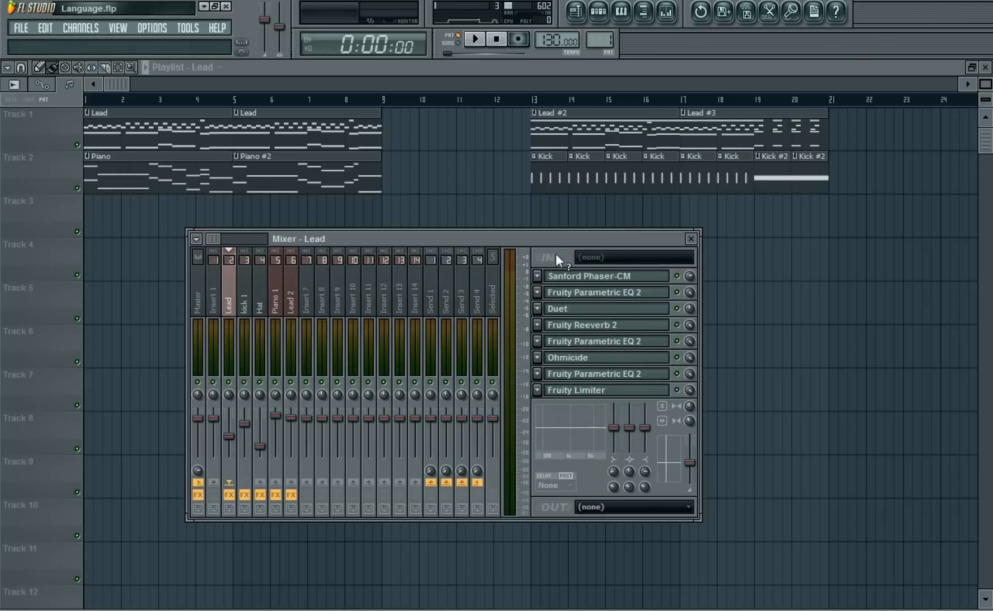
Look over the Piano 1 effects, and read the threshold, ratio and knee of the Lead 2 track's Fruity Limiter.
{"action": "left_click", "coordinate": [277, 288]}
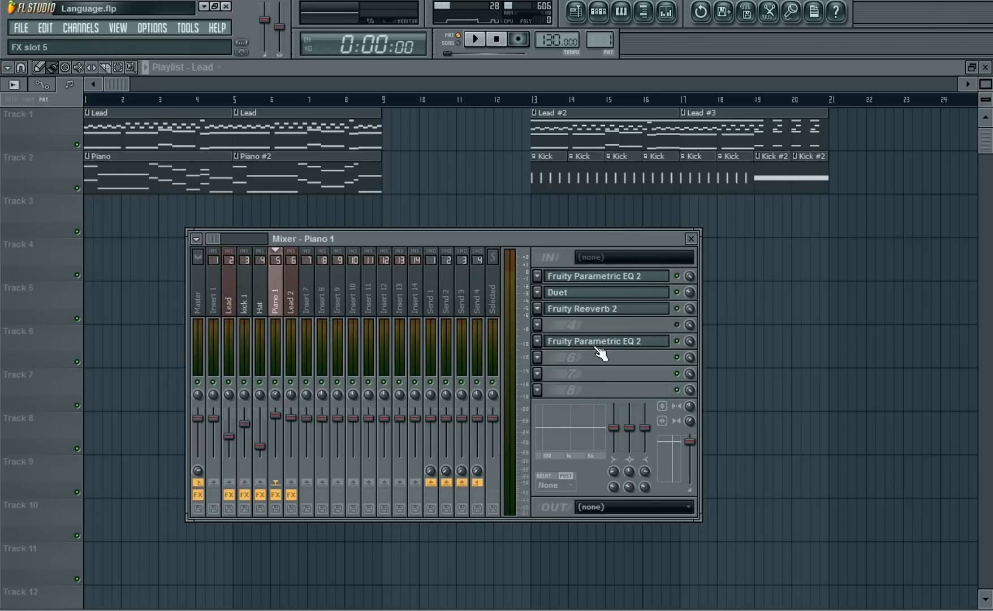
{"action": "left_click", "coordinate": [291, 304]}
{"action": "left_click", "coordinate": [591, 391]}
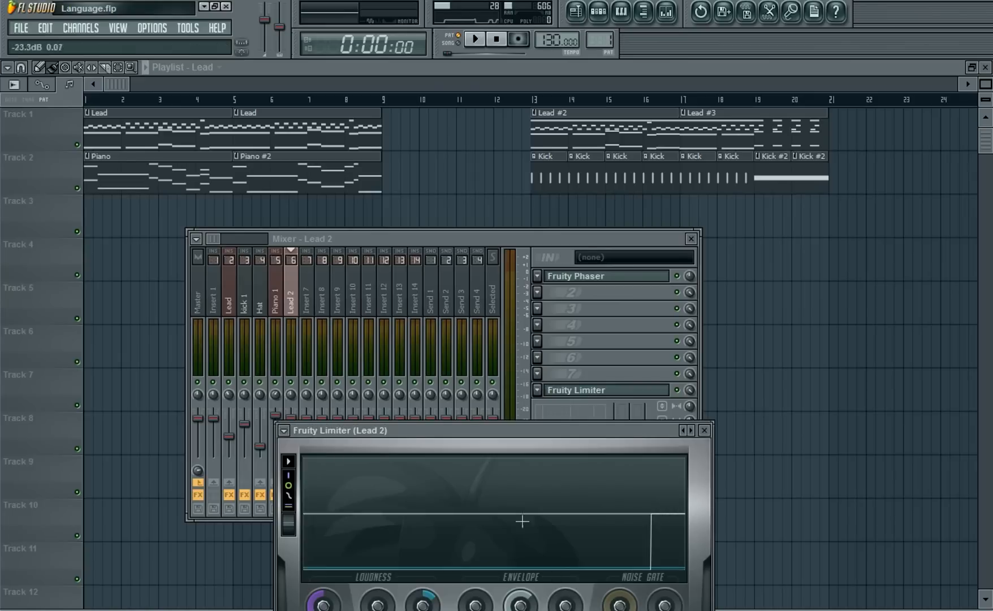
{"action": "left_click_drag", "start_coordinate": [513, 431], "coordinate": [500, 222]}
{"action": "left_click", "coordinate": [369, 396]}
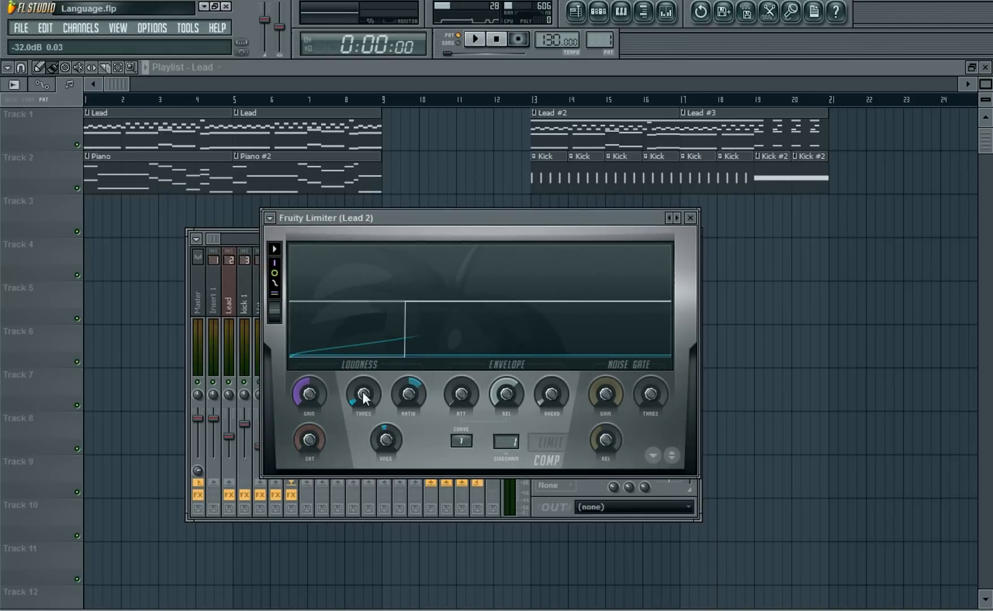
{"action": "left_click", "coordinate": [410, 394]}
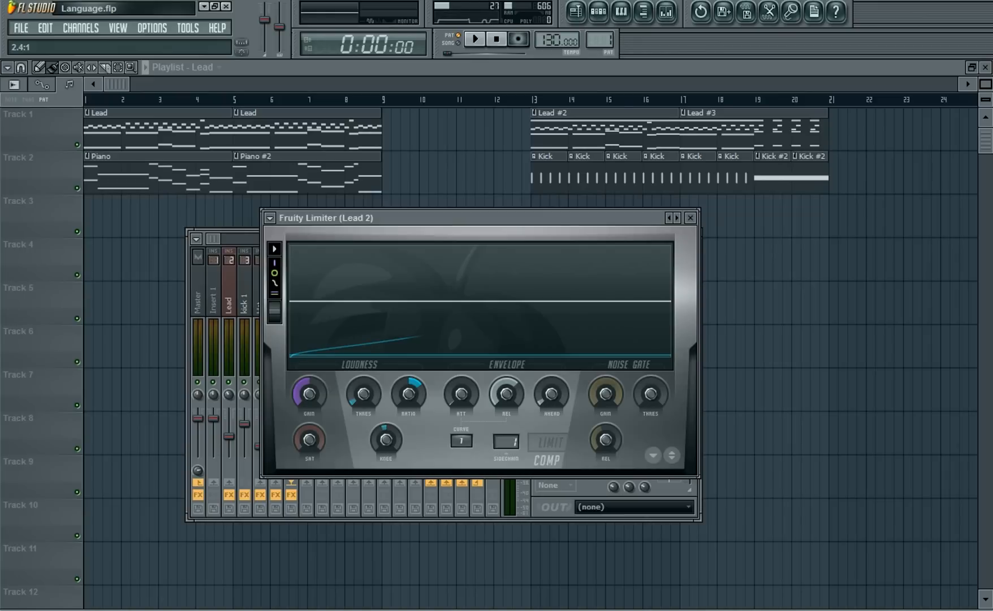
{"action": "left_click", "coordinate": [388, 439]}
{"action": "left_click", "coordinate": [690, 218]}
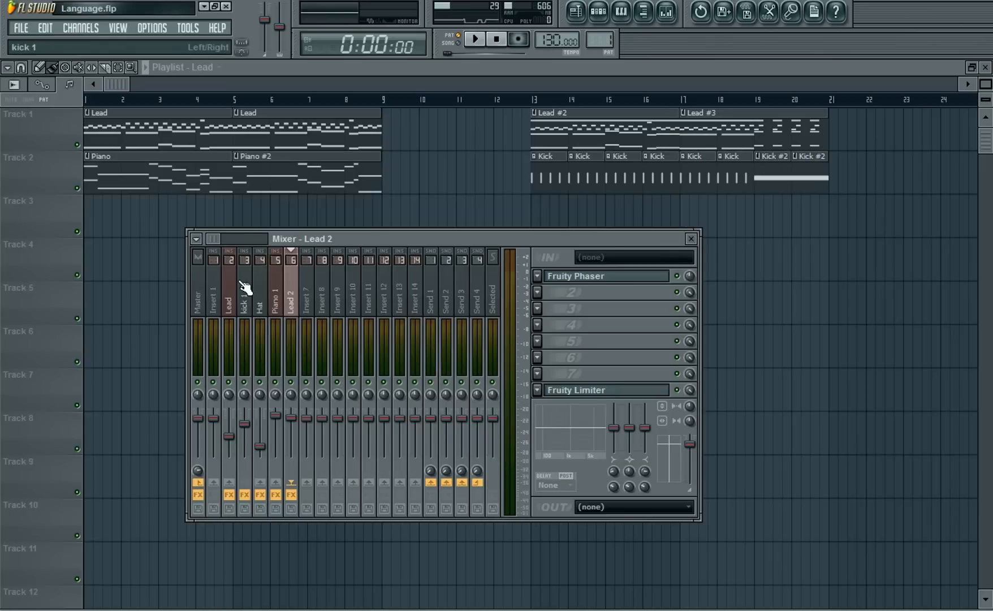
Reopen the Lead track's Fruity Limiter and fine-tune its compression threshold around -30.6 dB.
{"action": "left_click", "coordinate": [231, 291]}
{"action": "left_click", "coordinate": [586, 389]}
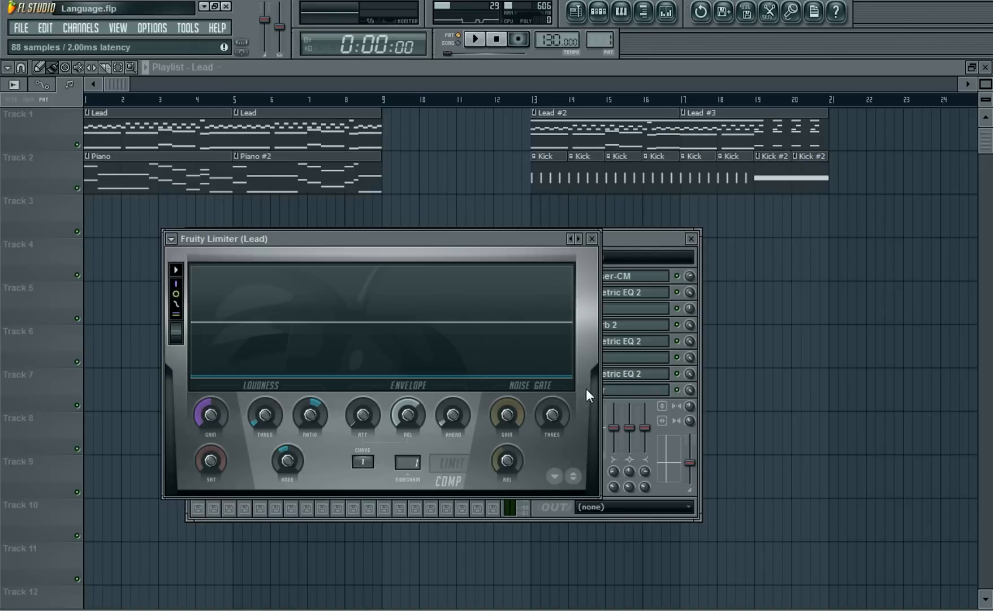
{"action": "left_click_drag", "start_coordinate": [497, 250], "coordinate": [603, 263]}
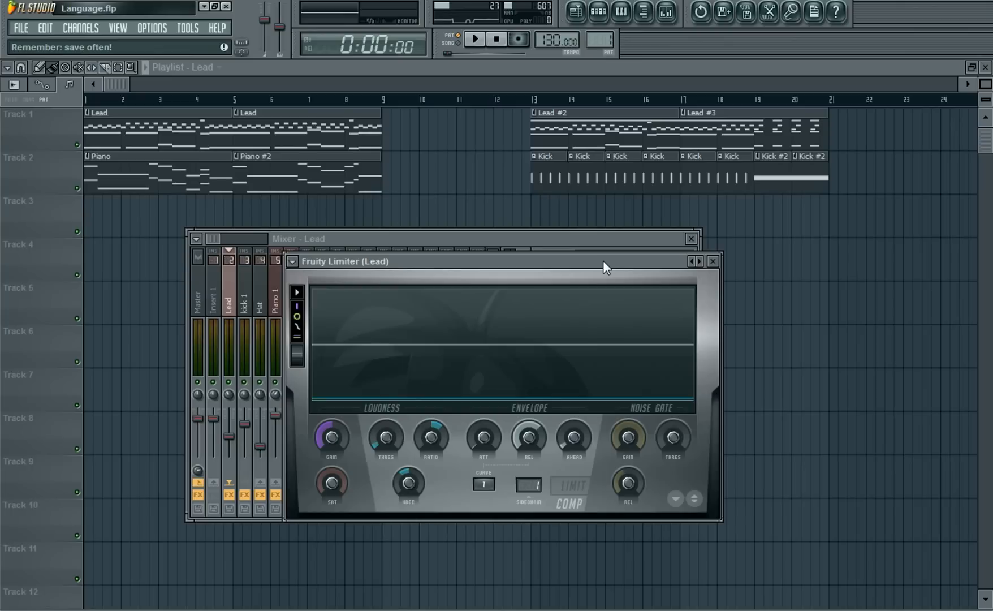
{"action": "left_click_drag", "start_coordinate": [387, 437], "coordinate": [386, 434]}
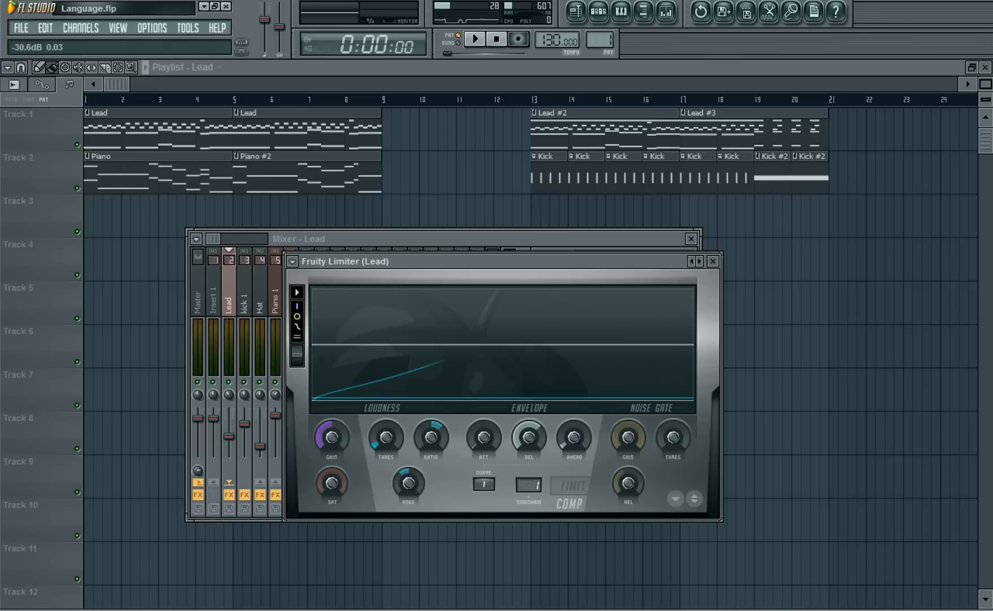
{"action": "left_click_drag", "start_coordinate": [386, 437], "coordinate": [436, 399]}
{"action": "left_click_drag", "start_coordinate": [393, 443], "coordinate": [392, 440]}
Switch playback to song mode and place the song position at bar 13 of the playlist.
{"action": "left_click", "coordinate": [537, 97]}
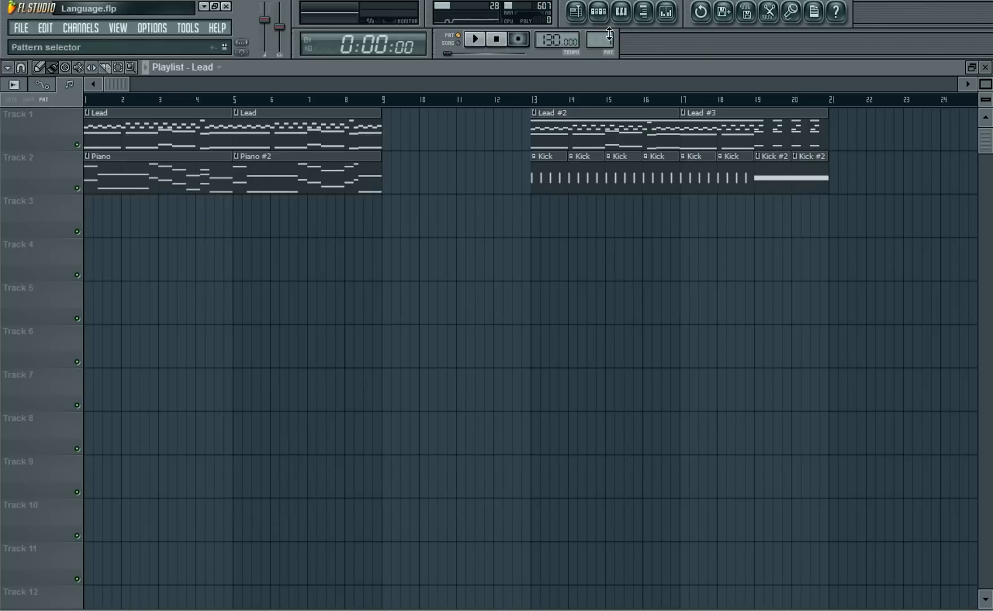
{"action": "left_click", "coordinate": [576, 20]}
{"action": "left_click", "coordinate": [460, 41]}
{"action": "left_click", "coordinate": [534, 98]}
In the channel list, leave only Lead and kick 1 enabled, play the song from bar 13, and stop playback.
{"action": "left_click", "coordinate": [598, 14]}
{"action": "left_click_drag", "start_coordinate": [402, 254], "coordinate": [428, 252]}
{"action": "left_click", "coordinate": [288, 286]}
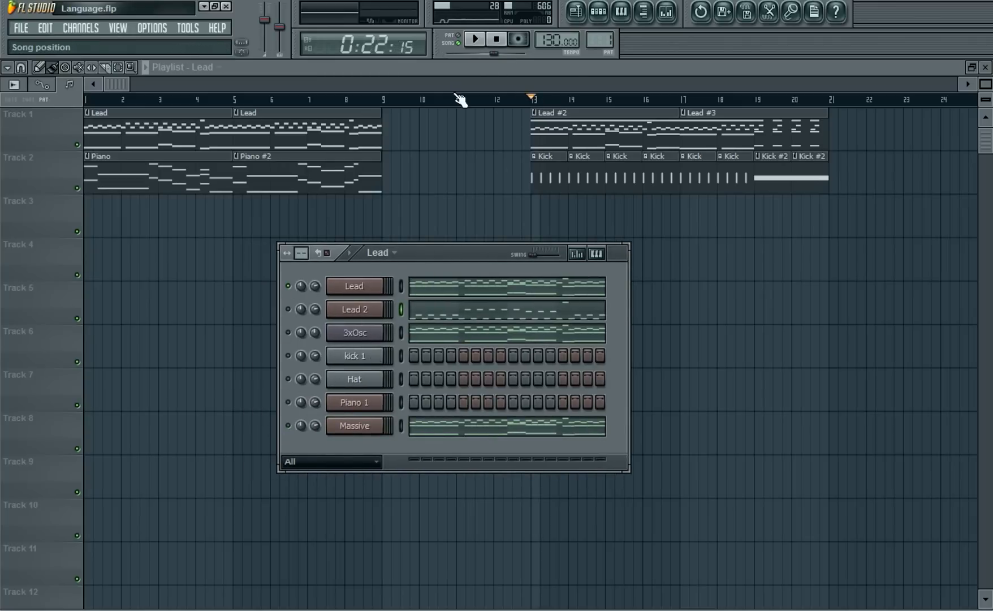
{"action": "left_click", "coordinate": [288, 357]}
{"action": "left_click", "coordinate": [475, 39]}
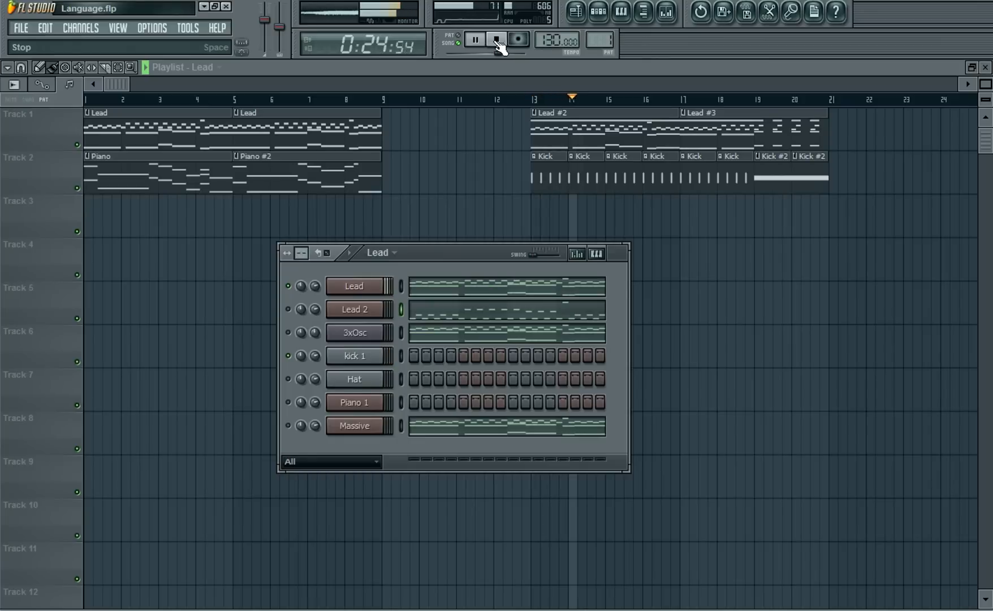
{"action": "left_click", "coordinate": [498, 41]}
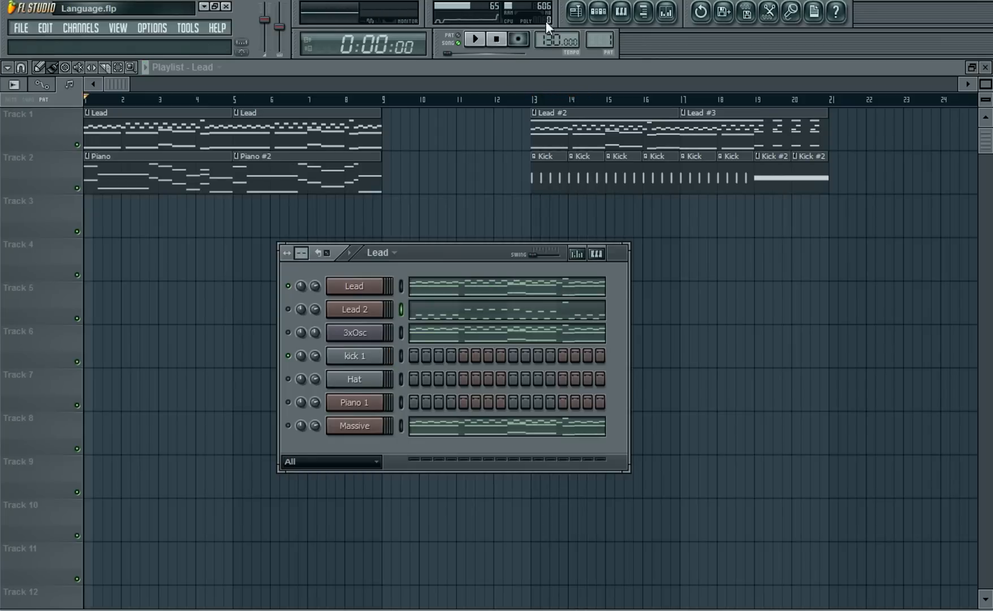
Add another Massive channel to the project and close its plugin window.
{"action": "left_click_drag", "start_coordinate": [450, 251], "coordinate": [461, 253]}
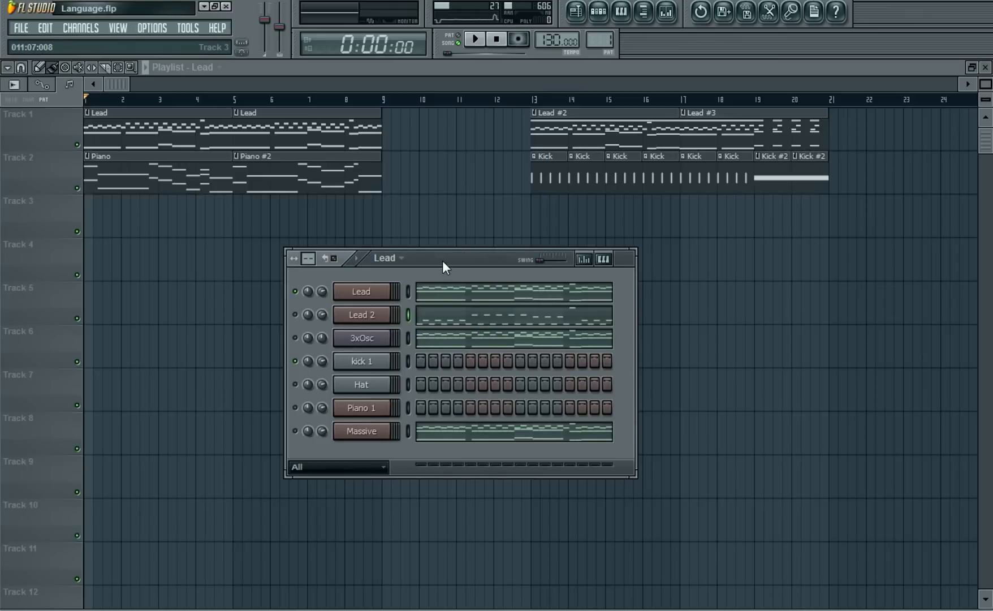
{"action": "left_click_drag", "start_coordinate": [476, 255], "coordinate": [486, 234]}
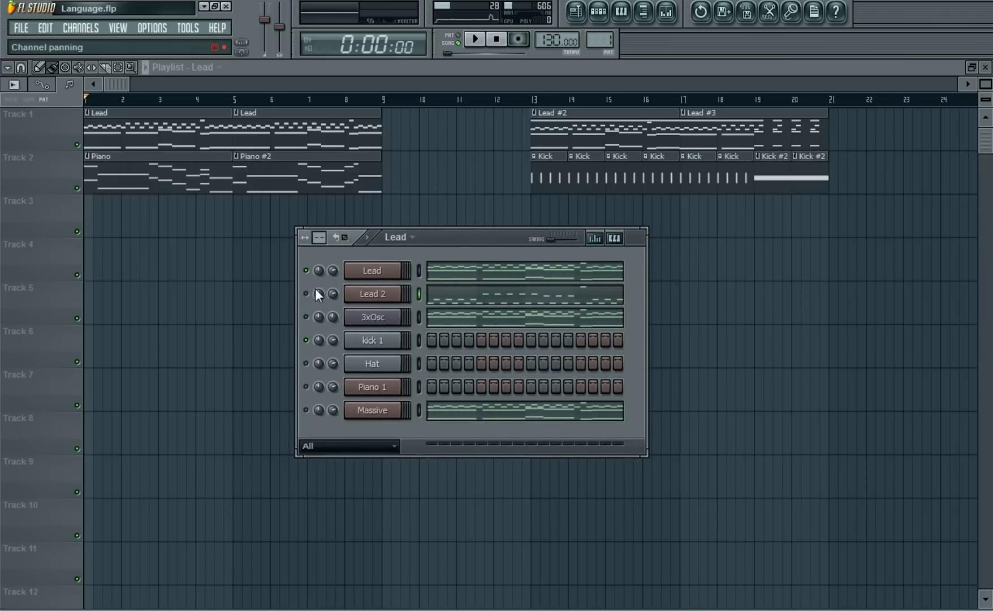
{"action": "left_click", "coordinate": [80, 28]}
{"action": "mouse_move", "coordinate": [127, 47]}
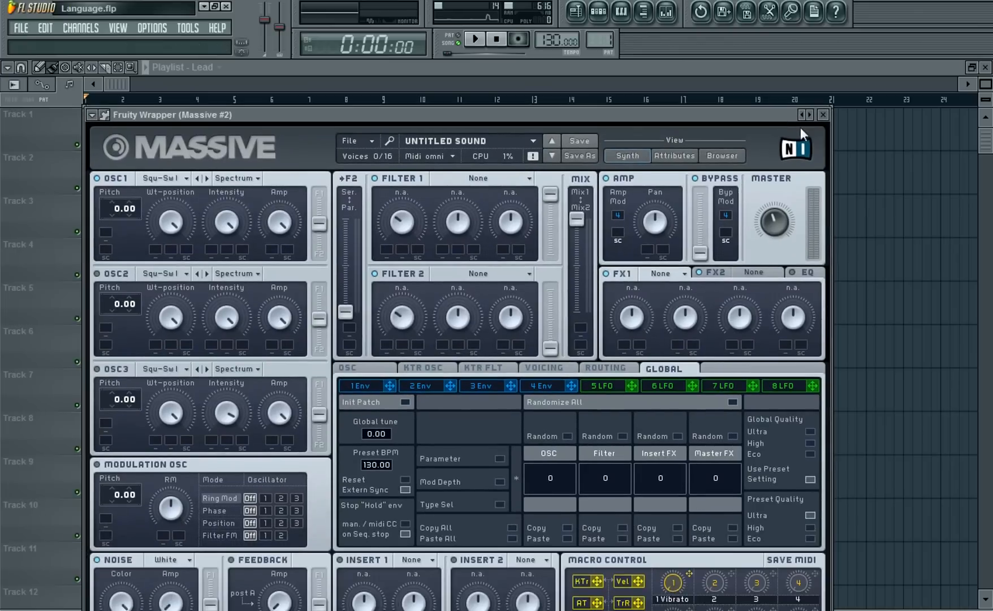
{"action": "left_click", "coordinate": [823, 114]}
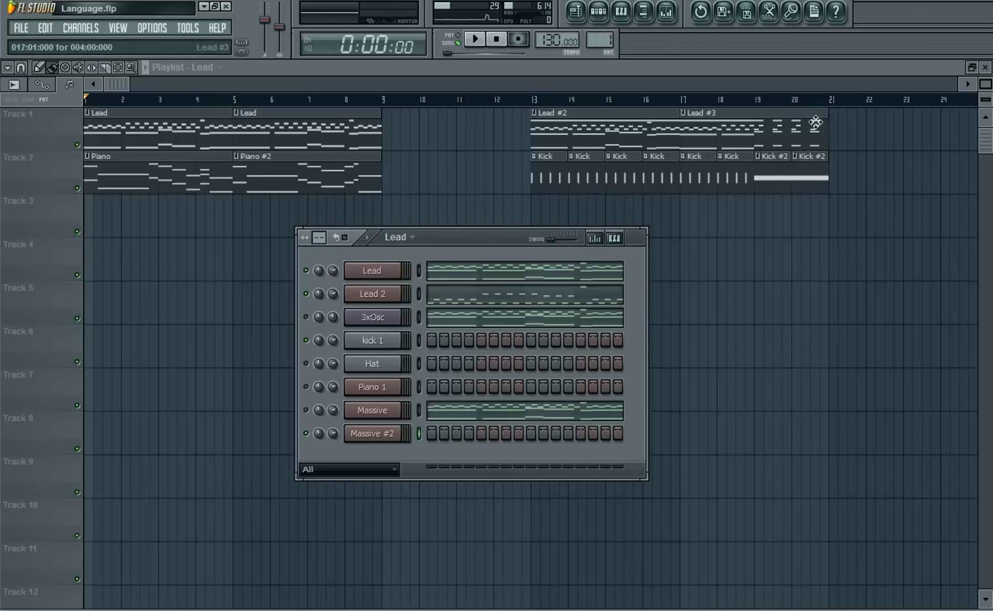
Review the Lead 2 channel's notes in the piano roll, audition one of its keys, and close the piano roll.
{"action": "left_click", "coordinate": [468, 303]}
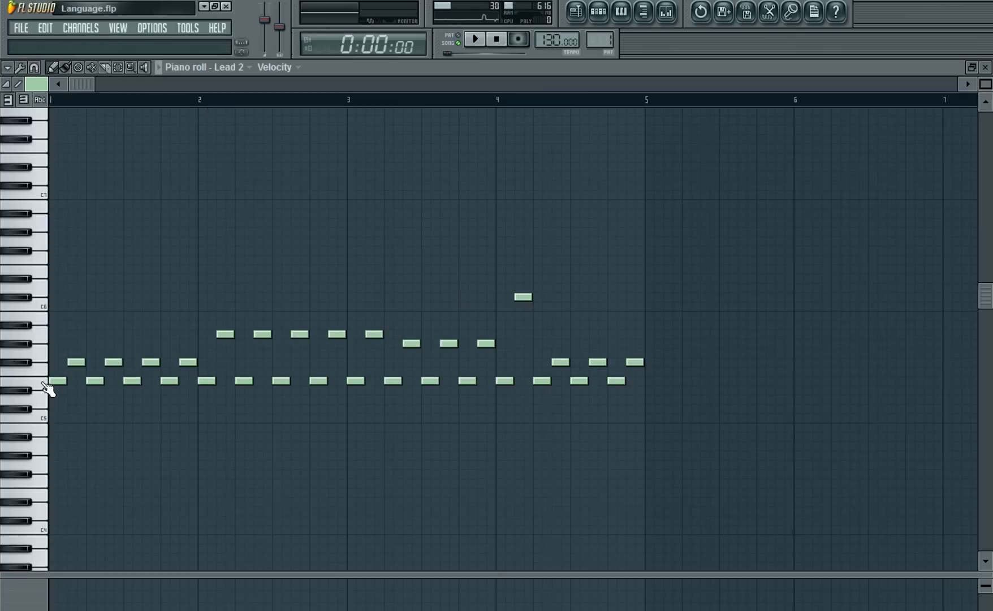
{"action": "left_click", "coordinate": [29, 363]}
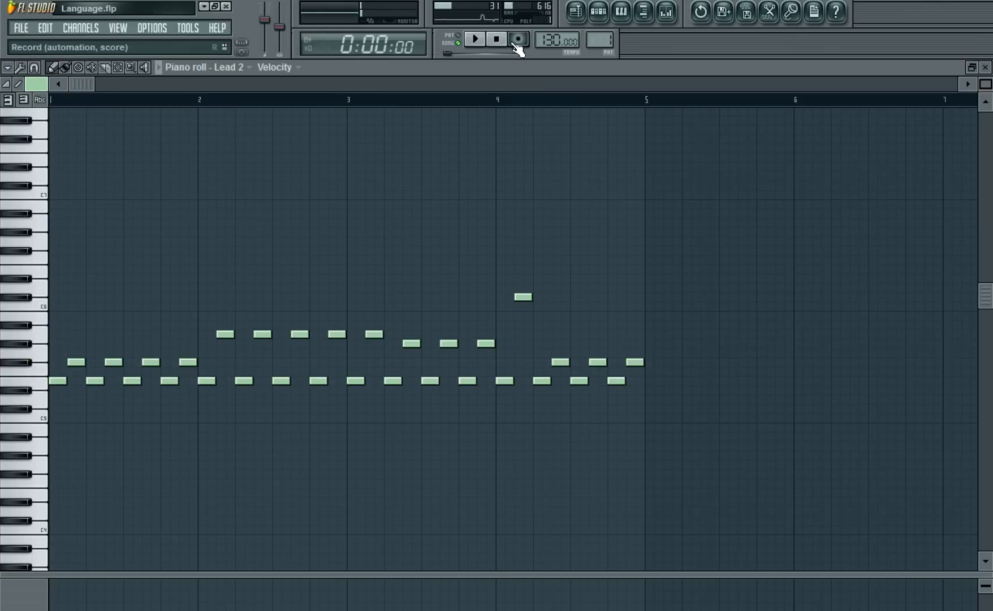
{"action": "left_click", "coordinate": [985, 68]}
Open Lead 2's Massive patch, review its Reverb Sm, Dim Exp, EQ, voicing and oscillator settings, and close the plugin.
{"action": "left_click", "coordinate": [374, 294]}
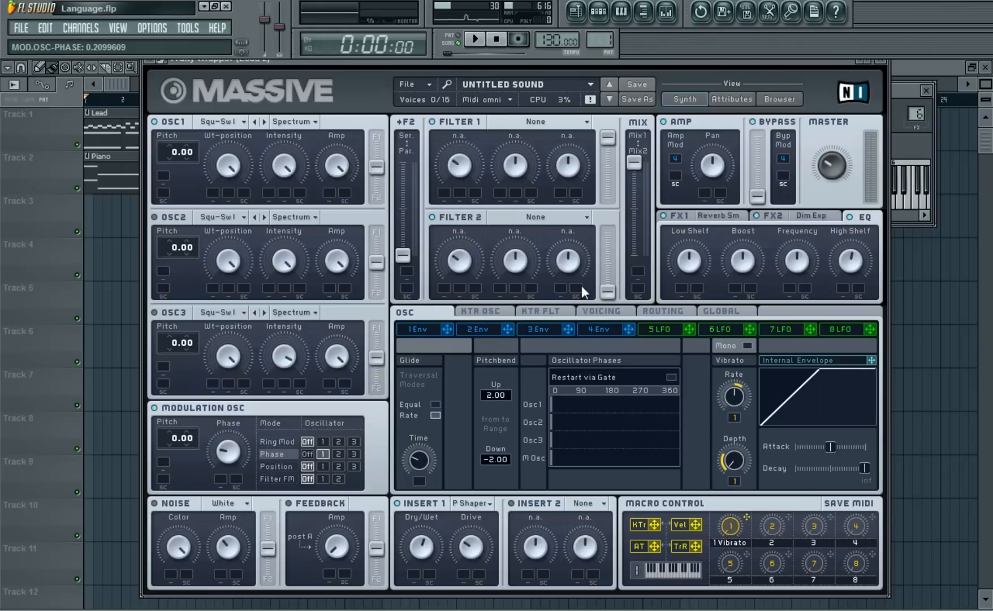
{"action": "left_click", "coordinate": [730, 215]}
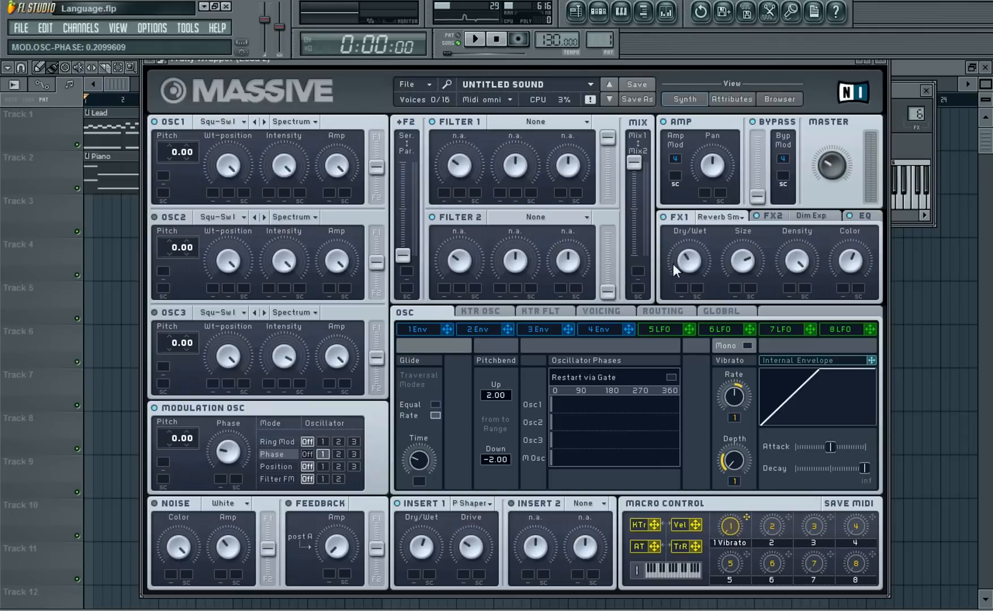
{"action": "left_click", "coordinate": [813, 215]}
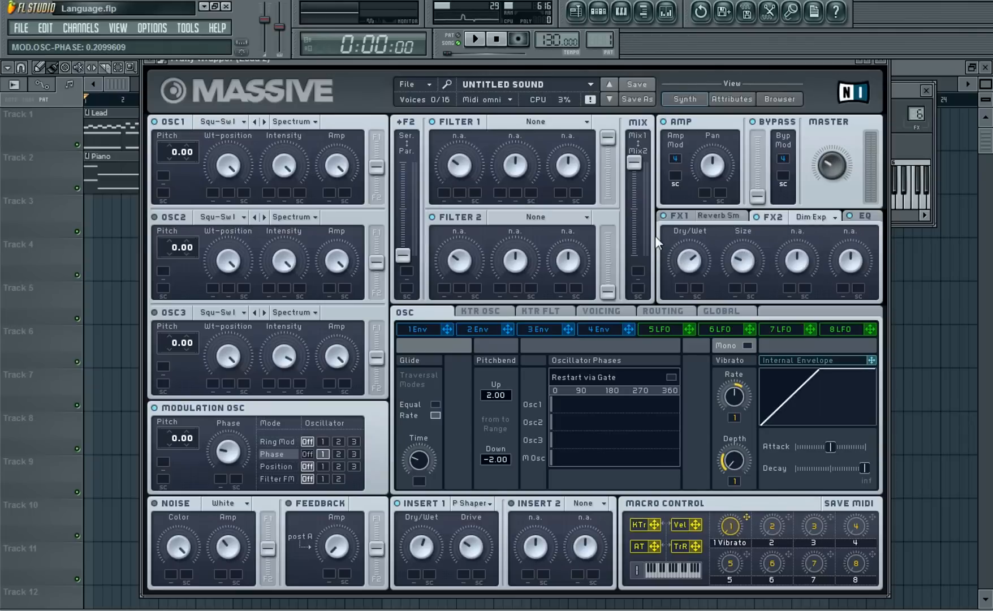
{"action": "left_click", "coordinate": [863, 215]}
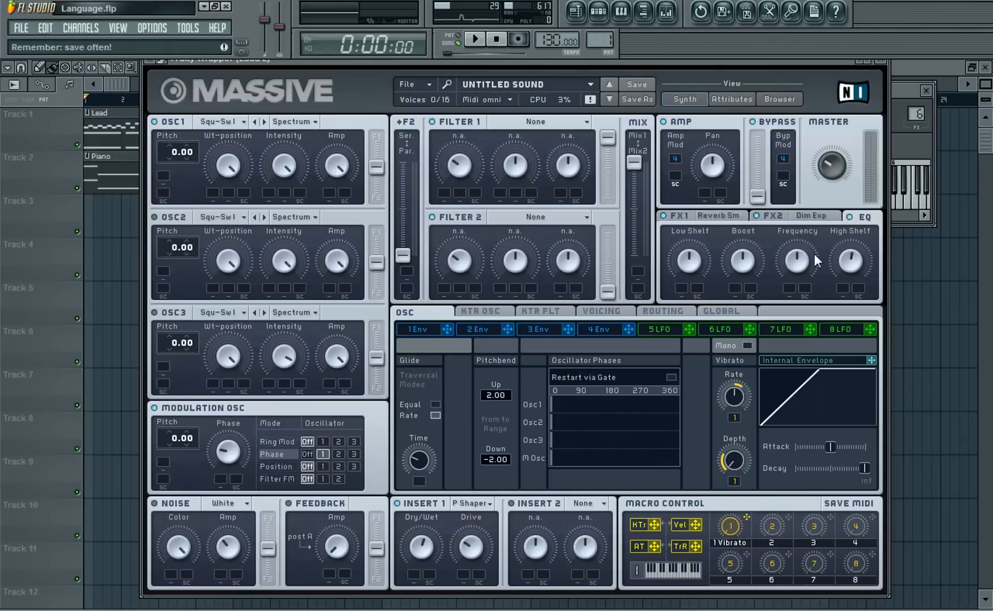
{"action": "left_click", "coordinate": [601, 312]}
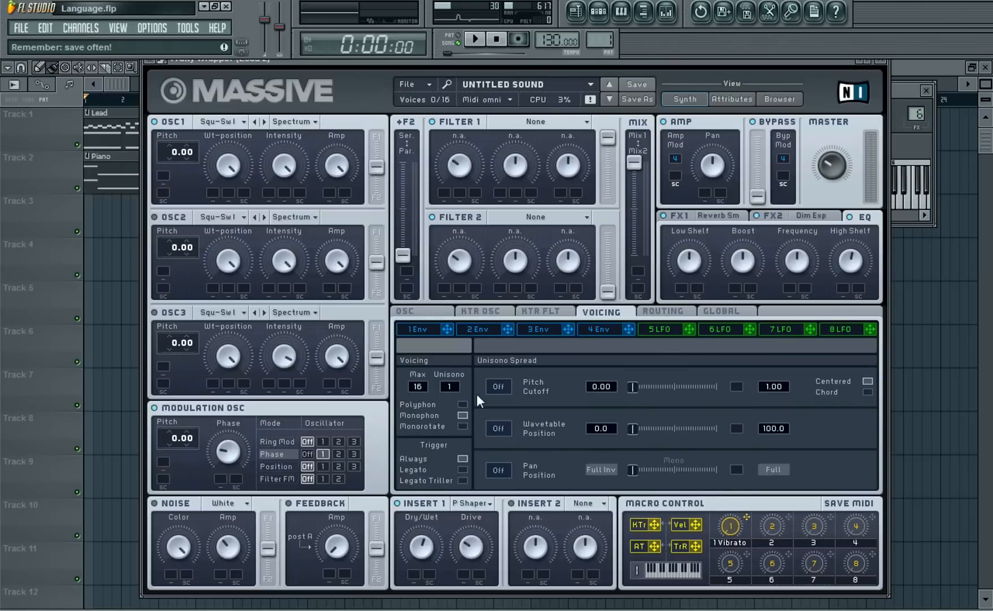
{"action": "left_click", "coordinate": [427, 312]}
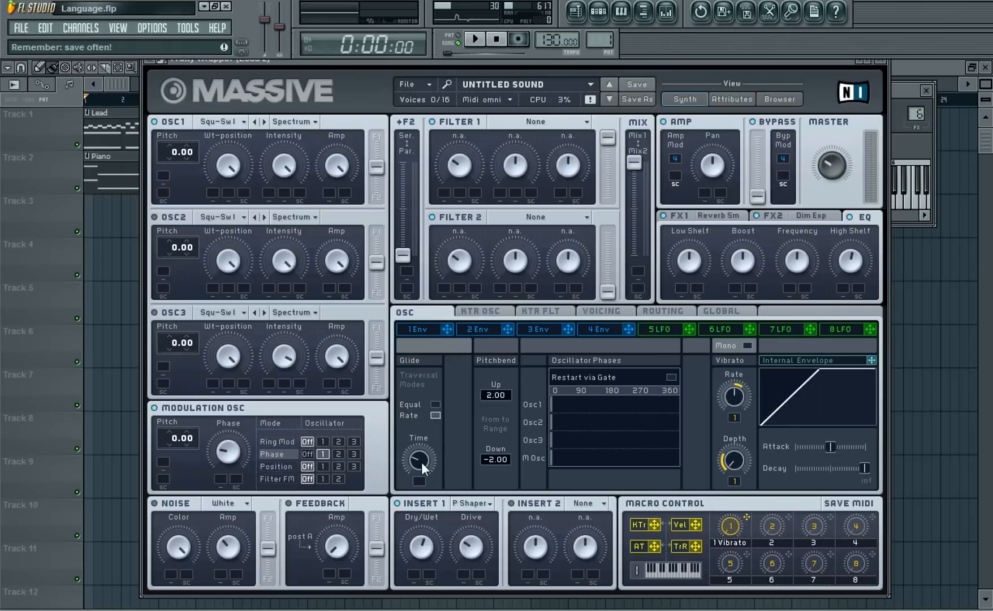
{"action": "left_click", "coordinate": [878, 68]}
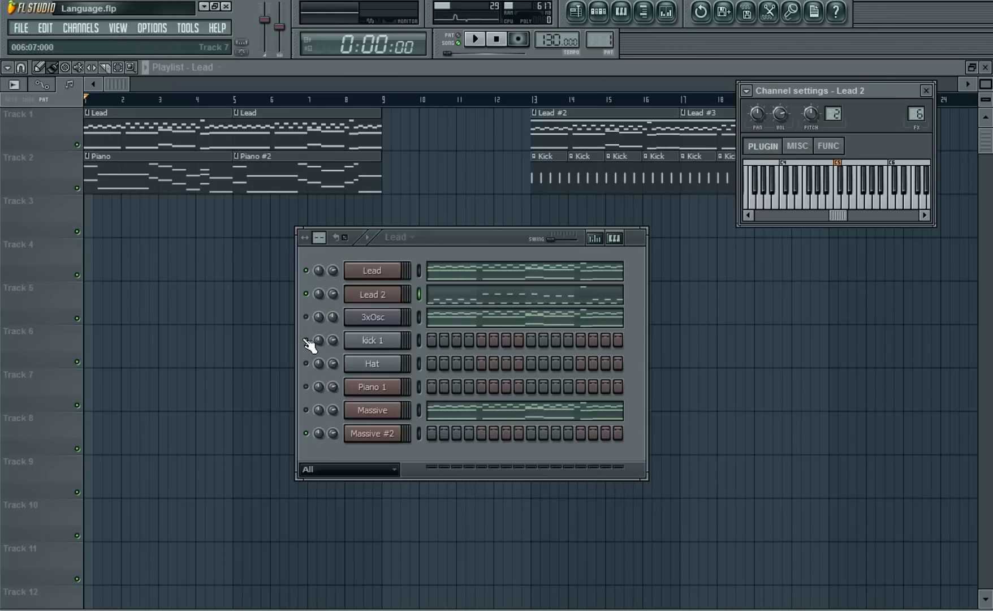
Solo the Lead 2 channel, switch playback to pattern mode, play the Lead pattern, and stop playback.
{"action": "right_click", "coordinate": [306, 295]}
{"action": "left_click", "coordinate": [315, 307]}
{"action": "left_click", "coordinate": [458, 39]}
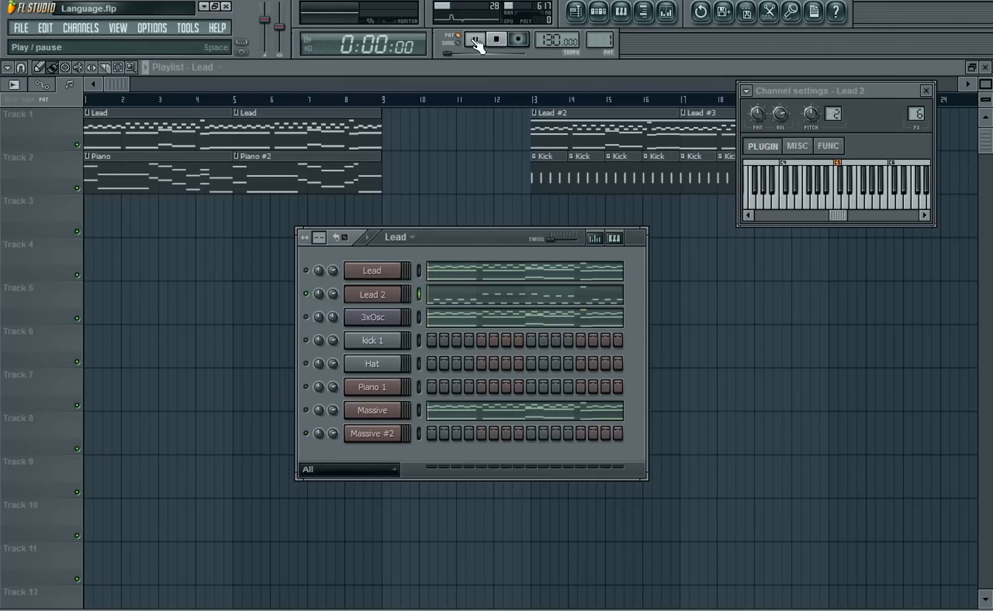
{"action": "left_click", "coordinate": [476, 40]}
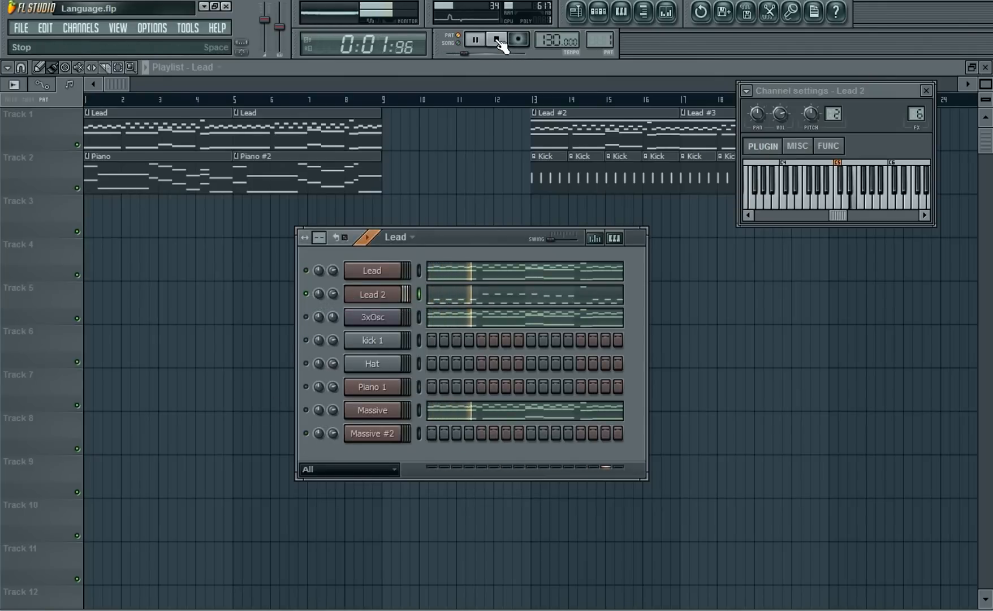
{"action": "left_click", "coordinate": [498, 40]}
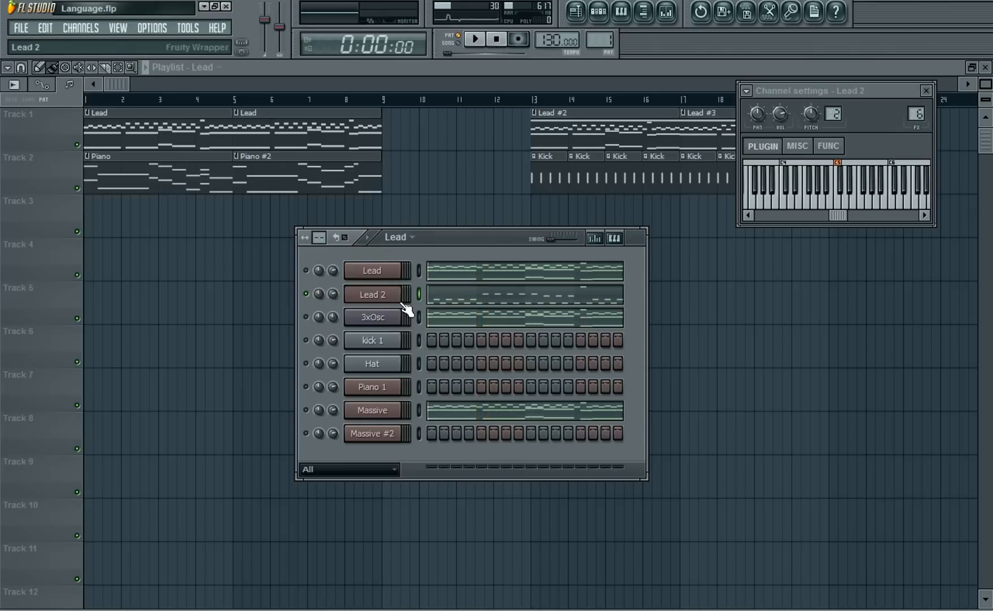
Shift the channel list aside, view Lead 2's notes in the piano roll, and close the piano roll.
{"action": "left_click_drag", "start_coordinate": [438, 234], "coordinate": [382, 235]}
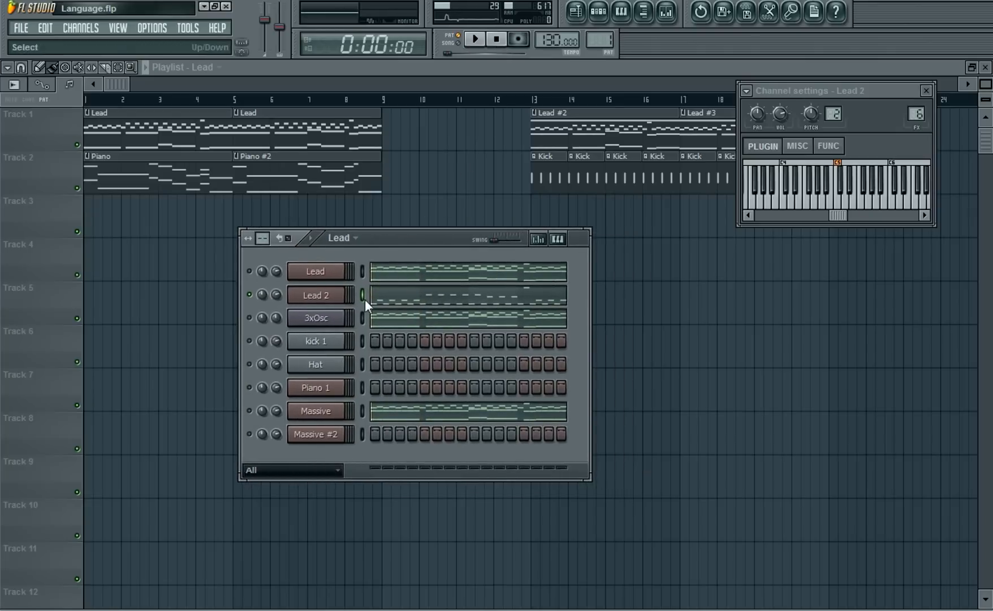
{"action": "left_click", "coordinate": [402, 298]}
{"action": "left_click", "coordinate": [984, 67]}
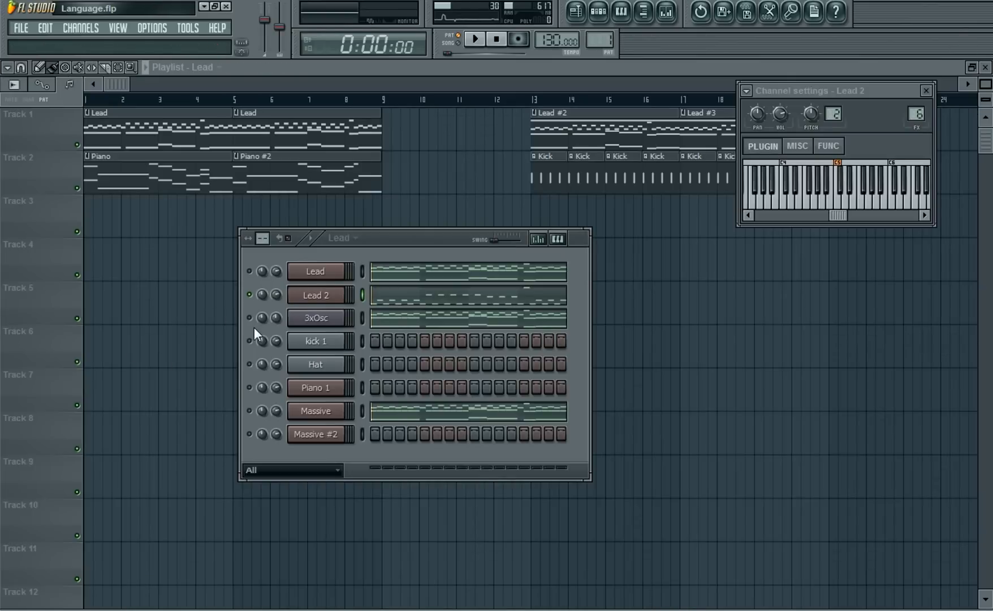
Leave only the Lead and Lead 2 channels enabled, play the pattern with both sounds together, and stop playback.
{"action": "right_click", "coordinate": [249, 294]}
{"action": "left_click", "coordinate": [410, 232]}
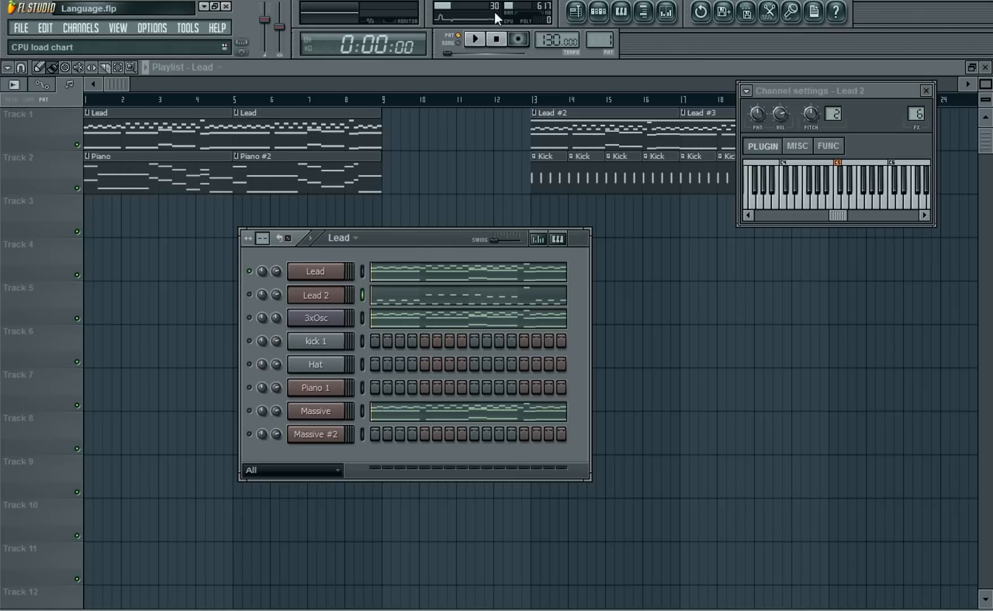
{"action": "left_click", "coordinate": [477, 40]}
{"action": "left_click", "coordinate": [500, 40]}
{"action": "key", "text": "space"}
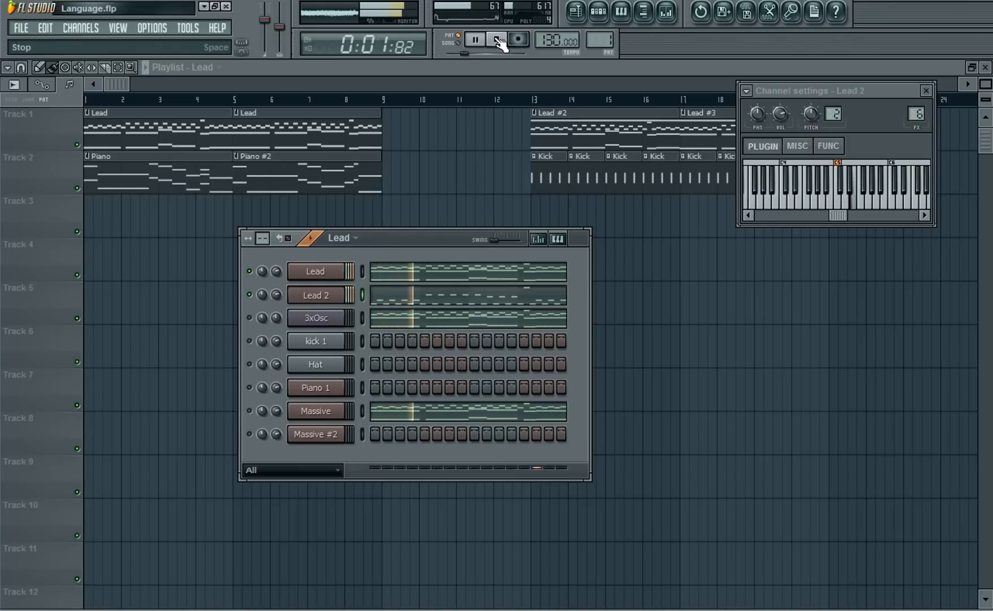
{"action": "left_click", "coordinate": [498, 39]}
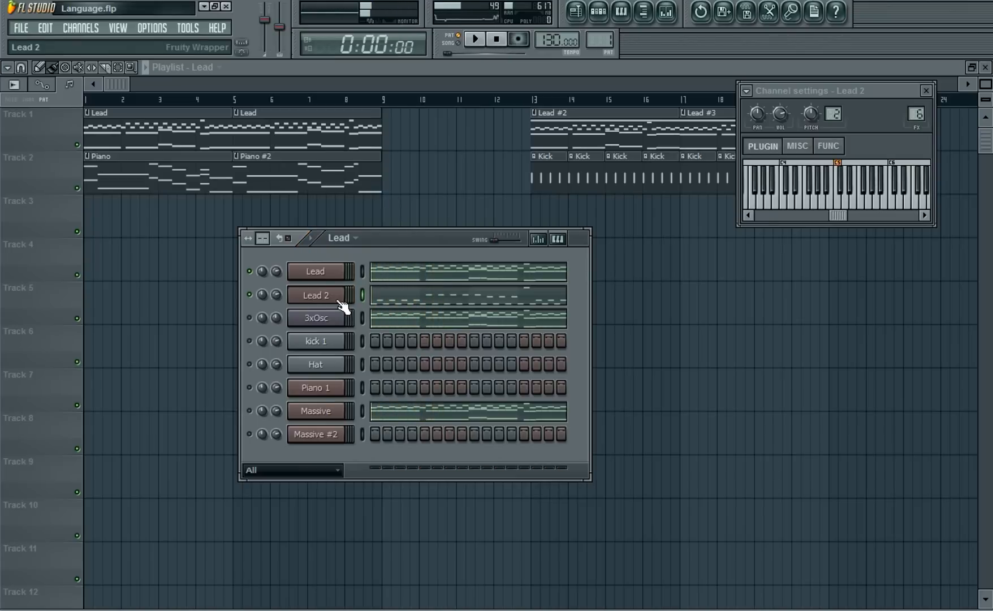
Inspect Lead 2's mixer effects and its Fruity Limiter sidechain compression settings, then close the limiter, mixer and Massive windows.
{"action": "left_click", "coordinate": [342, 291]}
{"action": "left_click", "coordinate": [667, 11]}
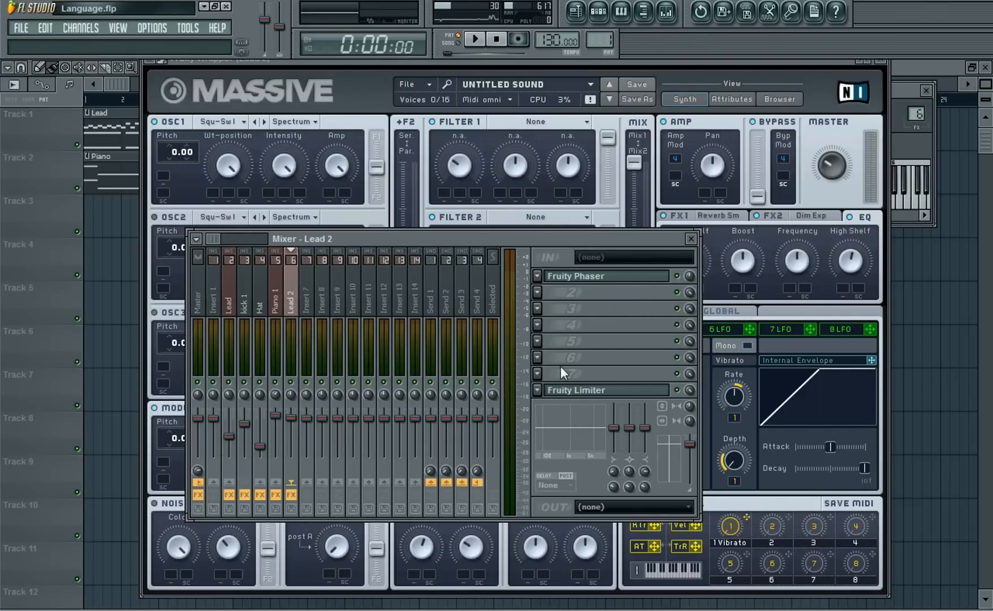
{"action": "left_click", "coordinate": [649, 393]}
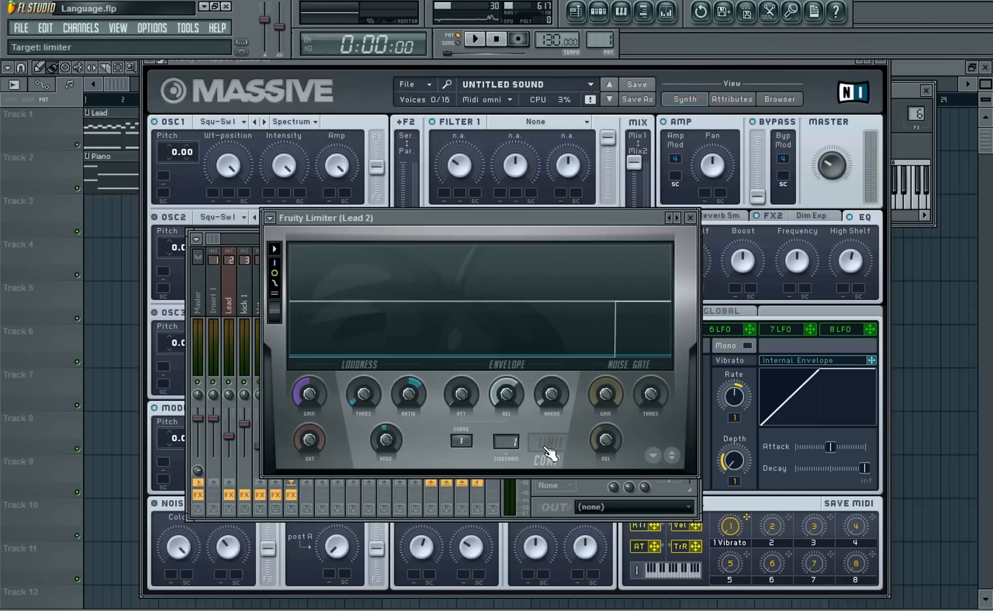
{"action": "left_click", "coordinate": [690, 218]}
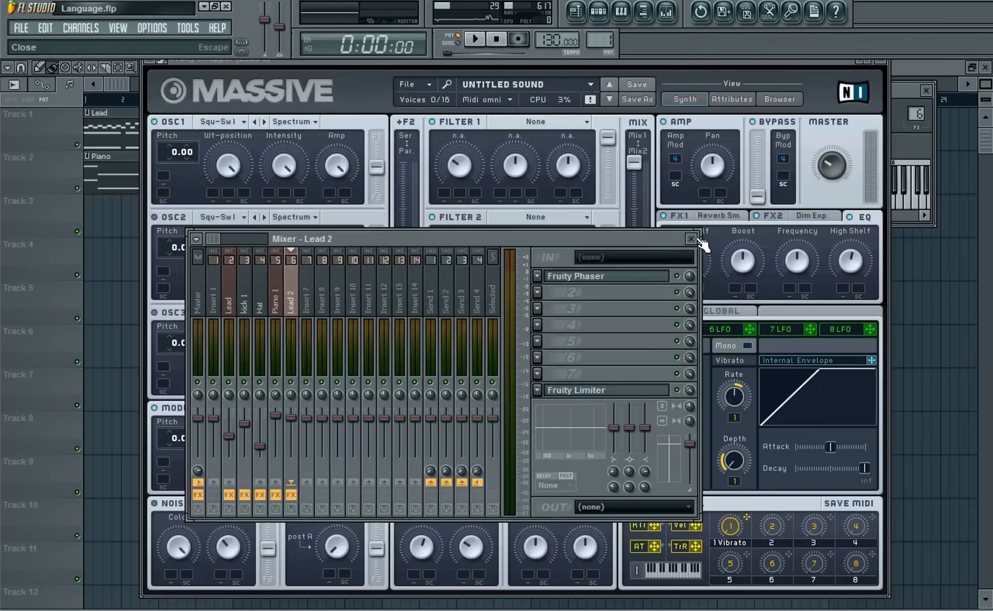
{"action": "left_click", "coordinate": [695, 240]}
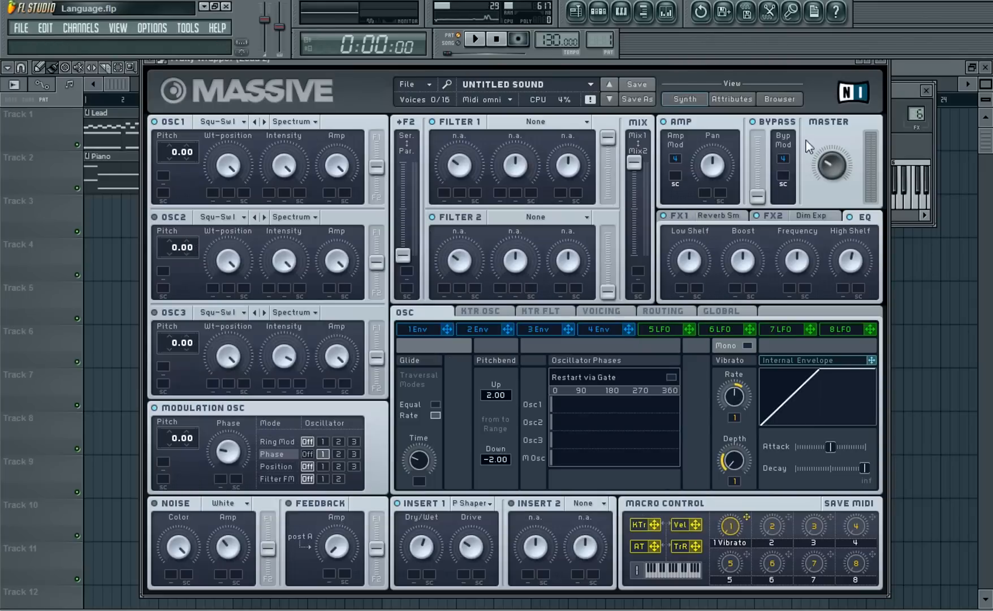
{"action": "left_click", "coordinate": [879, 60]}
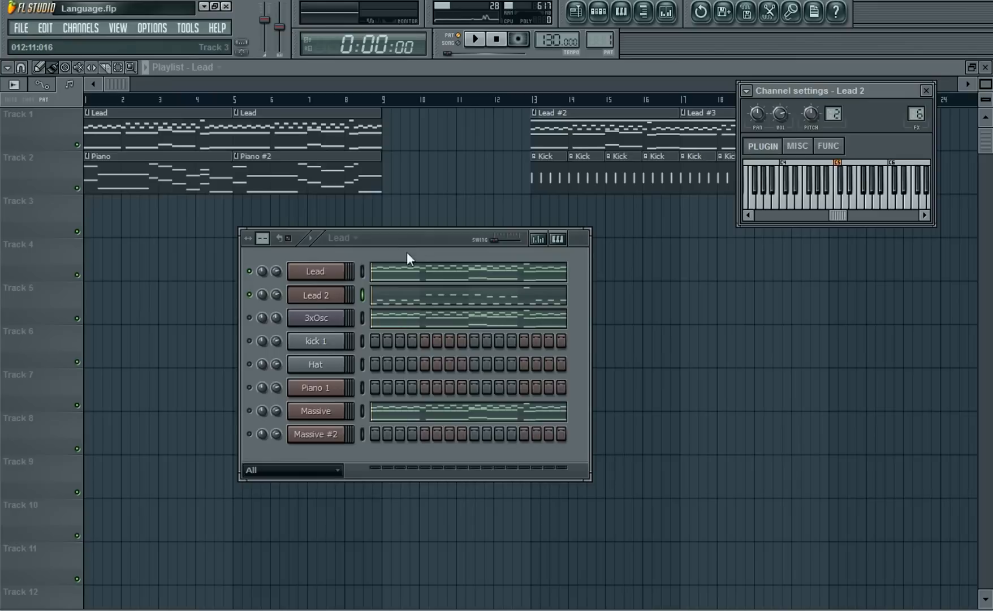
{"action": "left_click_drag", "start_coordinate": [409, 245], "coordinate": [409, 255]}
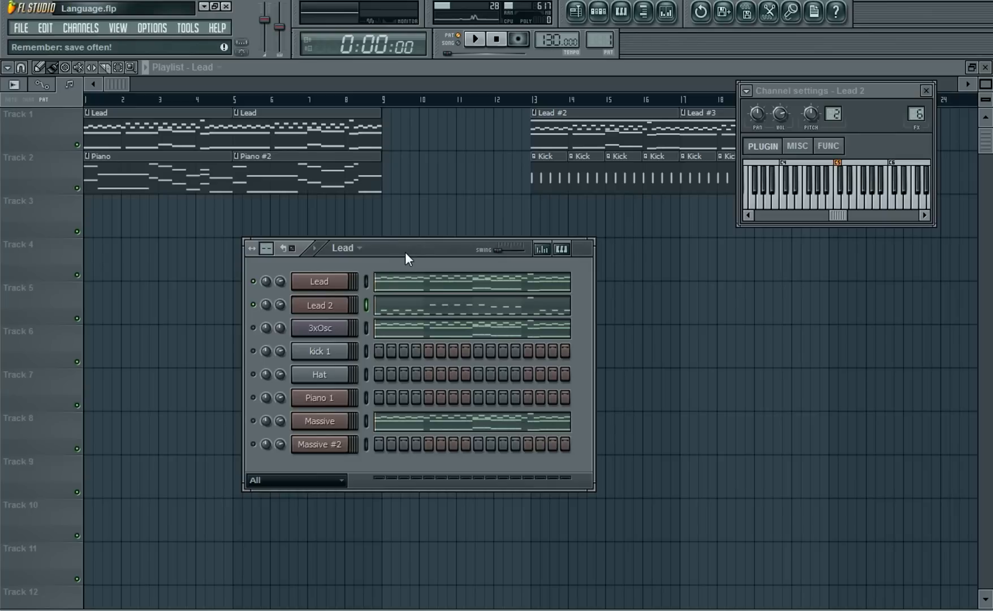
{"action": "left_click_drag", "start_coordinate": [411, 253], "coordinate": [399, 229]}
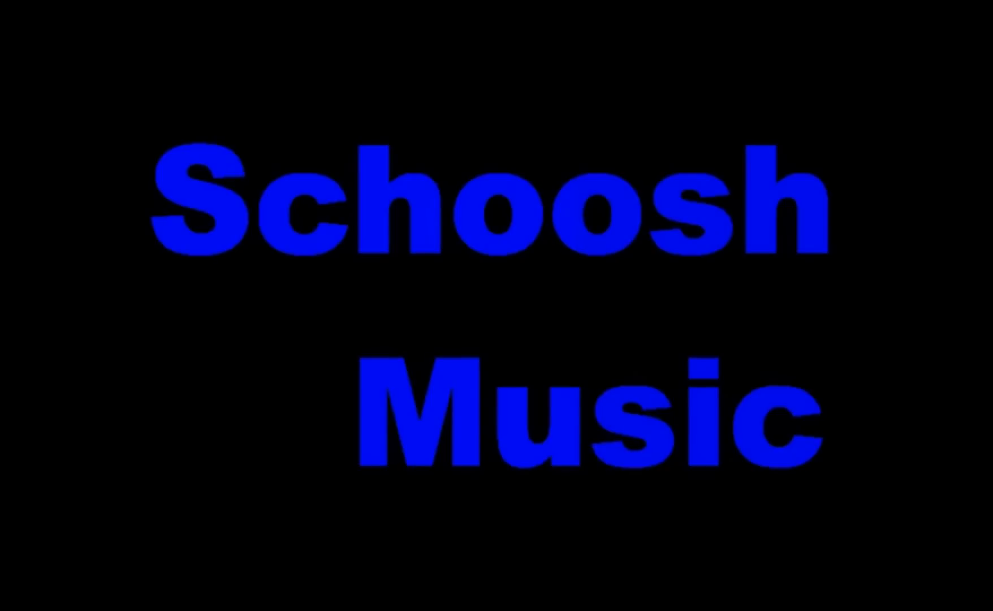